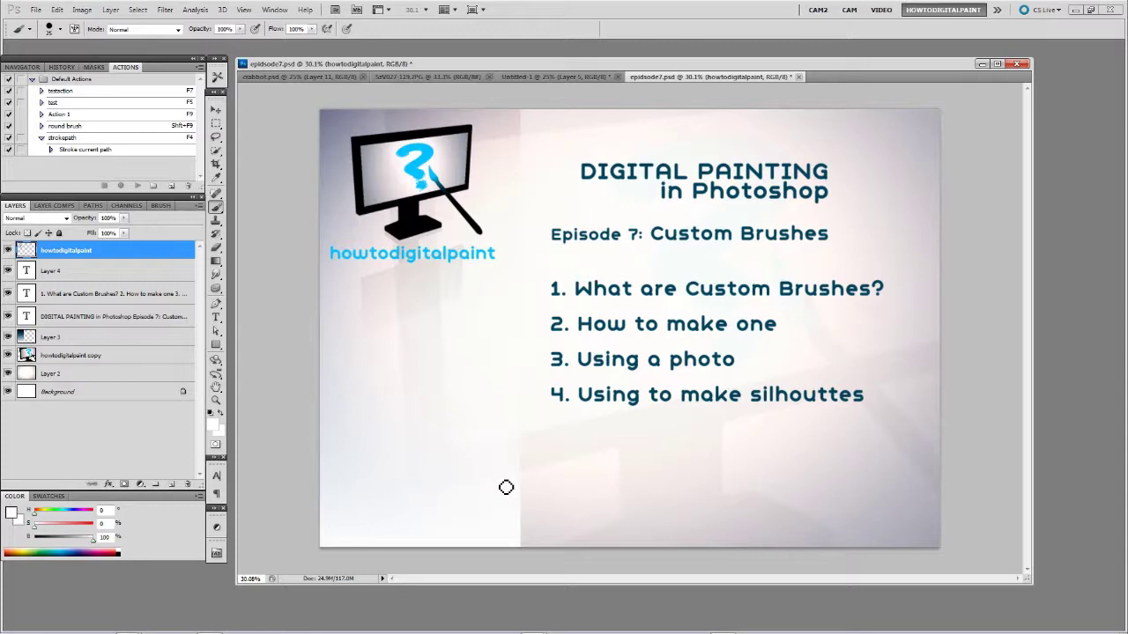
In the Untitled-1 document, paint a small cluster of rough black marks near the canvas centre on Layer 5
left_click(541, 78)
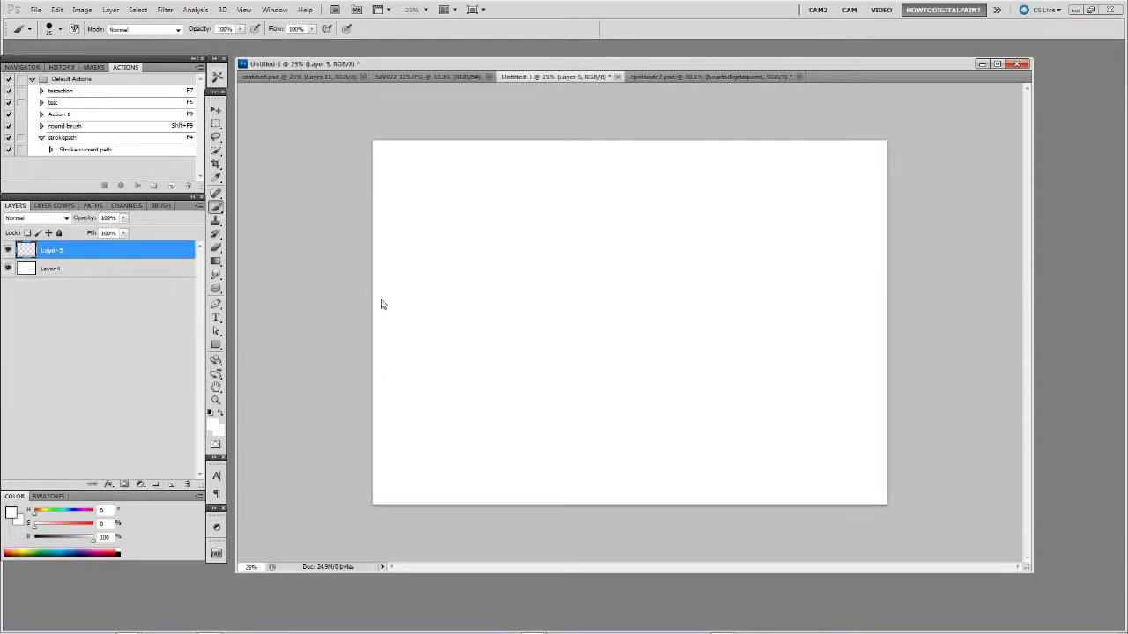
key("bracketright")
key("bracketright")
key("d")
left_click_drag(572, 267, 568, 258)
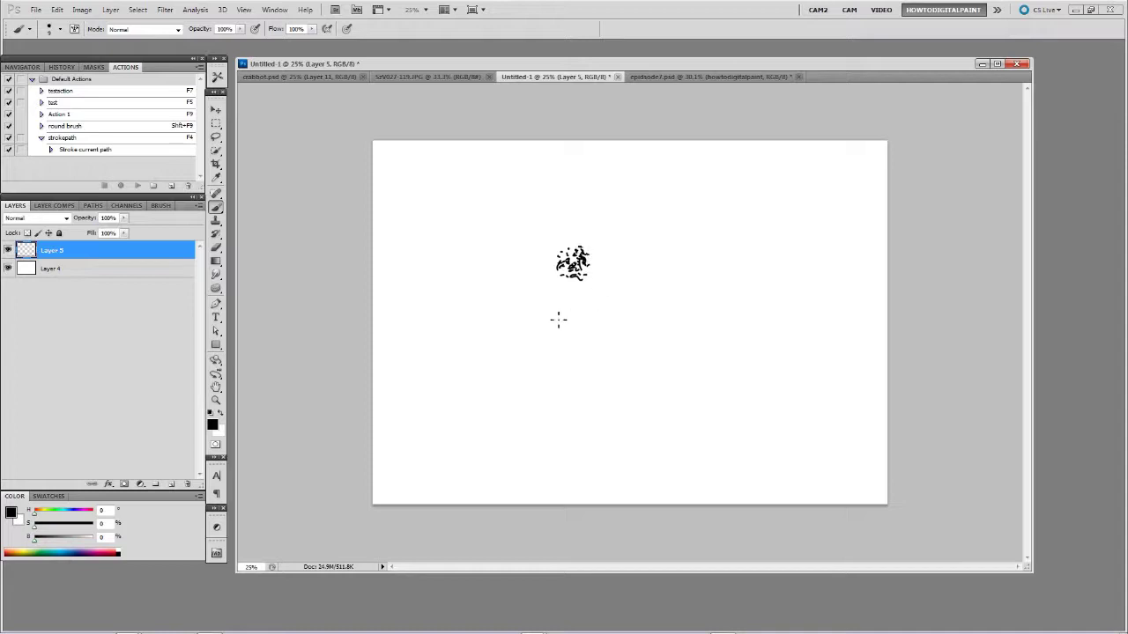
Define a brush preset from the cluster of marks on Layer 5, keeping the suggested name
left_click(467, 299)
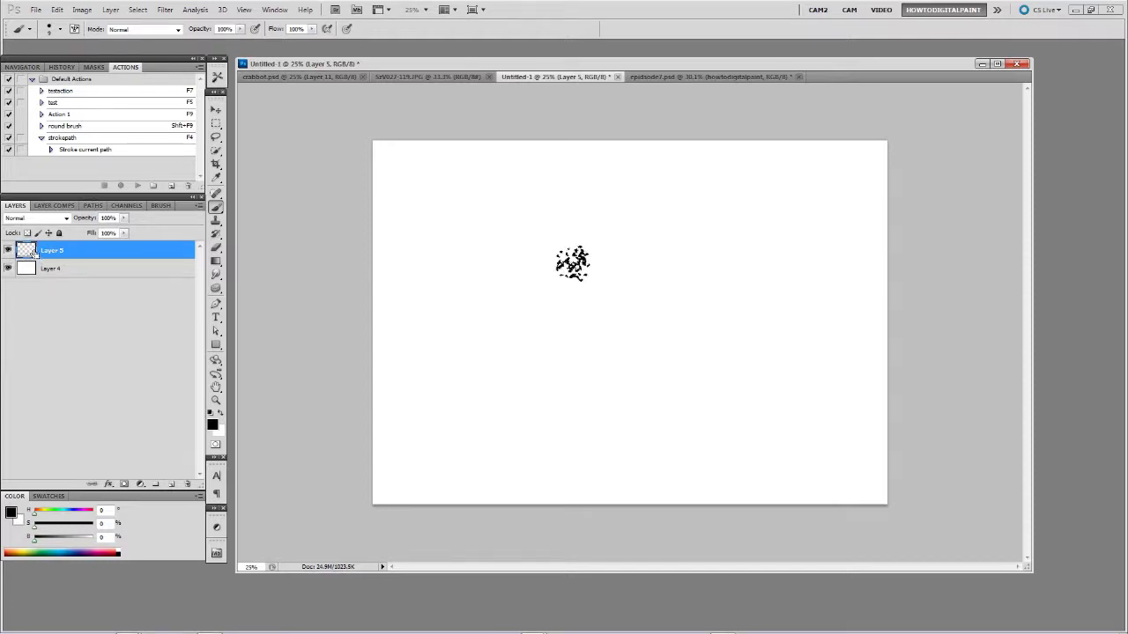
left_click(57, 9)
left_click(106, 280)
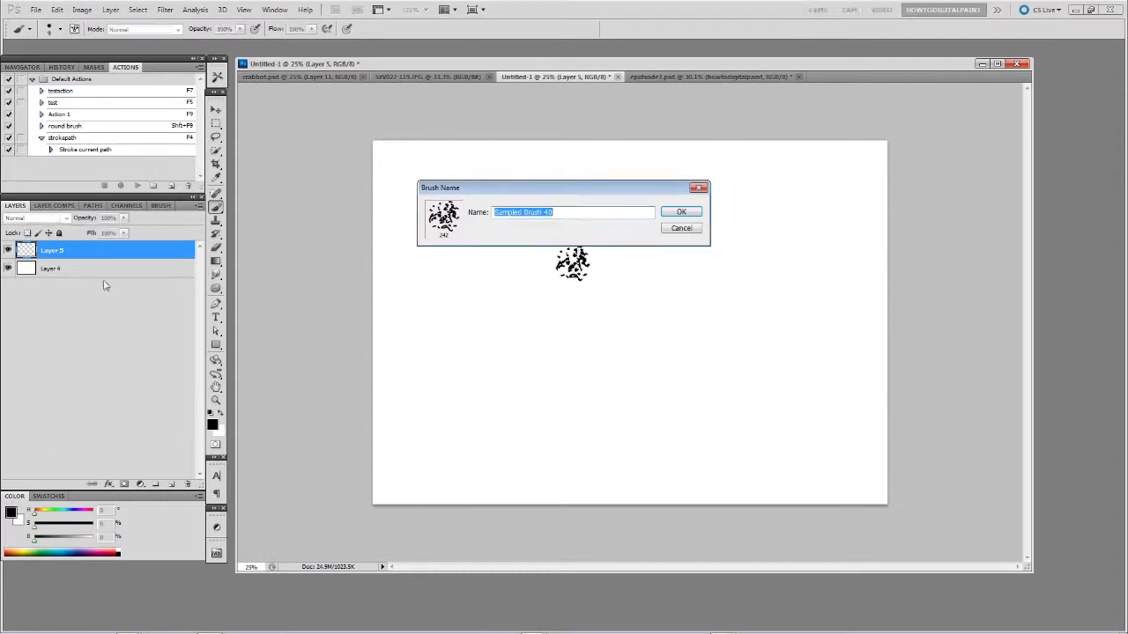
left_click(675, 213)
Paint overlapping black test strokes across the middle of the canvas with the new brush at varied sizes
mouse_move(619, 270)
left_mouse_down()
mouse_move(638, 265)
mouse_move(610, 303)
mouse_move(549, 286)
mouse_move(503, 291)
mouse_move(511, 277)
left_mouse_up()
left_click_drag(561, 238, 635, 226)
mouse_move(674, 265)
left_mouse_down()
mouse_move(654, 349)
mouse_move(608, 379)
mouse_move(705, 353)
mouse_move(496, 384)
mouse_move(491, 374)
mouse_move(469, 393)
left_mouse_up()
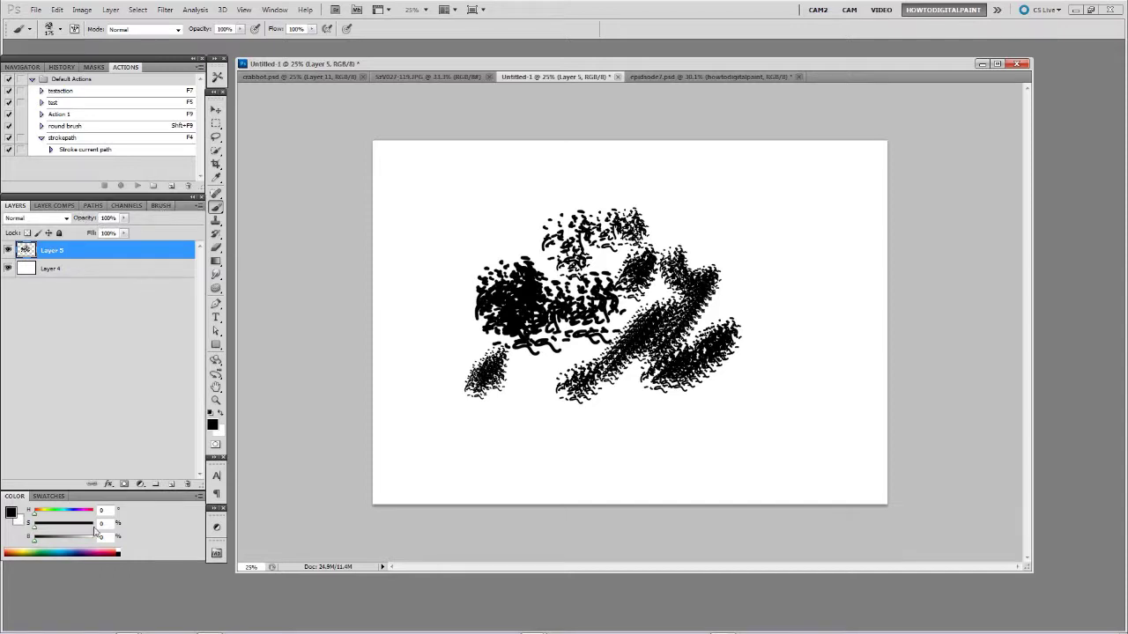
Cover the strokes by filling Layer 5 with white, and reset the foreground color to black
left_click_drag(50, 544, 97, 540)
key("Delete")
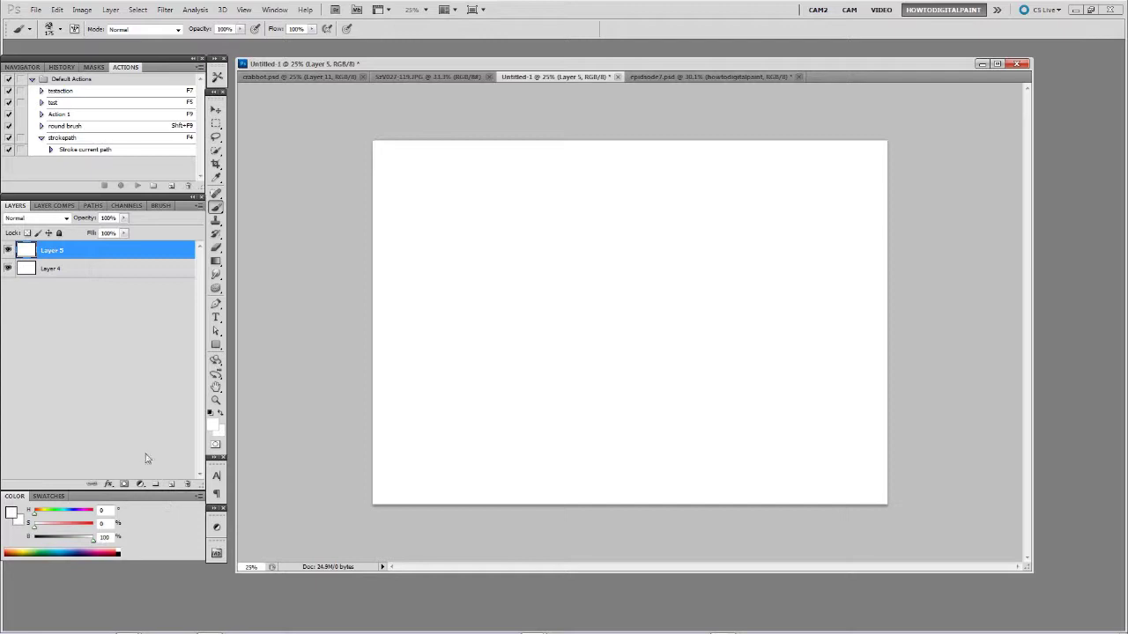
key("d")
Set the brush tip spacing to 12% and paint three curved test strokes on the canvas
left_click(161, 205)
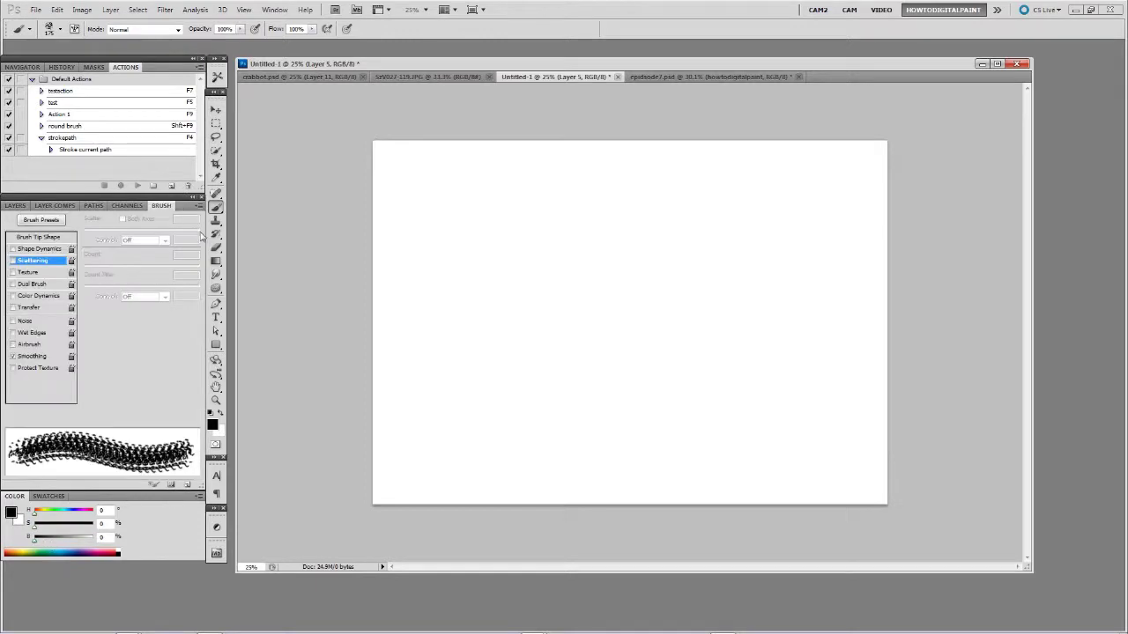
left_click(37, 237)
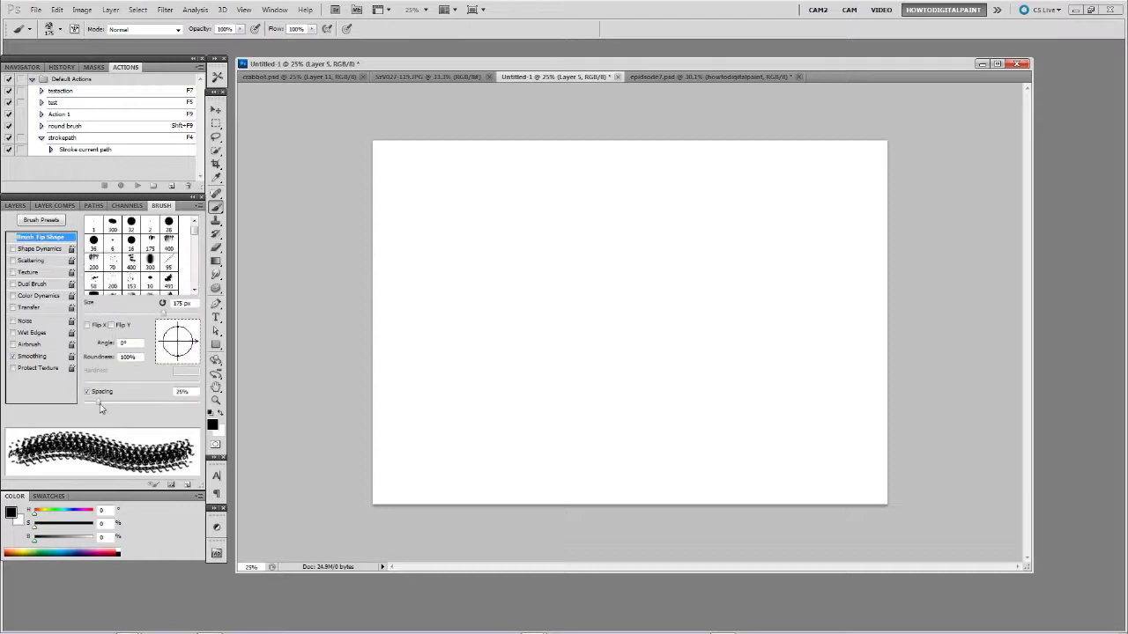
left_click_drag(100, 407, 89, 402)
left_click_drag(605, 232, 460, 361)
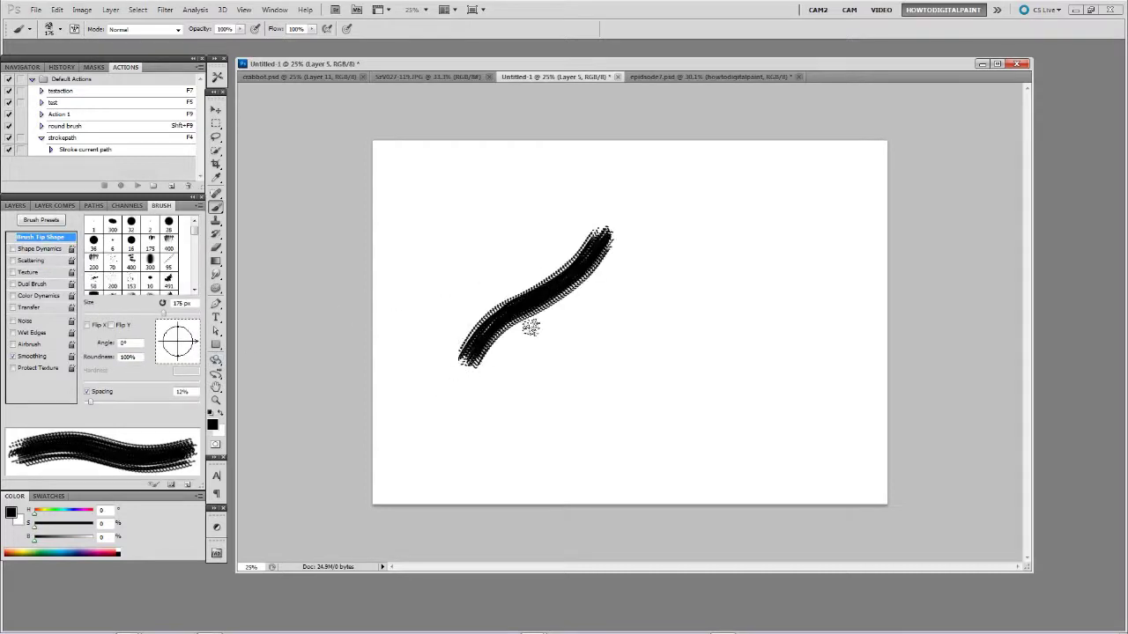
mouse_move(659, 264)
left_mouse_down()
mouse_move(520, 348)
mouse_move(458, 412)
left_mouse_up()
left_click_drag(504, 209, 423, 359)
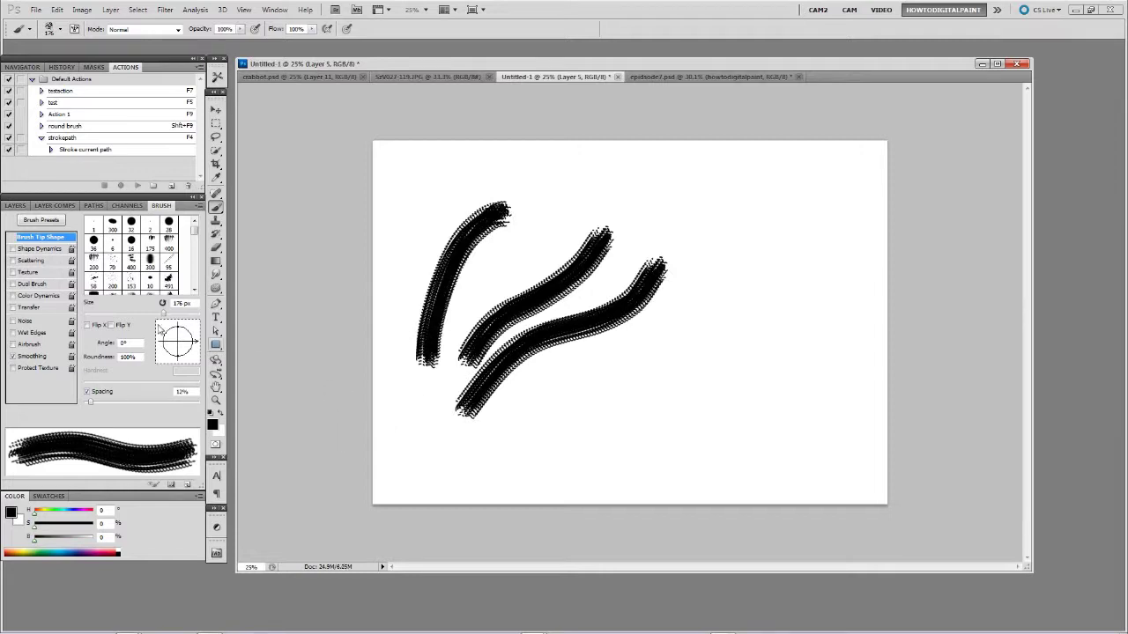
Enable Shape Dynamics with the Angle Jitter control set to Direction, and paint curved test strokes at different brush sizes
left_click(39, 249)
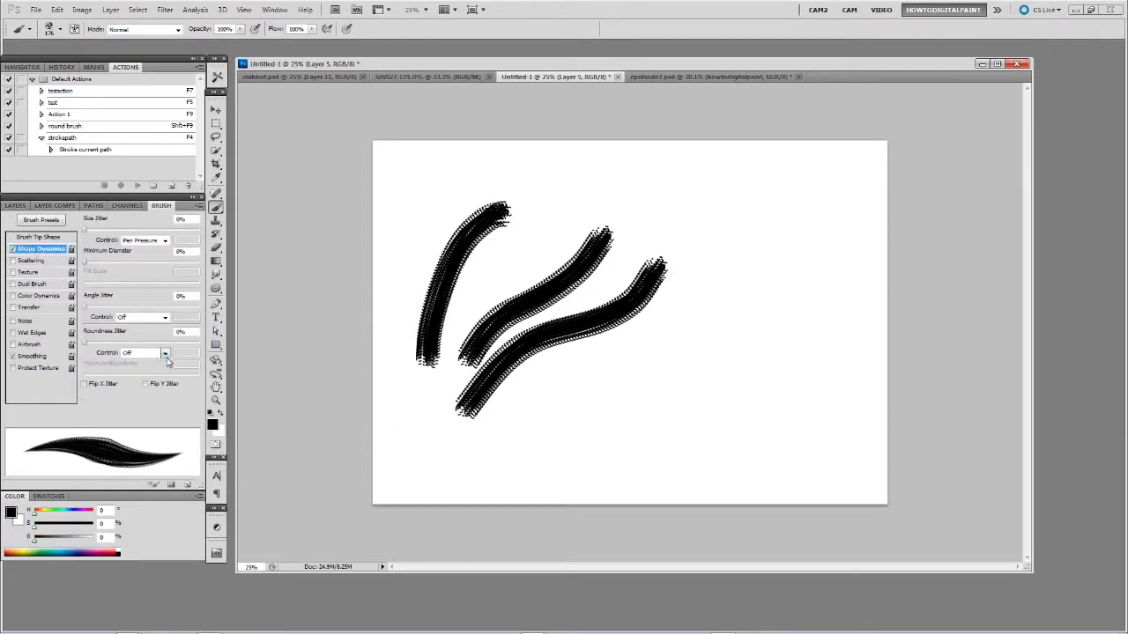
left_click(165, 317)
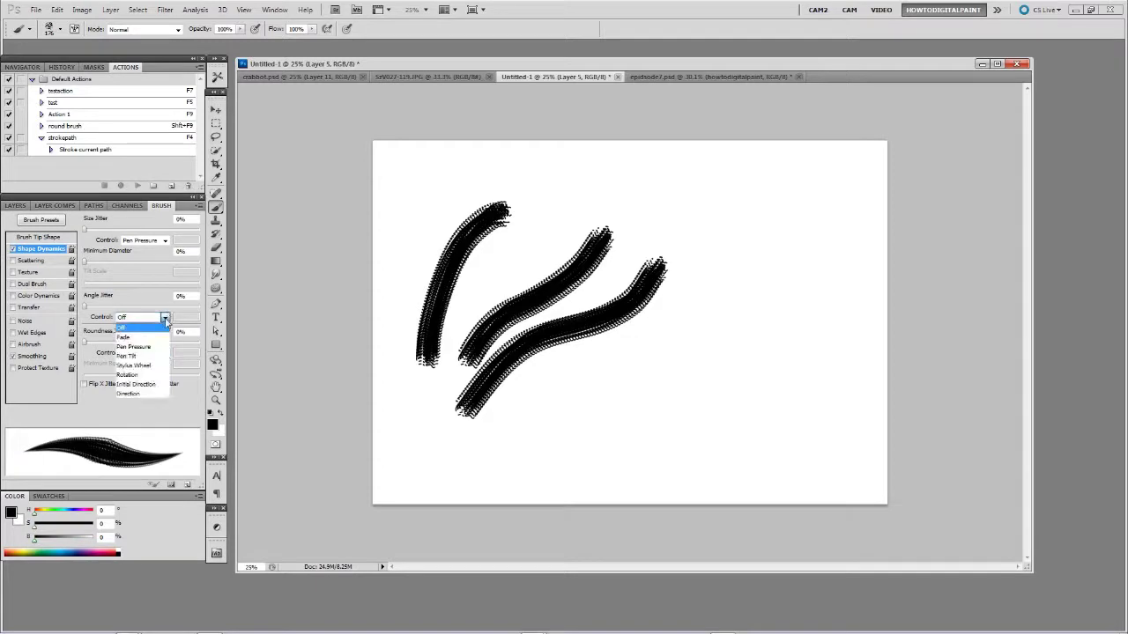
left_click(151, 394)
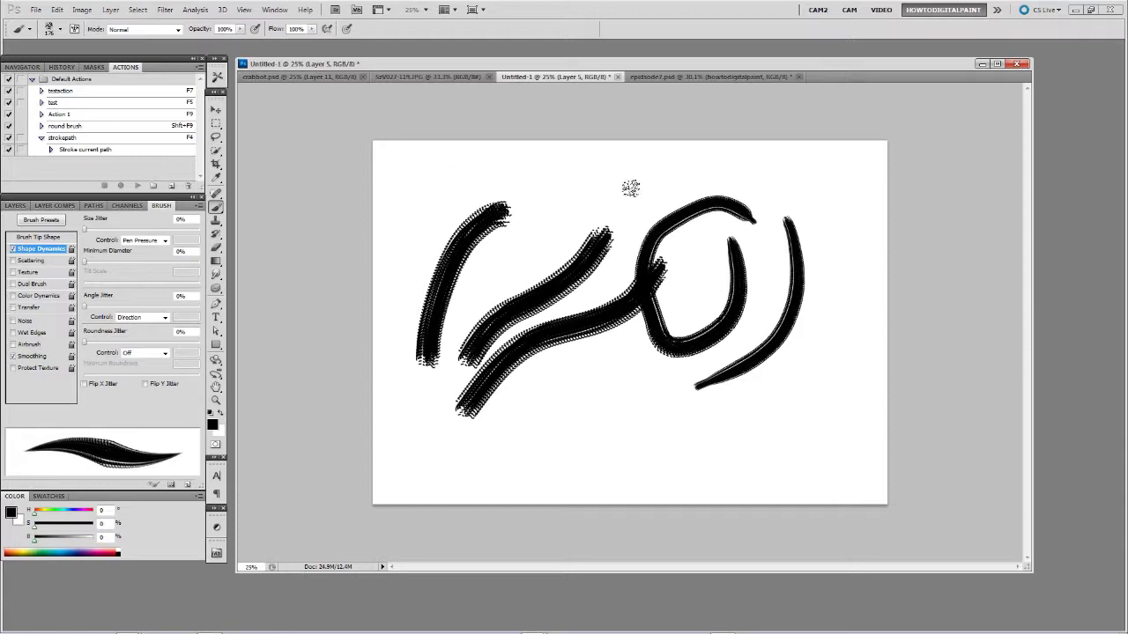
mouse_move(837, 212)
left_mouse_down()
mouse_move(838, 296)
mouse_move(533, 426)
mouse_move(397, 208)
mouse_move(544, 188)
left_mouse_up()
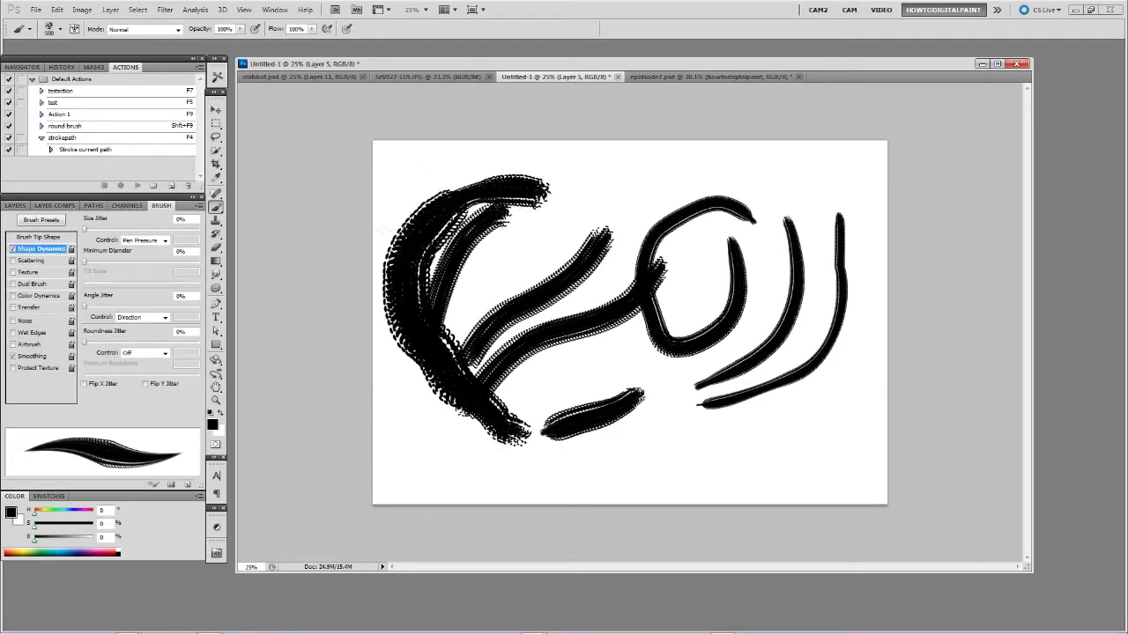
Enable Transfer for the brush with opacity controlled by pen pressure, and cover the canvas with overlapping semi-transparent strokes at varied sizes
left_click(32, 307)
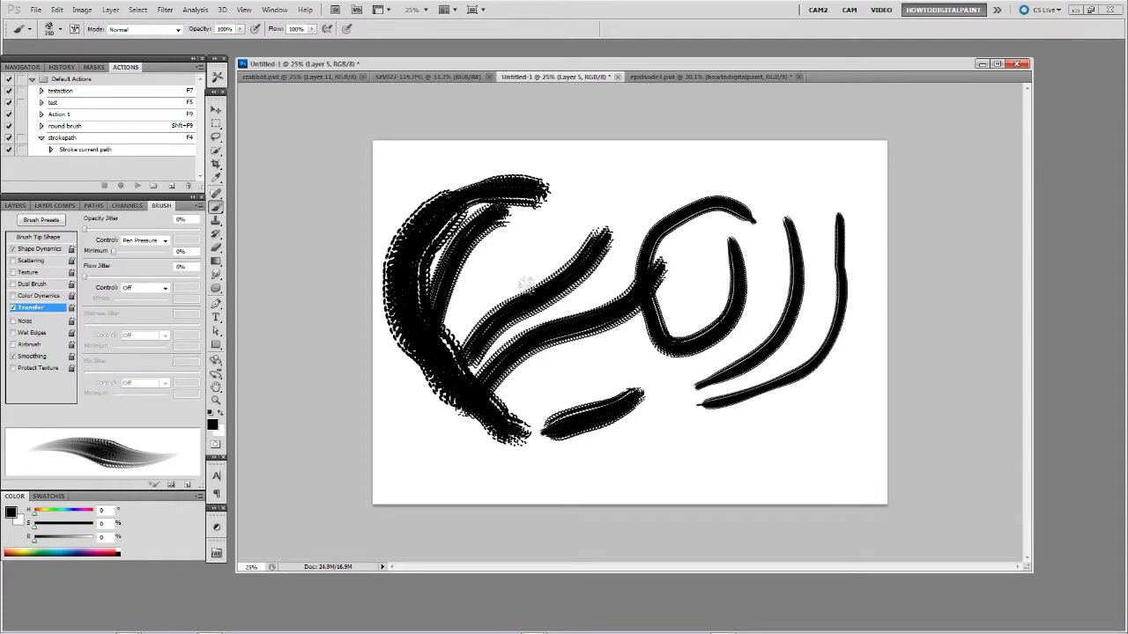
left_click_drag(535, 252, 586, 201)
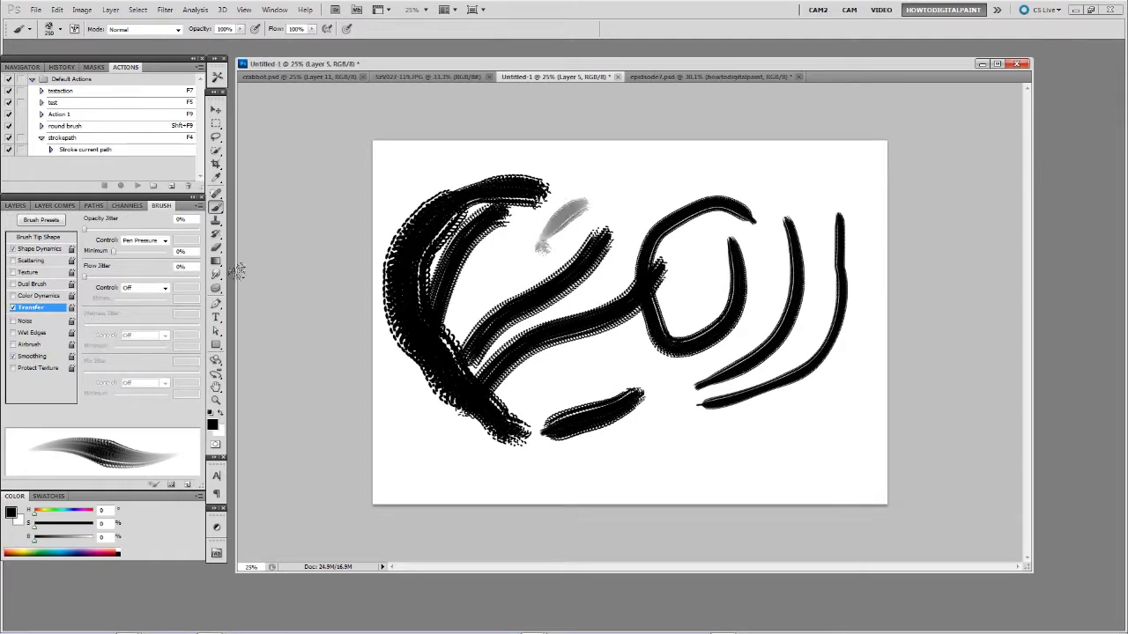
left_click_drag(627, 169, 542, 251)
mouse_move(569, 200)
left_mouse_down()
mouse_move(476, 295)
mouse_move(467, 275)
mouse_move(703, 179)
left_mouse_up()
left_click_drag(703, 178, 568, 307)
mouse_move(661, 326)
left_mouse_down()
mouse_move(758, 187)
mouse_move(621, 370)
left_mouse_up()
left_click_drag(608, 264, 585, 348)
left_click_drag(722, 273, 651, 366)
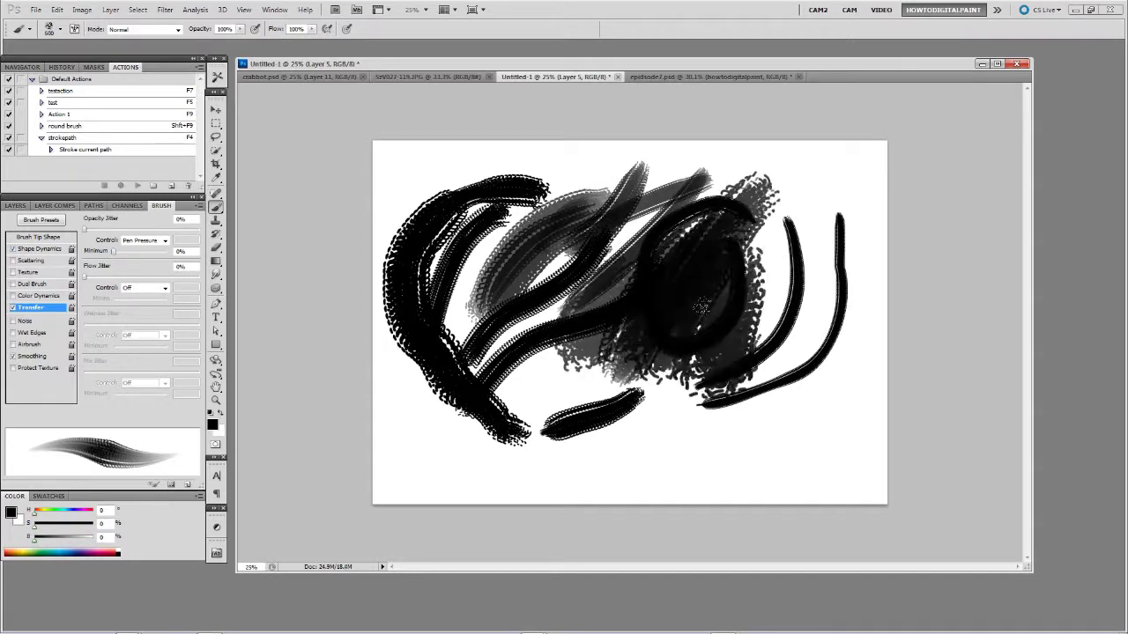
left_click_drag(762, 264, 705, 392)
left_click_drag(753, 247, 815, 176)
mouse_move(836, 225)
left_mouse_down()
mouse_move(714, 431)
mouse_move(493, 454)
left_mouse_up()
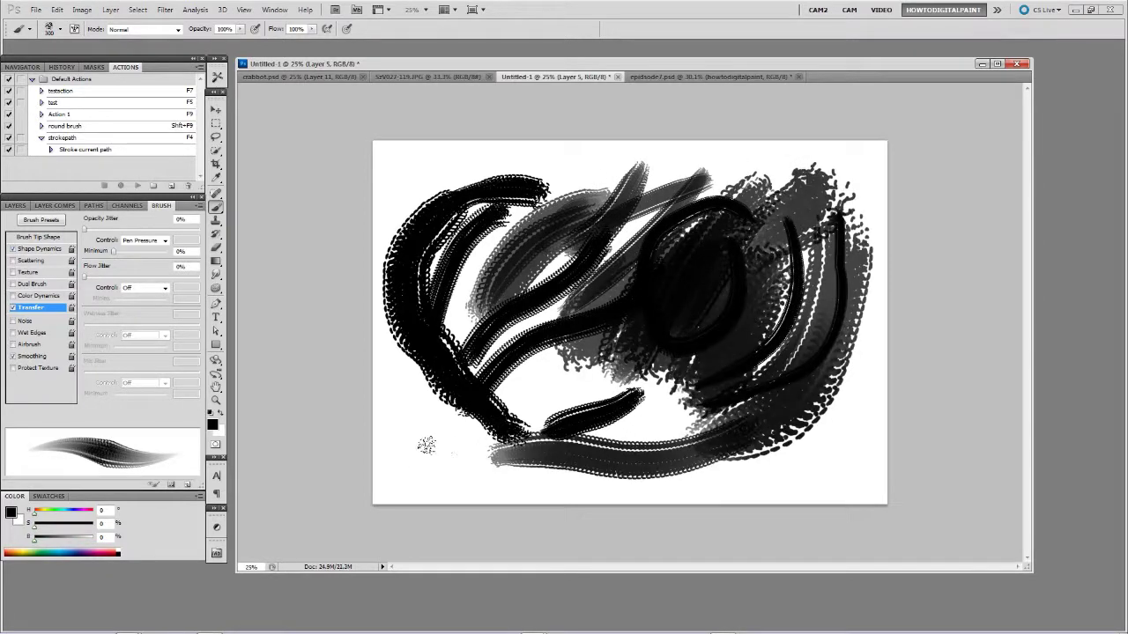
mouse_move(416, 430)
left_mouse_down()
mouse_move(542, 467)
mouse_move(815, 458)
left_mouse_up()
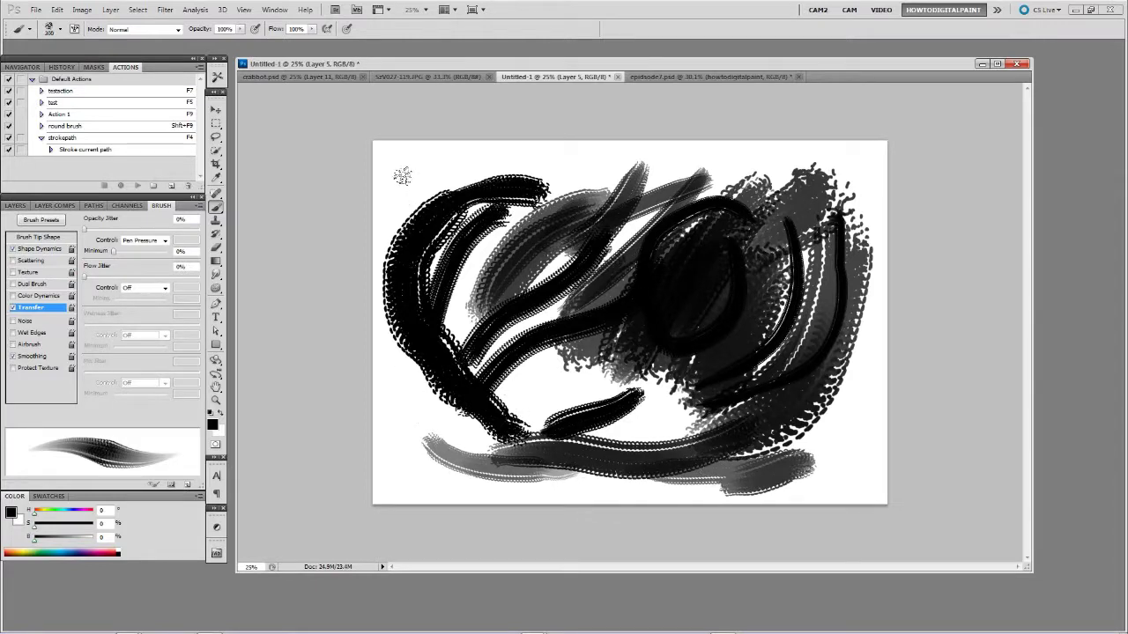
left_click_drag(417, 176, 396, 242)
left_click_drag(392, 357, 419, 445)
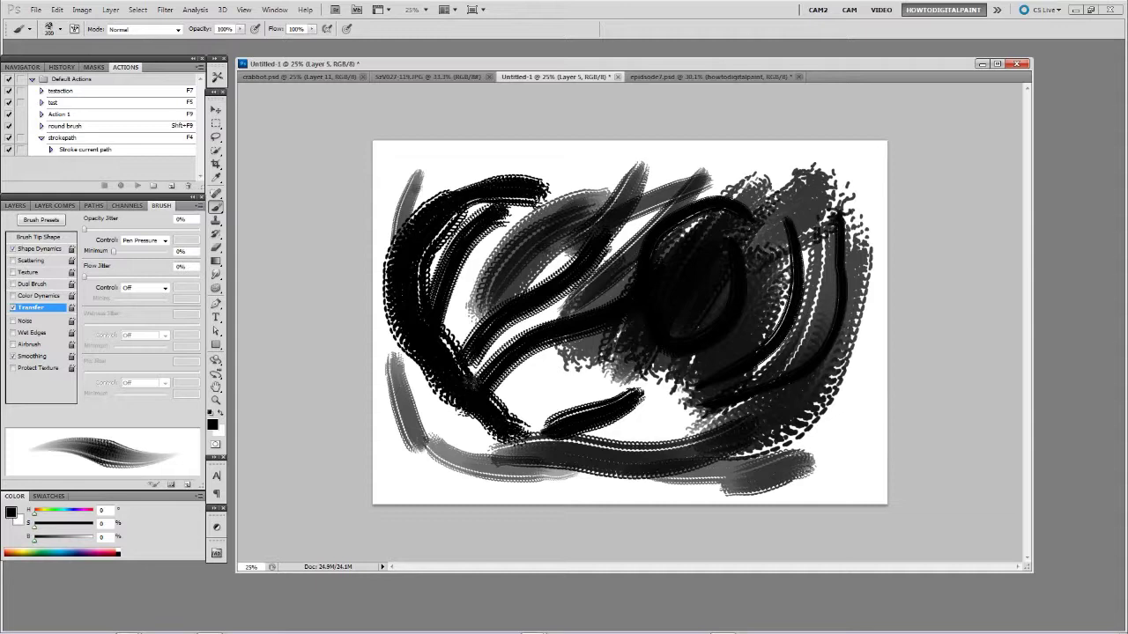
mouse_move(527, 385)
left_mouse_down()
mouse_move(614, 380)
mouse_move(569, 399)
left_mouse_up()
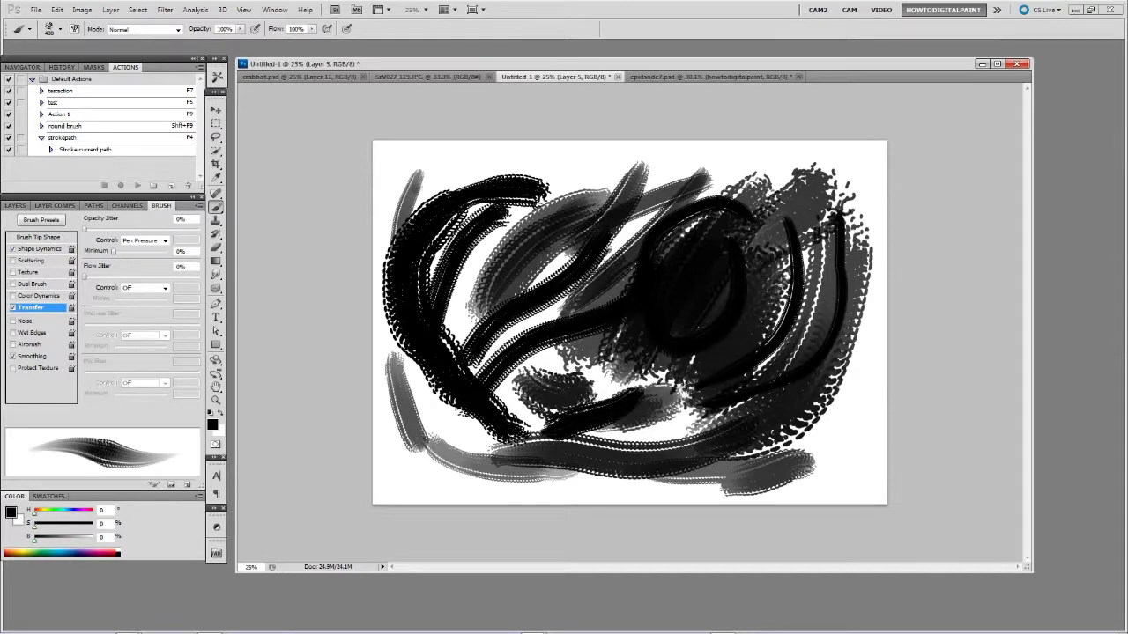
mouse_move(826, 382)
left_mouse_down()
mouse_move(787, 419)
mouse_move(738, 434)
left_mouse_up()
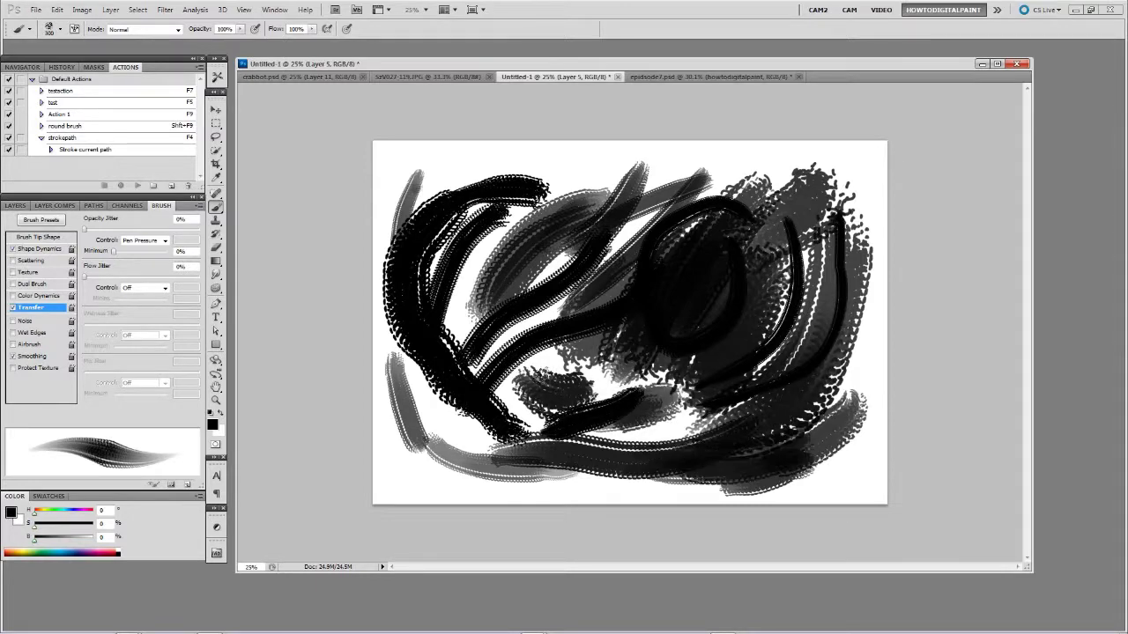
left_click_drag(585, 148, 557, 164)
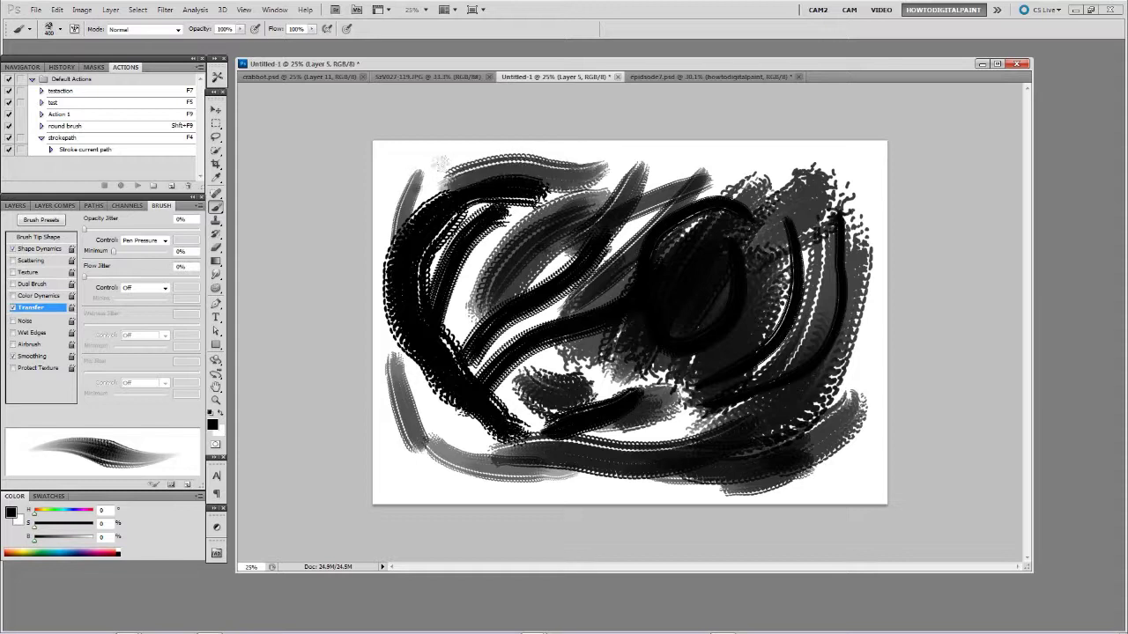
mouse_move(421, 159)
left_mouse_down()
mouse_move(441, 171)
mouse_move(661, 176)
mouse_move(770, 142)
mouse_move(528, 322)
mouse_move(415, 432)
mouse_move(401, 467)
left_mouse_up()
mouse_move(493, 418)
left_mouse_down()
mouse_move(568, 385)
mouse_move(577, 367)
mouse_move(546, 361)
mouse_move(627, 374)
mouse_move(590, 410)
mouse_move(630, 420)
mouse_move(653, 403)
mouse_move(418, 429)
mouse_move(379, 462)
mouse_move(458, 392)
left_mouse_up()
mouse_move(425, 438)
left_mouse_down()
mouse_move(563, 467)
mouse_move(659, 454)
mouse_move(817, 318)
mouse_move(844, 208)
mouse_move(733, 244)
left_mouse_up()
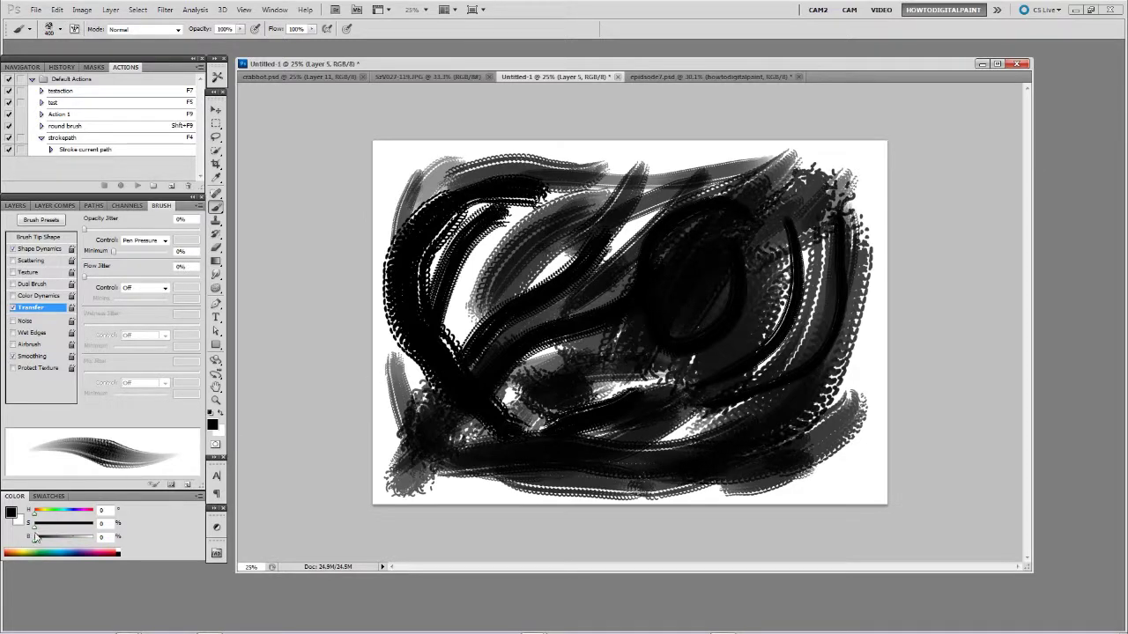
Set the foreground color to white and fill Layer 5 with it to cover all test strokes
left_click(27, 207)
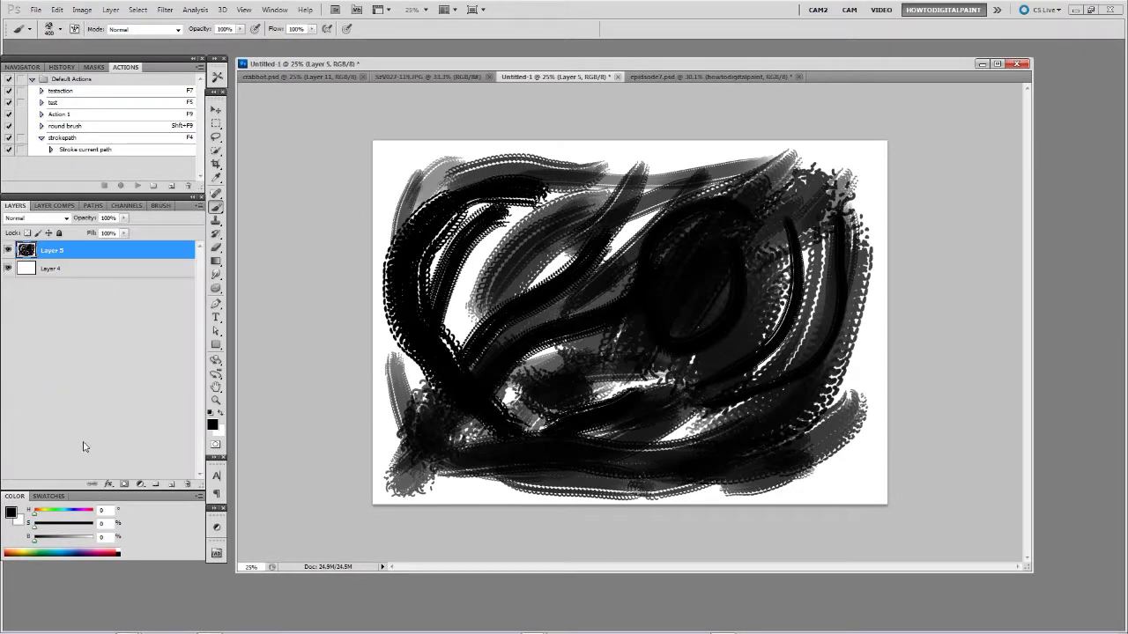
left_click_drag(51, 542, 114, 535)
key("alt+BackSpace")
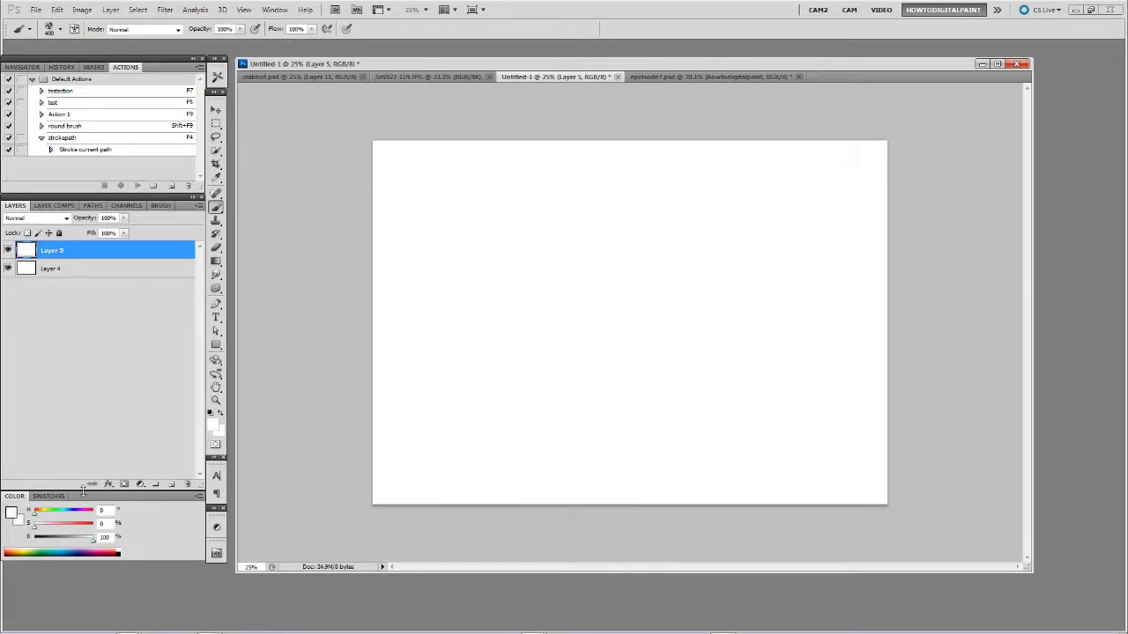
Add a new layer and paint a small and a large black chain on it with the chain-link brush
left_click(171, 485)
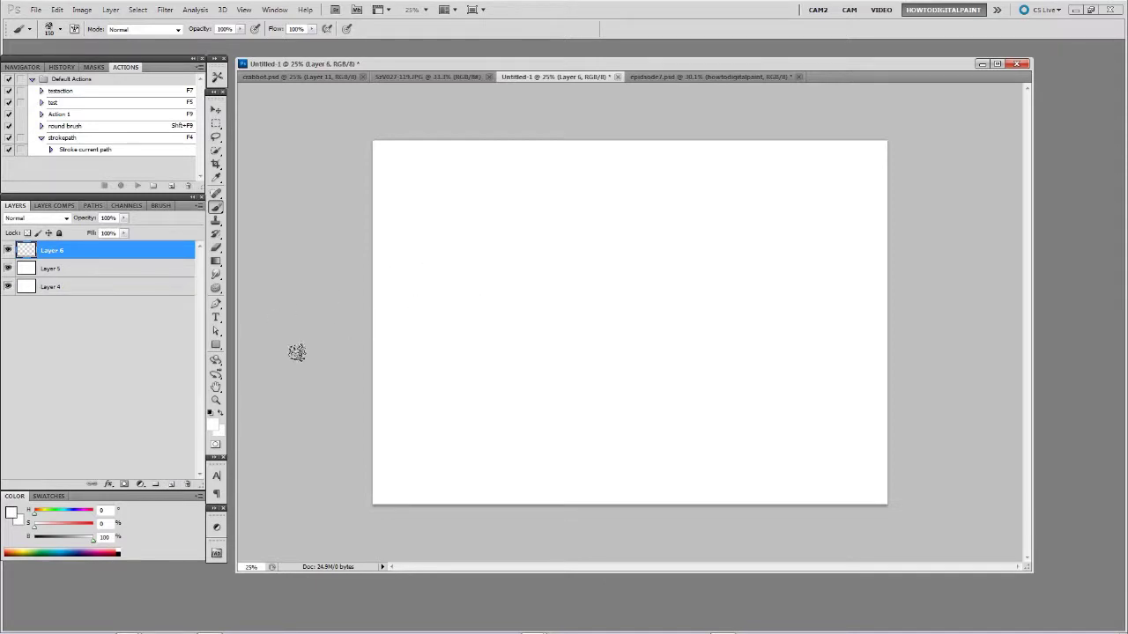
left_click_drag(55, 538, 21, 536)
left_click(59, 29)
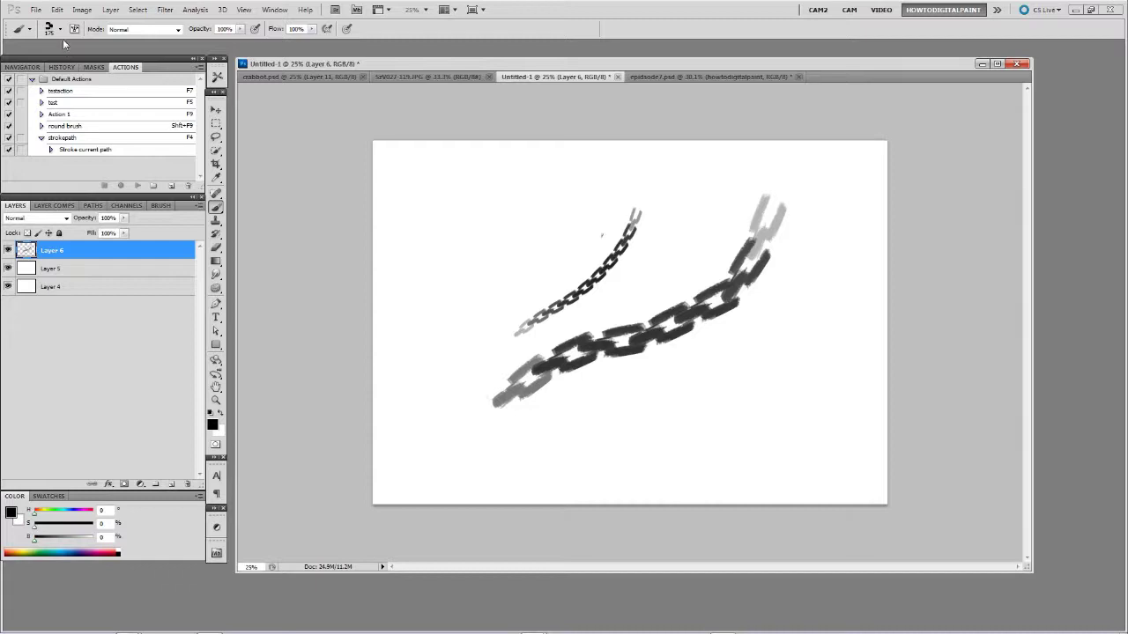
Choose a bristly textured brush and paint broad overlapping black strokes over the chains on Layer 6
left_click(59, 29)
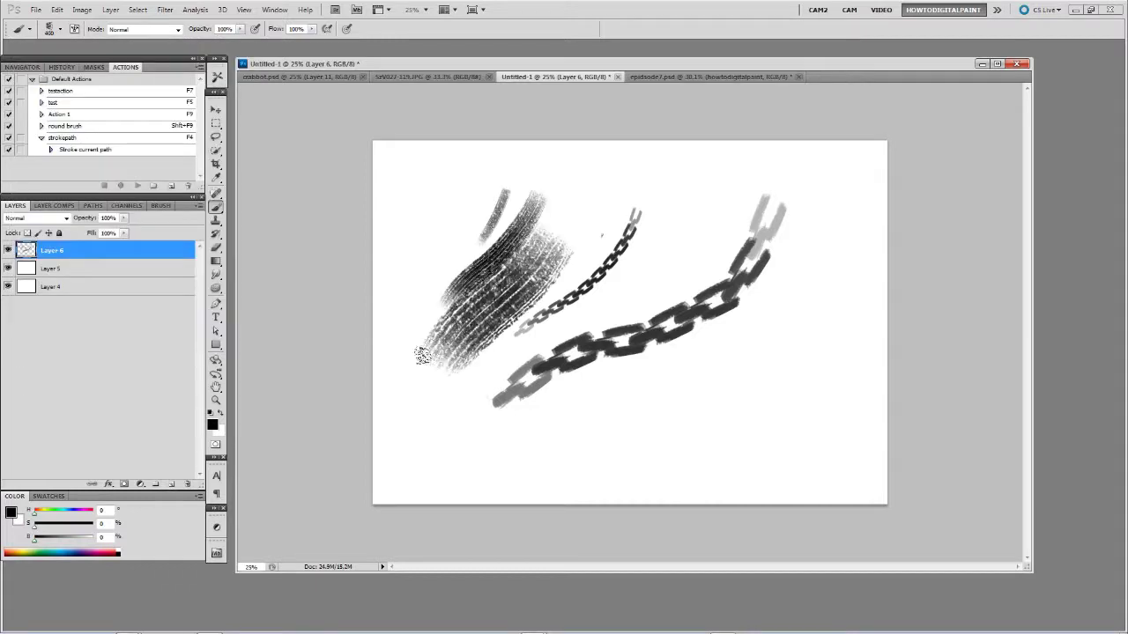
mouse_move(644, 198)
left_mouse_down()
mouse_move(652, 202)
mouse_move(475, 375)
left_mouse_up()
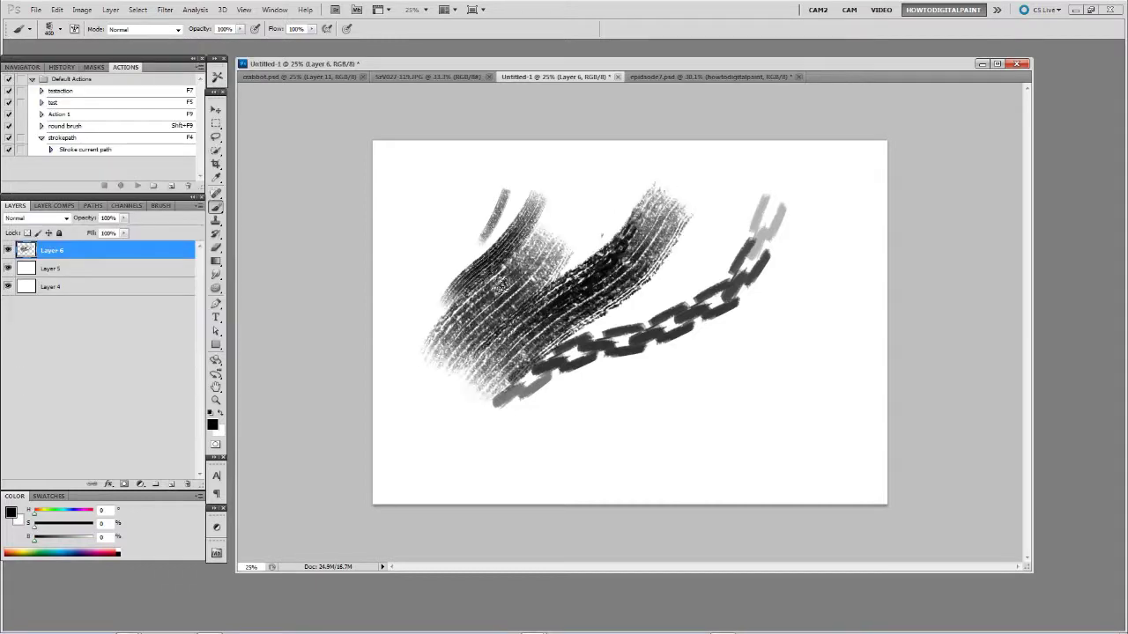
left_click_drag(506, 190, 397, 393)
mouse_move(511, 216)
left_mouse_down()
mouse_move(458, 309)
mouse_move(428, 407)
left_mouse_up()
mouse_move(563, 353)
left_mouse_down()
mouse_move(548, 405)
mouse_move(723, 264)
left_mouse_up()
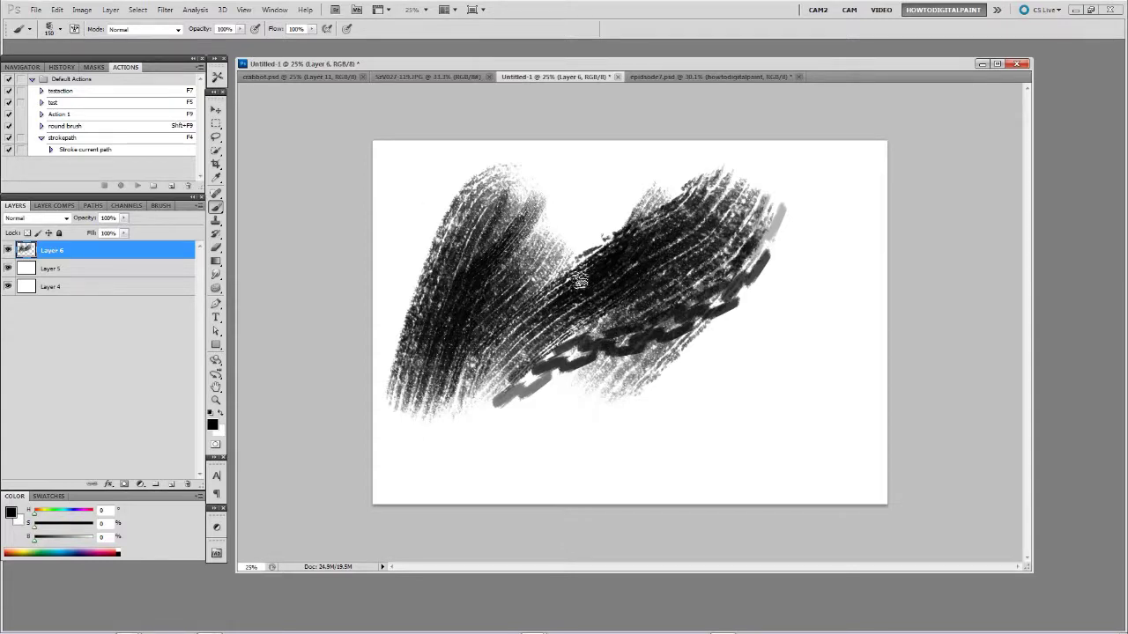
Scale the painted strokes on Layer 6 down to a small mark near the canvas centre
left_click(23, 252, "ctrl")
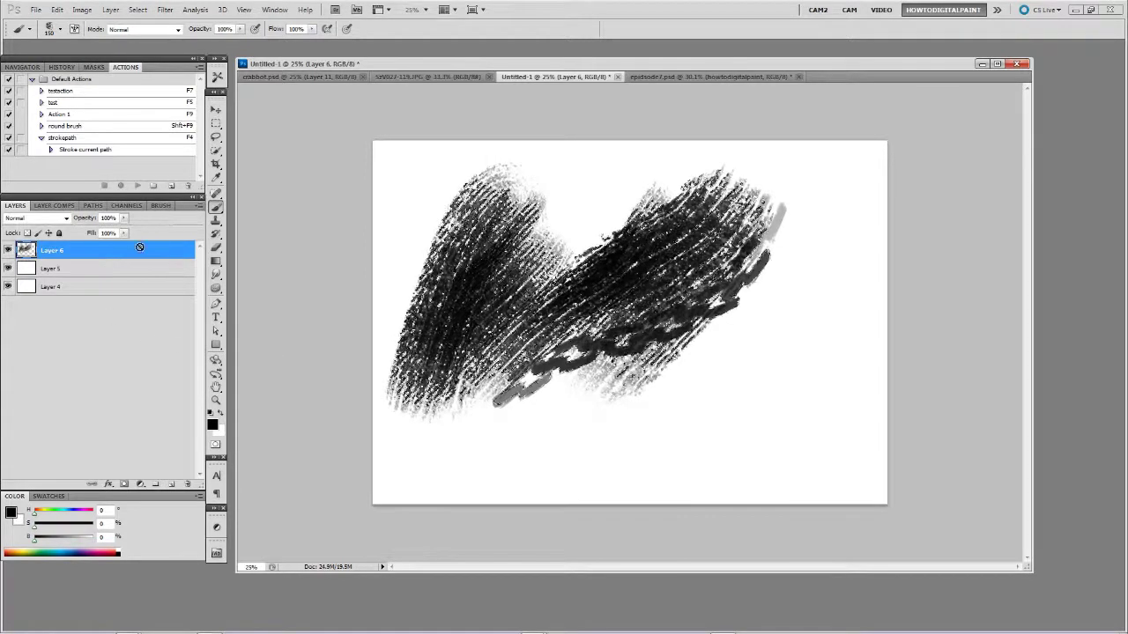
left_click(57, 10)
key("ctrl+t")
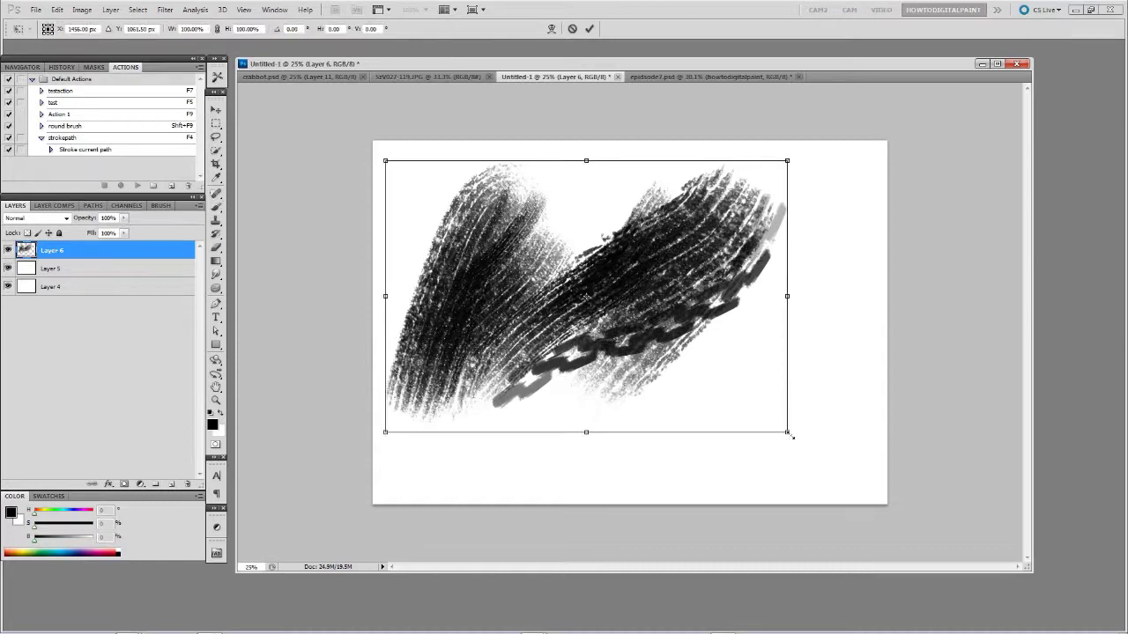
mouse_move(790, 435)
left_mouse_down()
mouse_move(684, 377)
mouse_move(451, 203)
mouse_move(635, 269)
left_mouse_up()
key("Return")
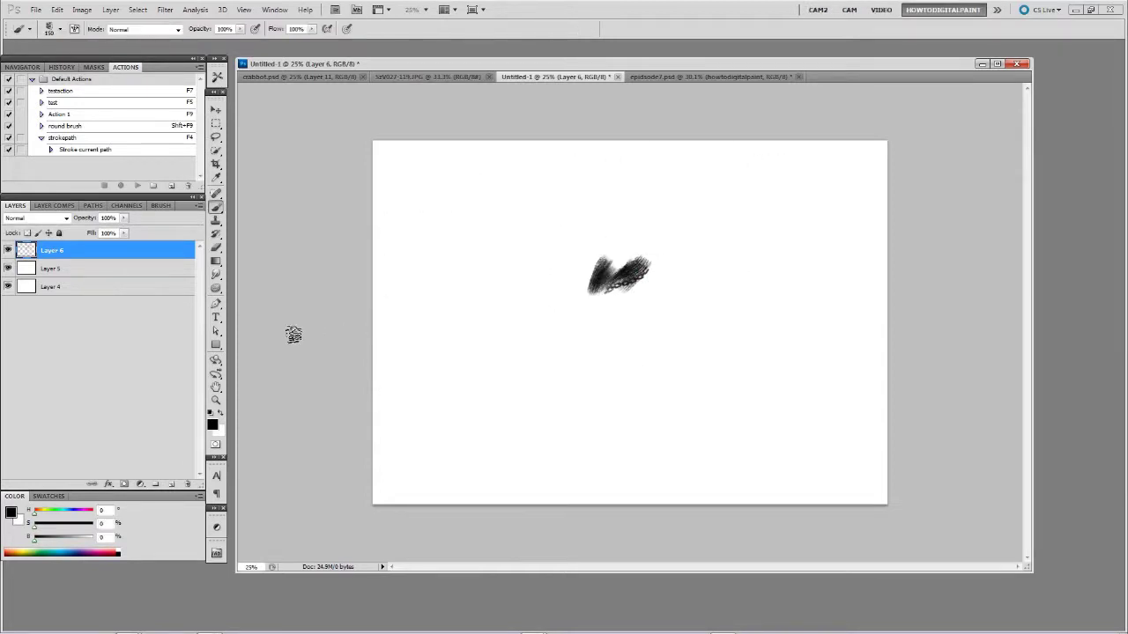
Select the painted mark on Layer 6 by its layer outline and define it as a brush preset with the suggested name
left_click(27, 251, "ctrl")
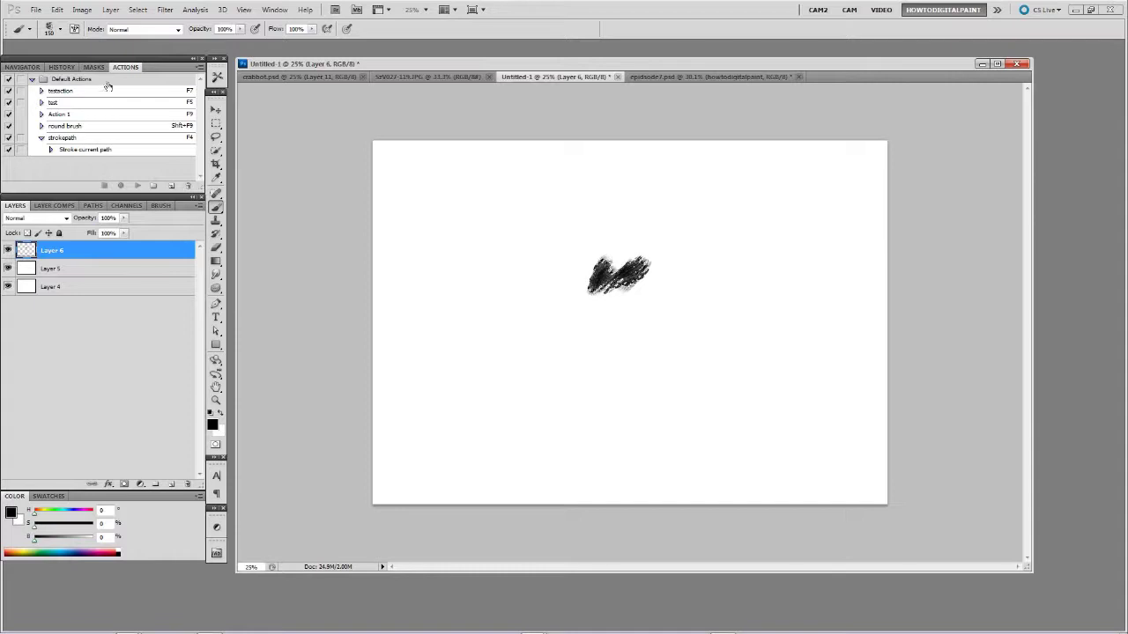
left_click(57, 10)
left_click(117, 281)
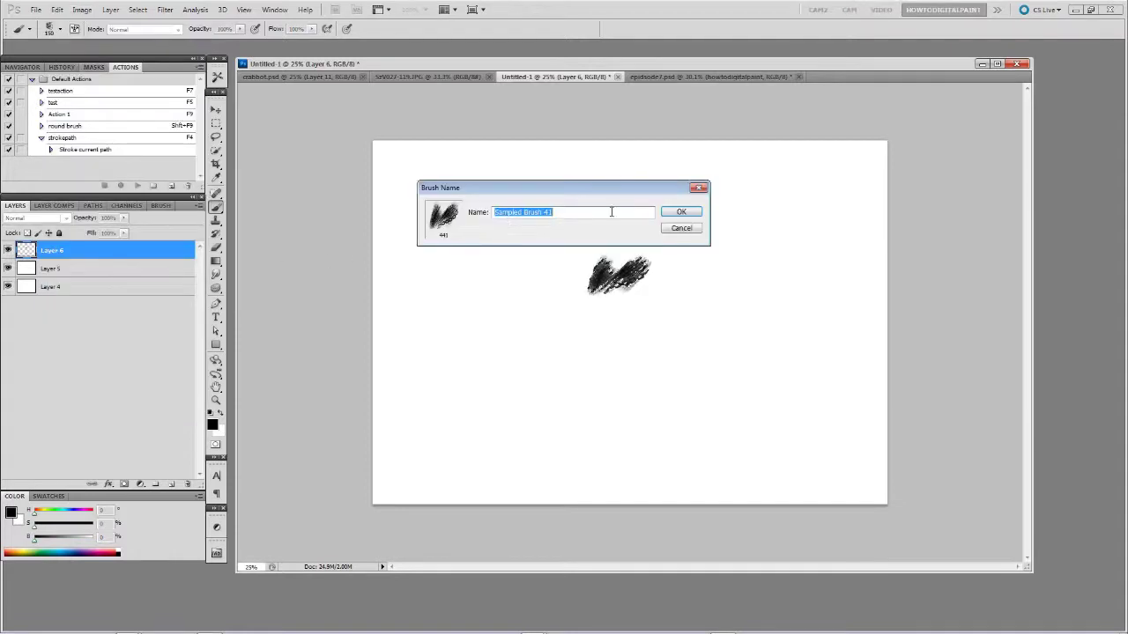
left_click(681, 213)
Enlarge the new bristle-and-chain brush to 600 px and paint overlapping black test strokes across the middle of Layer 6
mouse_move(588, 342)
left_mouse_down()
mouse_move(623, 346)
mouse_move(609, 369)
left_mouse_up()
mouse_move(722, 299)
left_mouse_down()
mouse_move(740, 304)
mouse_move(705, 357)
left_mouse_up()
key("bracketright")
key("bracketright")
key("bracketright")
key("bracketright")
key("bracketright")
left_click(623, 318)
left_click_drag(528, 305, 501, 284)
mouse_move(496, 231)
left_mouse_down()
mouse_move(621, 270)
mouse_move(633, 324)
mouse_move(558, 354)
mouse_move(528, 410)
left_mouse_up()
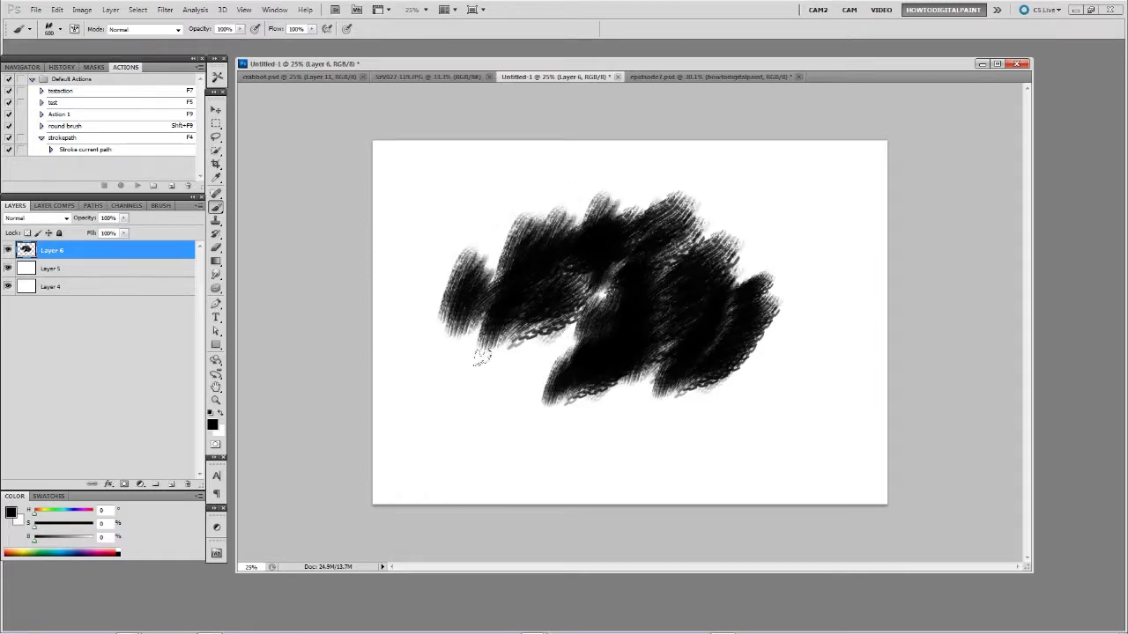
left_click_drag(439, 234, 424, 270)
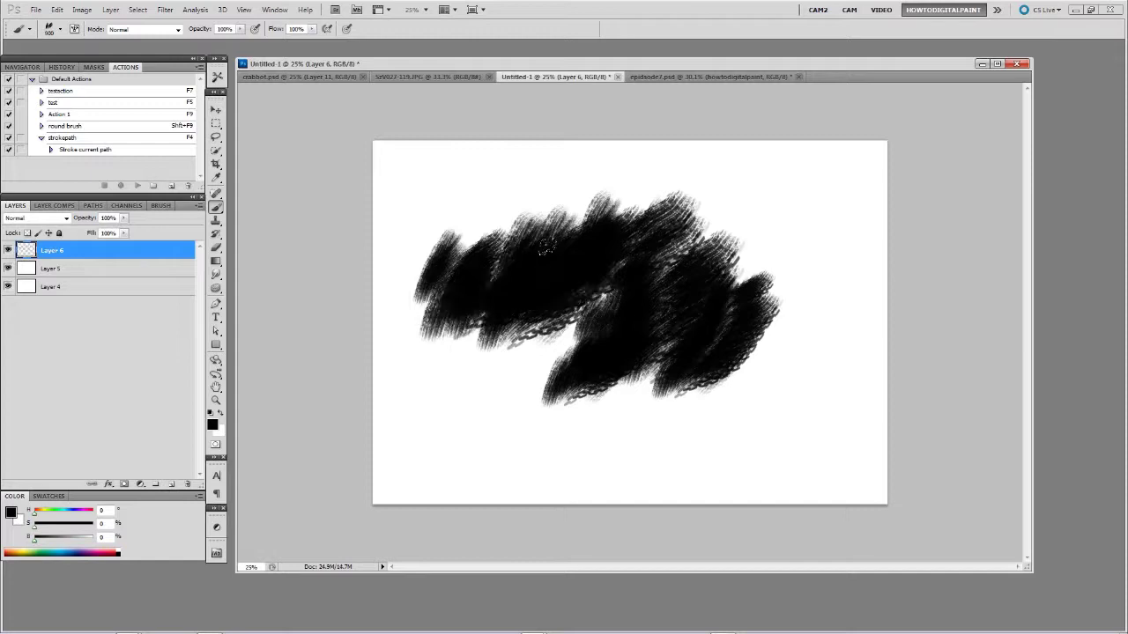
left_click_drag(749, 245, 665, 291)
left_click_drag(803, 259, 740, 325)
left_click_drag(583, 309, 521, 370)
left_click_drag(546, 312, 485, 366)
left_click_drag(497, 319, 442, 365)
key("bracketleft")
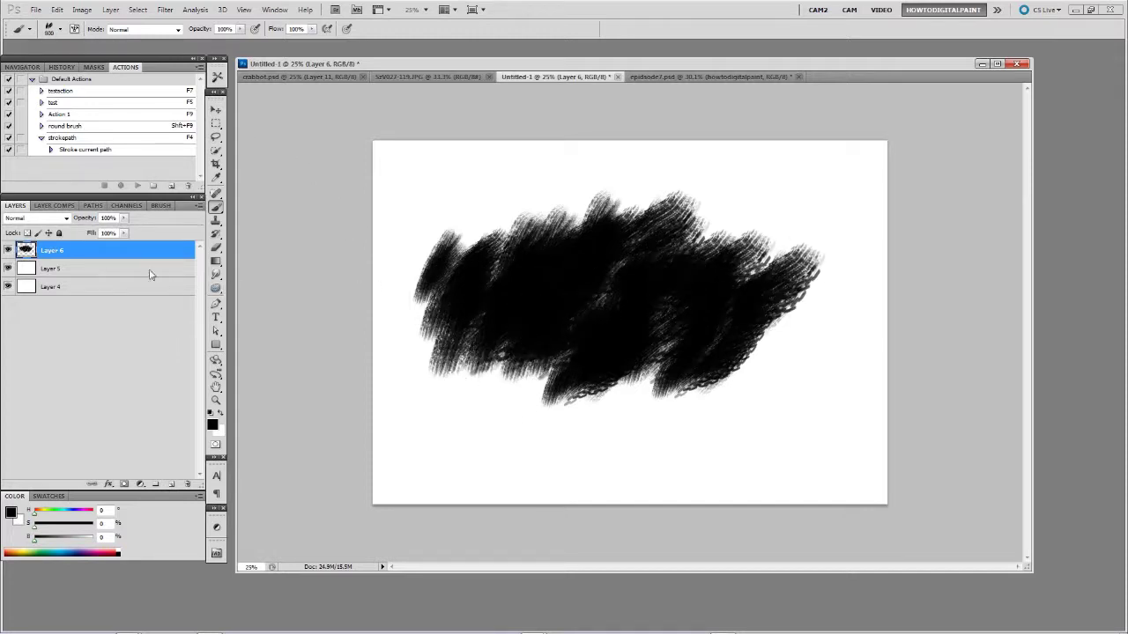
Delete Layer 6 with its test strokes, and check the episode outline document before returning to Untitled-1
left_click(187, 484)
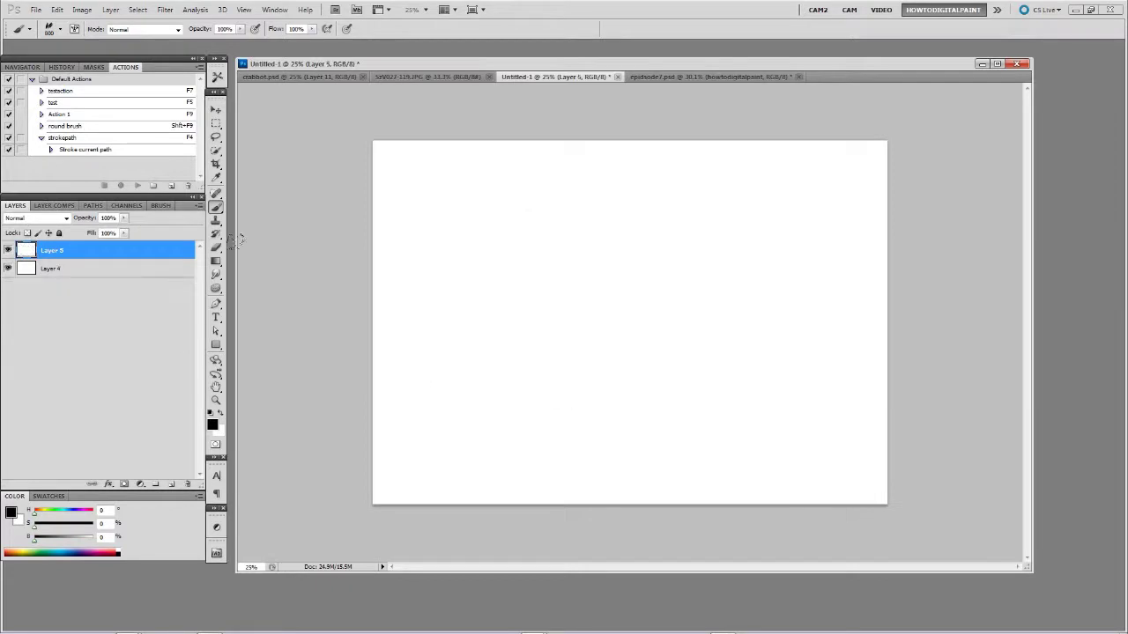
left_click(652, 77)
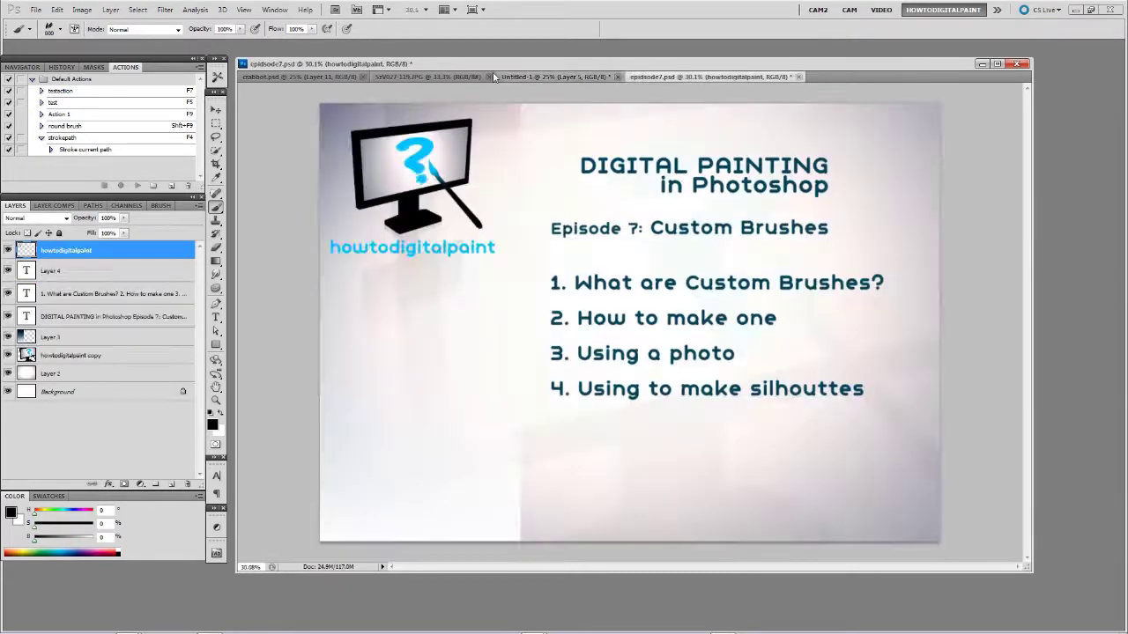
left_click(544, 78)
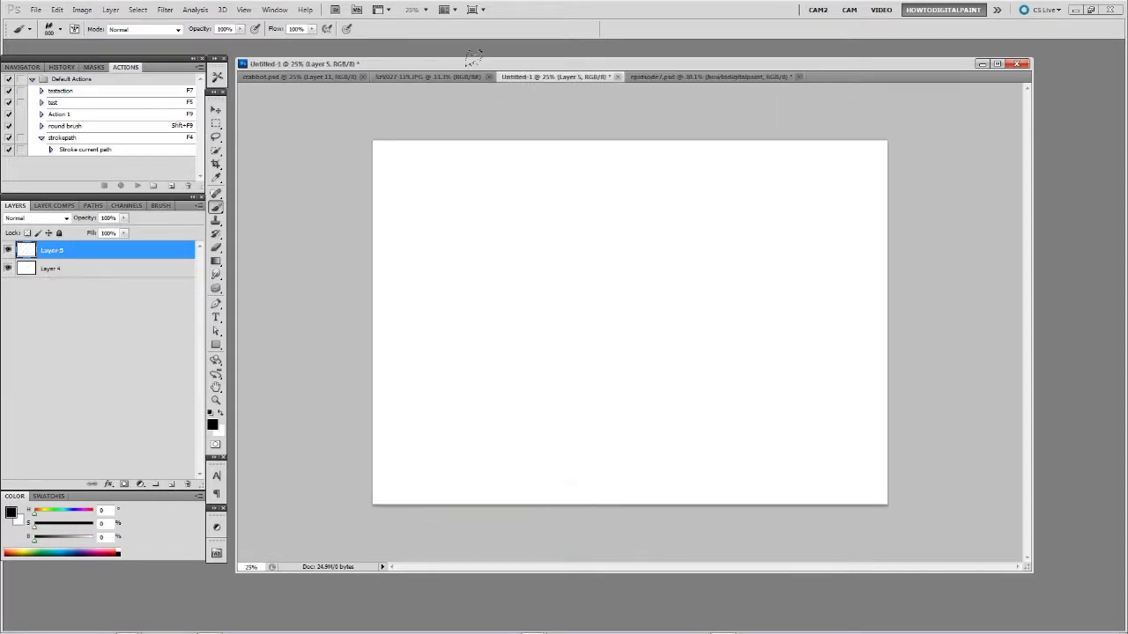
Switch to the SzV027-119.JPG machinery photo and select the two joined dark bolts on the central disc with the Magic Wand
left_click(440, 77)
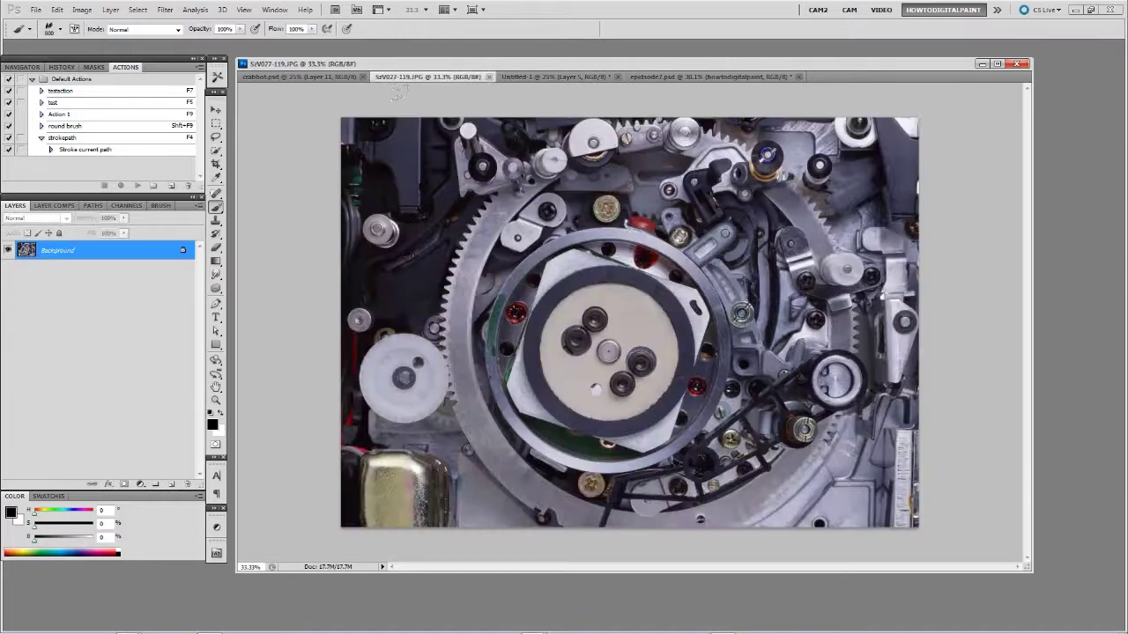
key("bracketleft")
key("bracketleft")
key("bracketleft")
key("bracketleft")
key("bracketleft")
key("w")
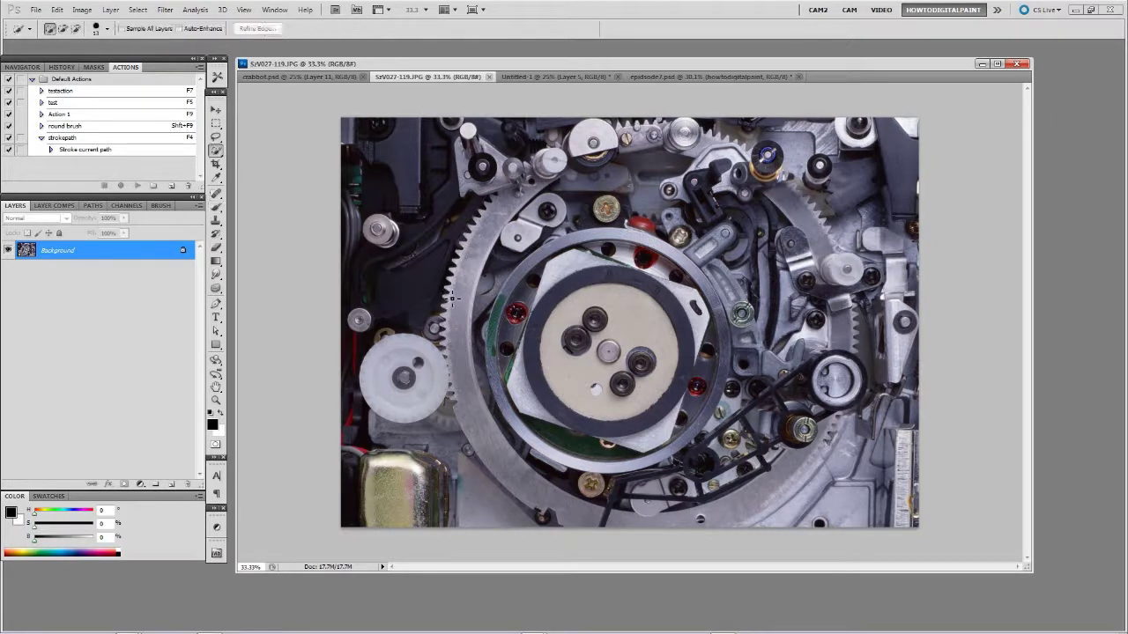
left_click(215, 155, "alt")
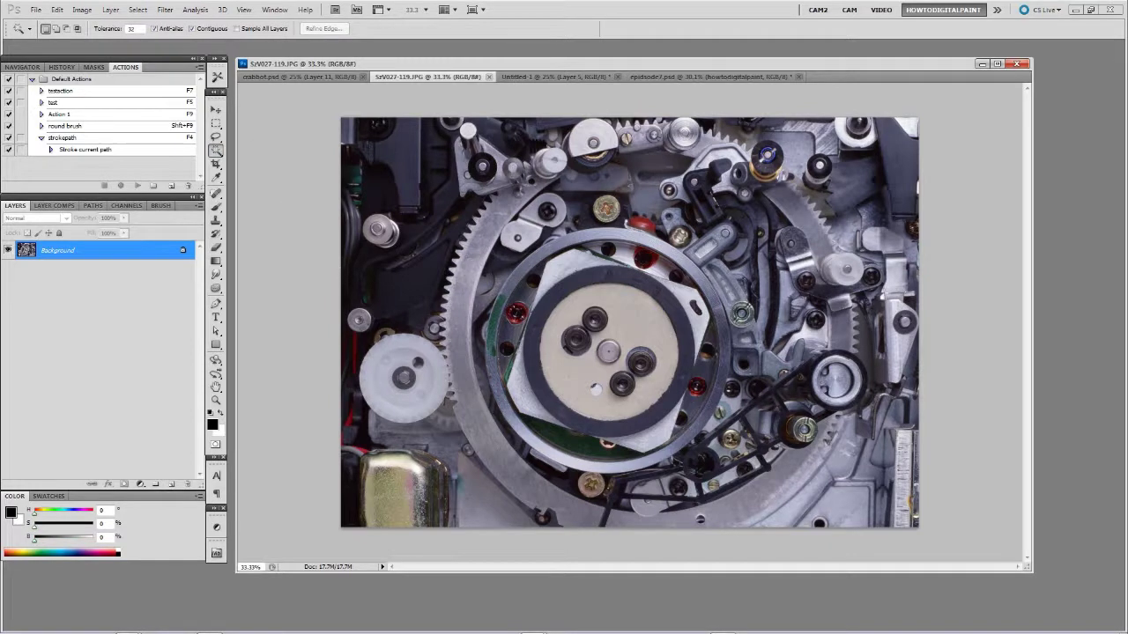
left_click(579, 336)
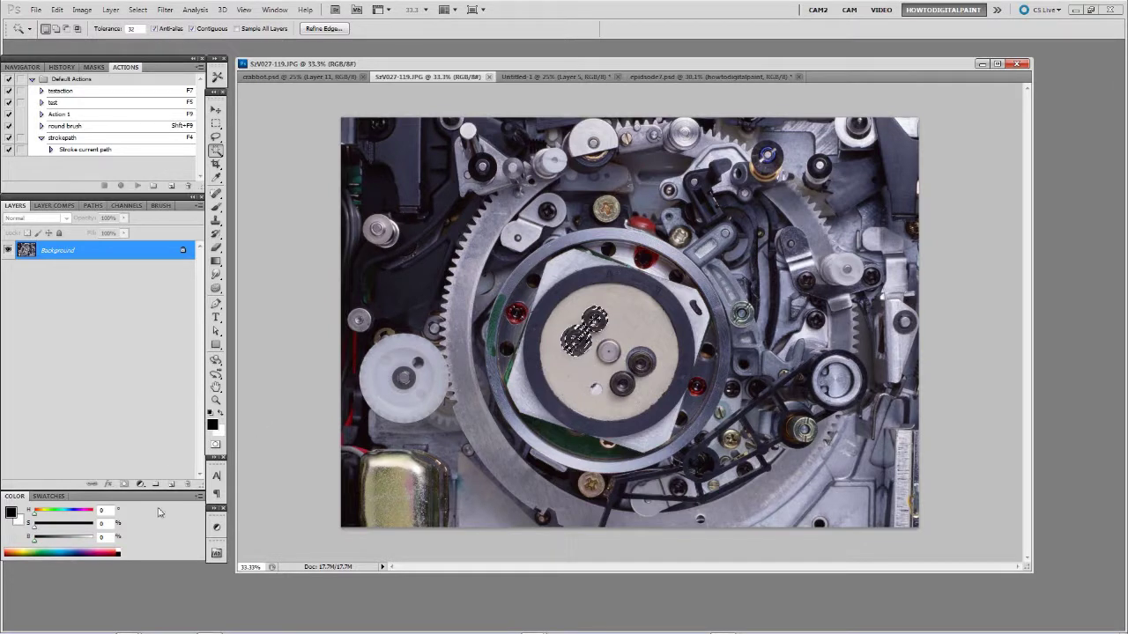
Add a new layer above the photo, fill the bolt selection with black on it, and deselect
left_click(173, 484)
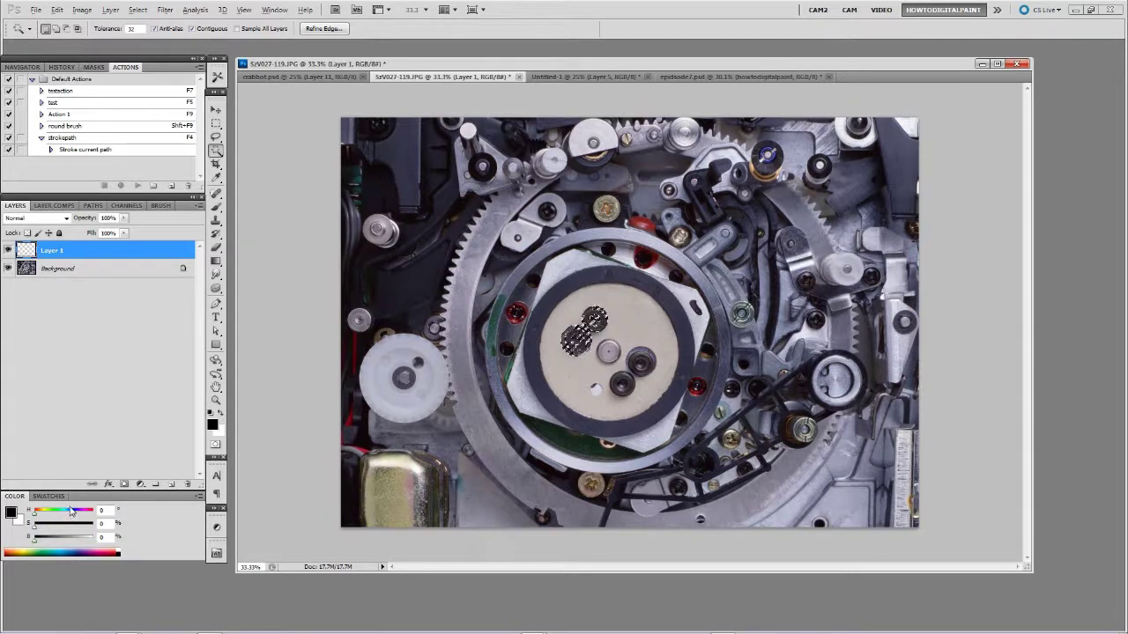
key("alt+BackSpace")
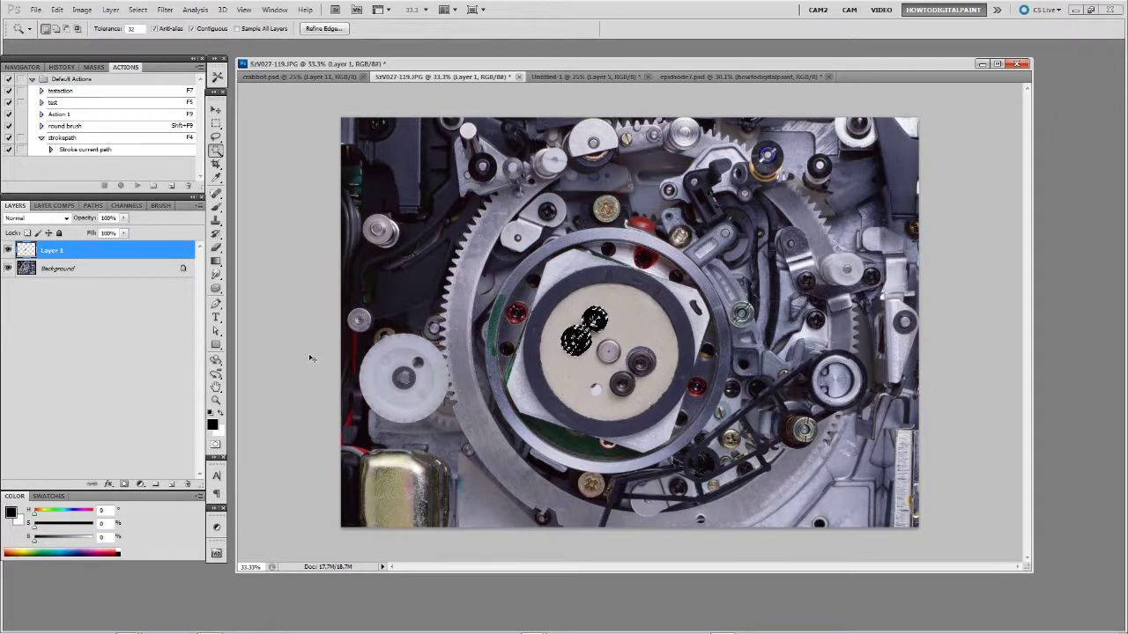
key("ctrl+d")
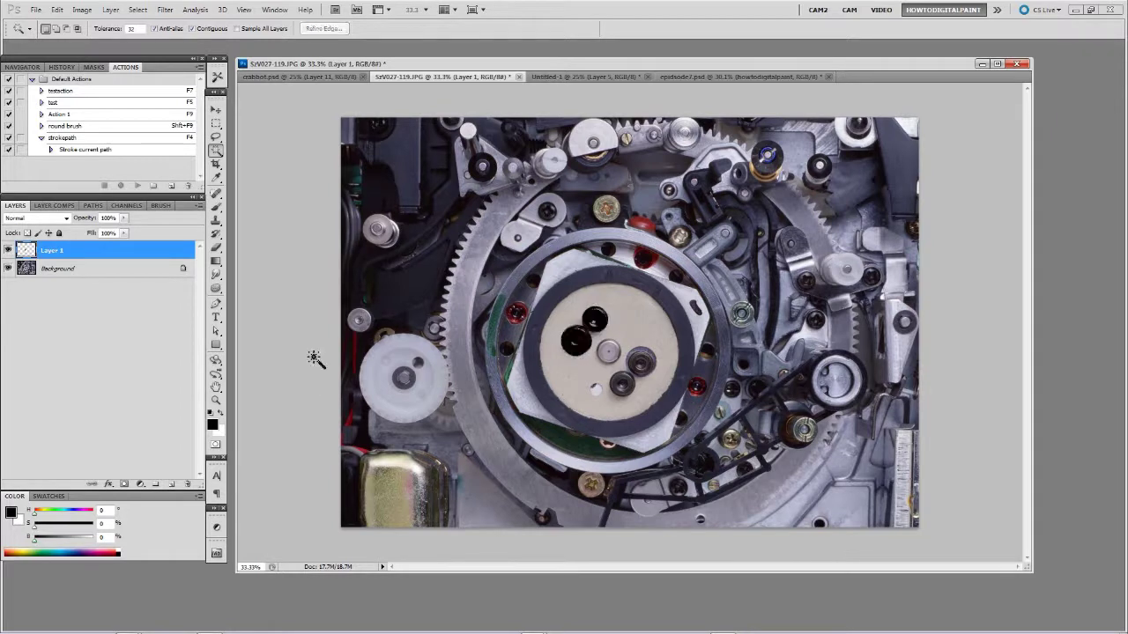
Load the black bolt shape on Layer 1 as a selection and define it as a brush preset named "cogs"
left_click(31, 253, "ctrl")
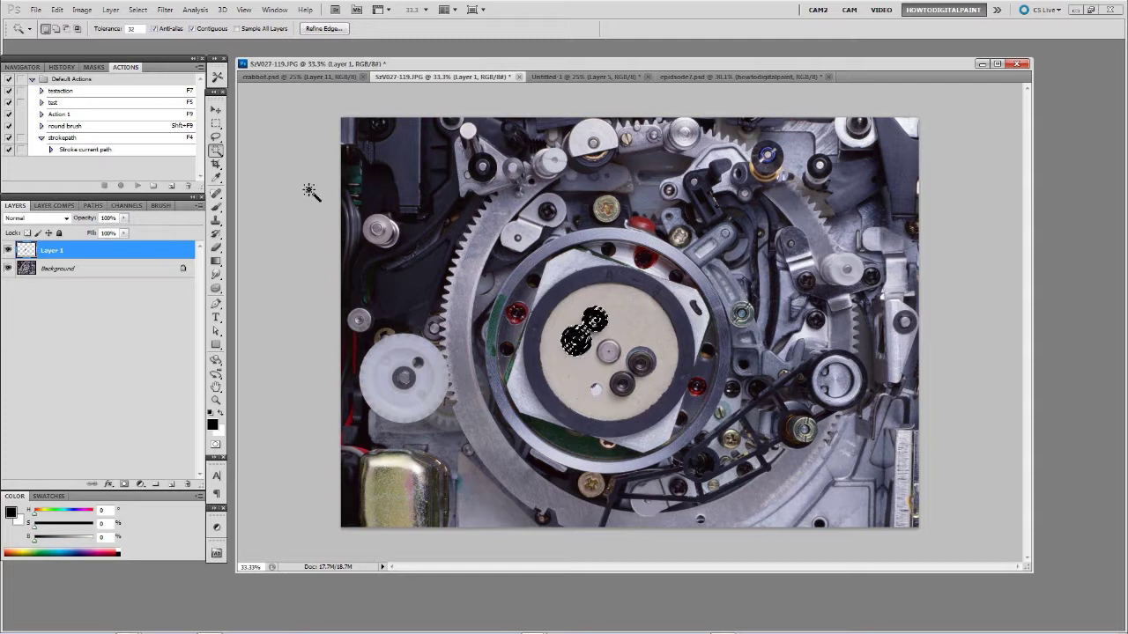
left_click(56, 9)
left_click(206, 293)
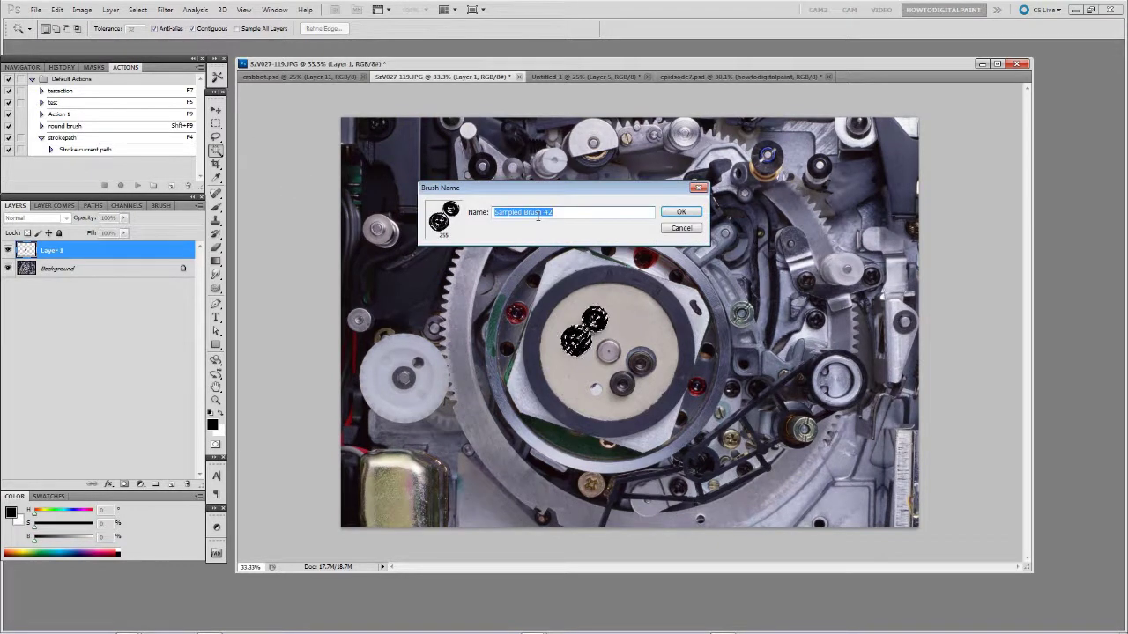
type("cogs")
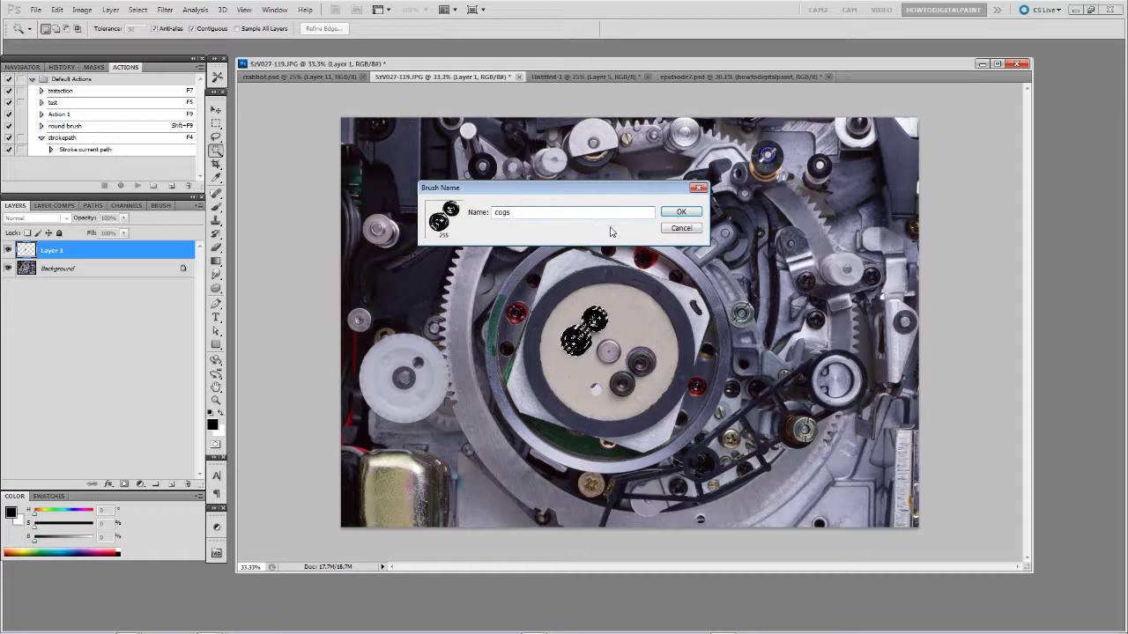
left_click(679, 213)
Add a new layer in the Untitled-1 document and choose the new 255 px cogs brush preset
key("ctrl+Tab")
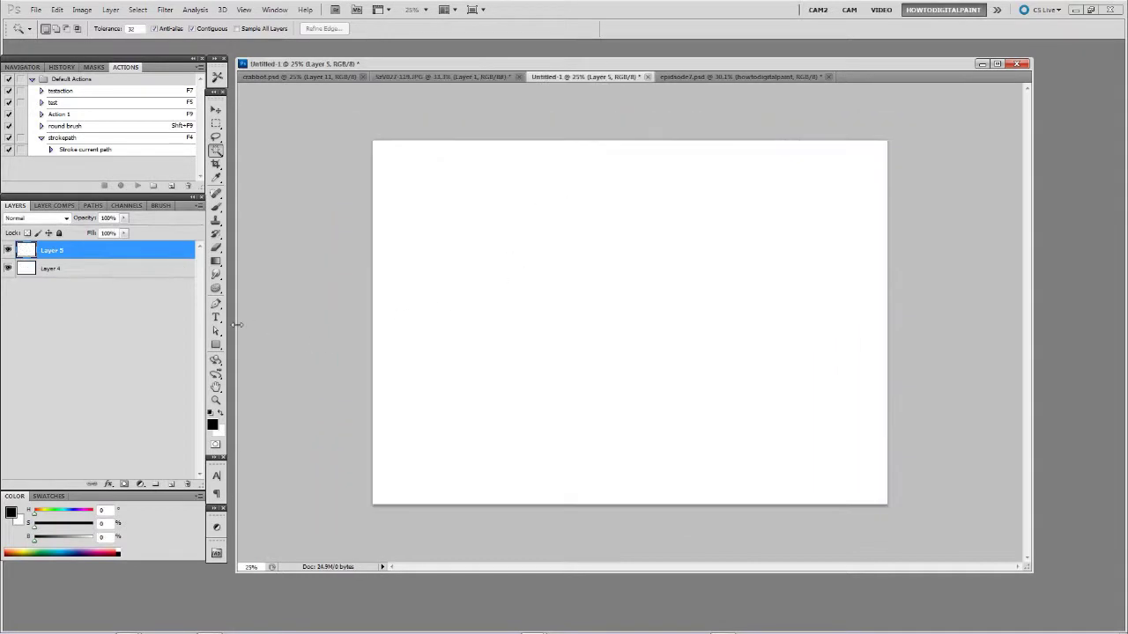
left_click(171, 484)
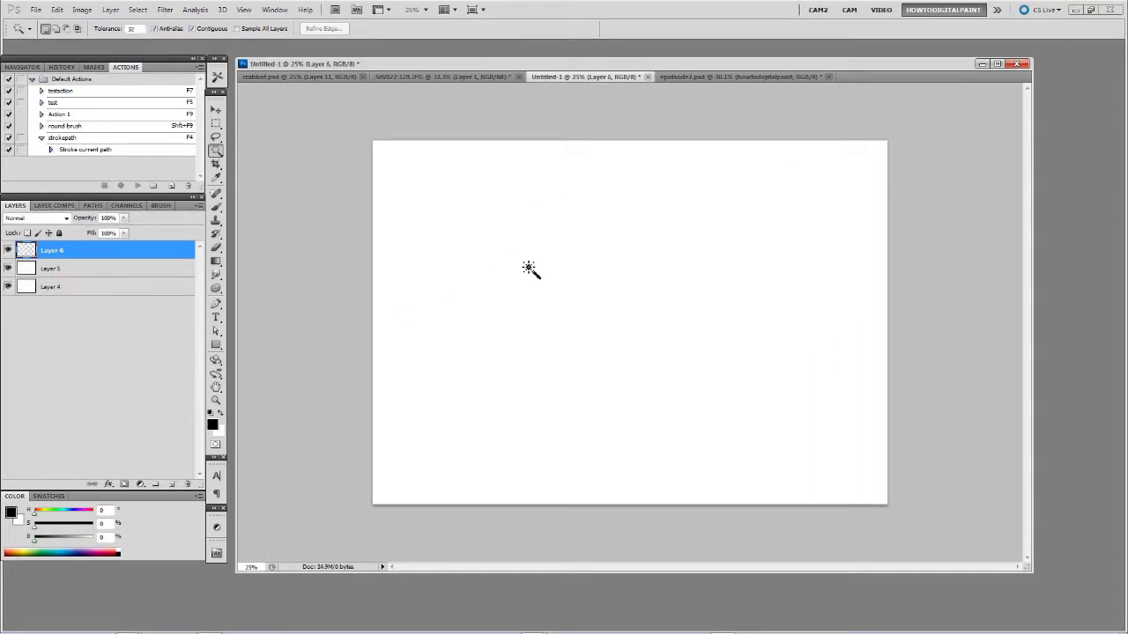
key("b")
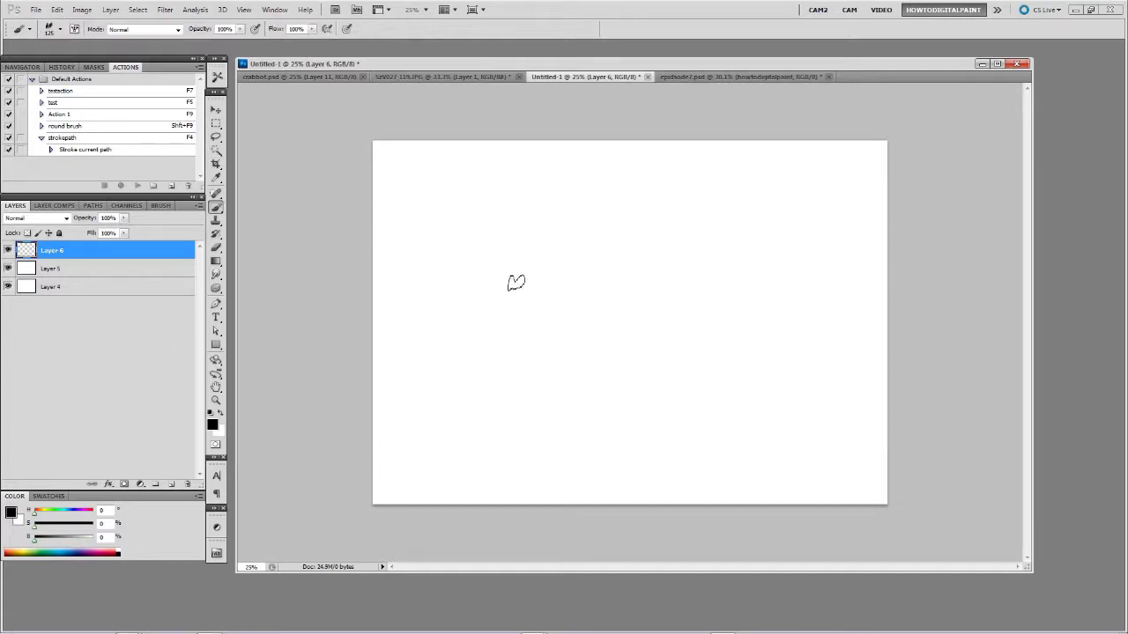
left_click(475, 76)
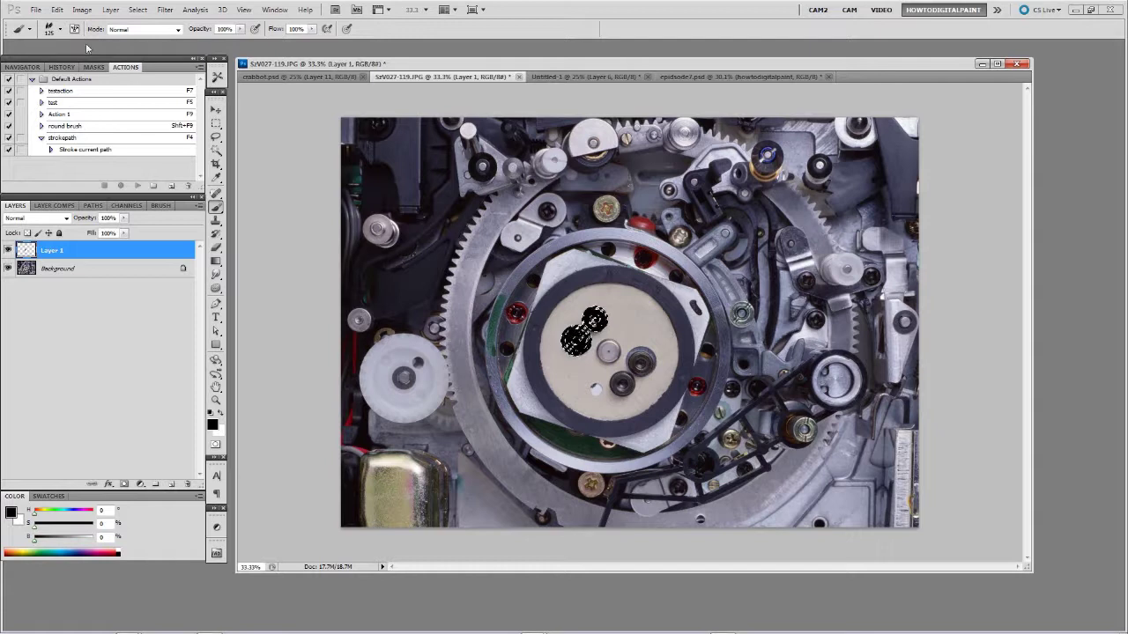
left_click(59, 29)
left_click(101, 340)
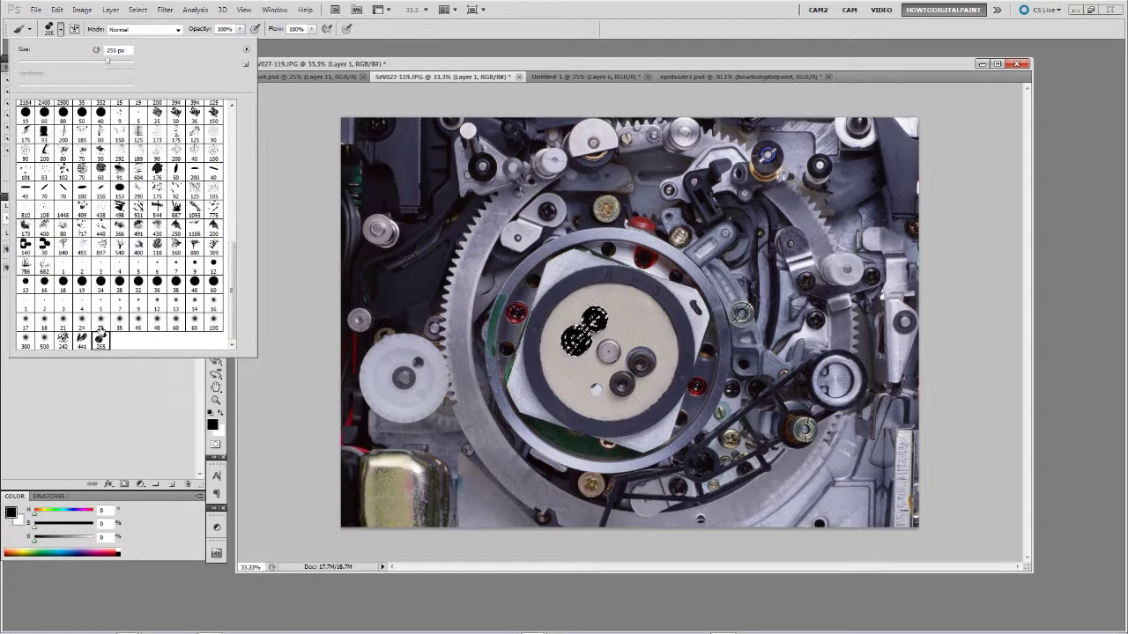
Paint overlapping black cog shapes at varying brush sizes across Layer 6 of the Untitled-1 document
left_click(571, 77)
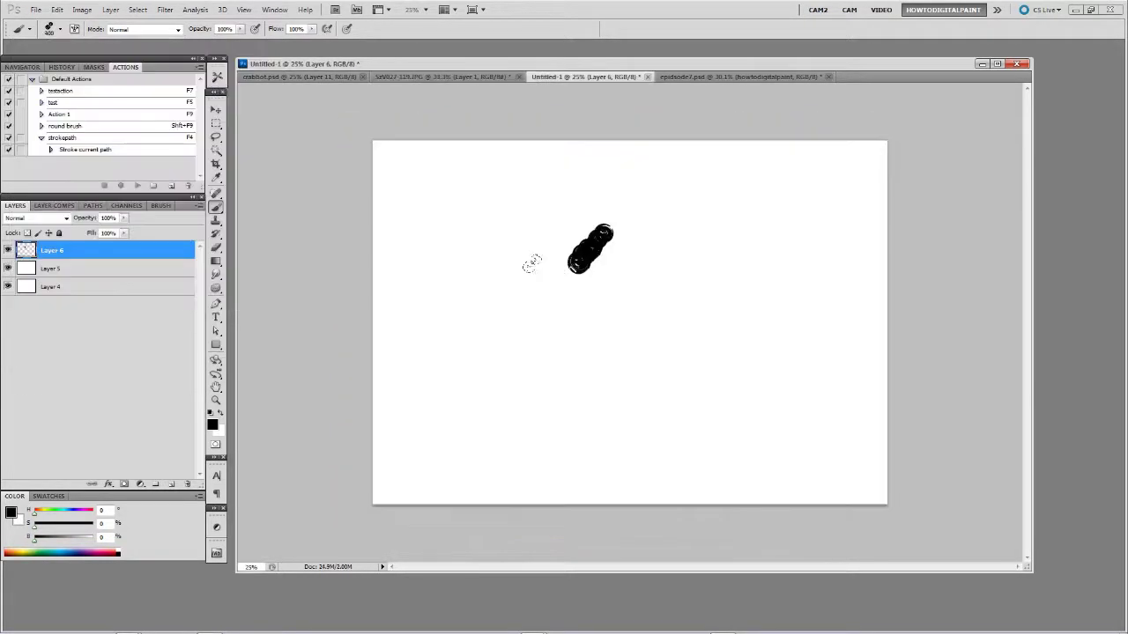
mouse_move(531, 264)
left_mouse_down()
mouse_move(516, 237)
mouse_move(551, 269)
mouse_move(577, 235)
mouse_move(472, 274)
left_mouse_up()
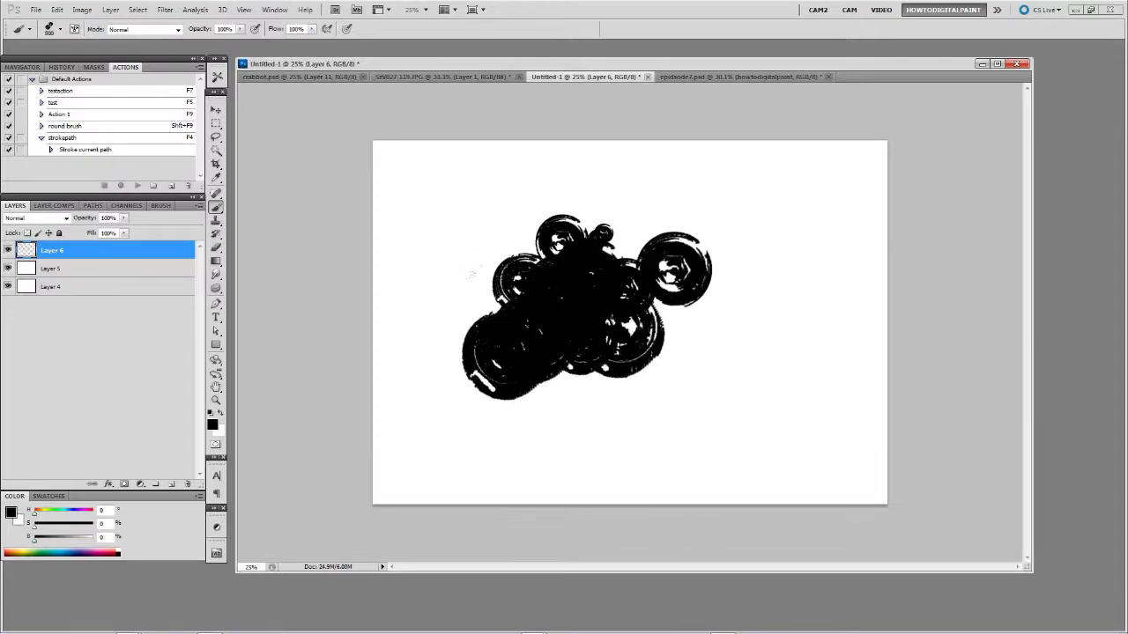
left_click_drag(647, 410, 780, 278)
left_click_drag(727, 207, 679, 264)
left_click_drag(616, 203, 577, 240)
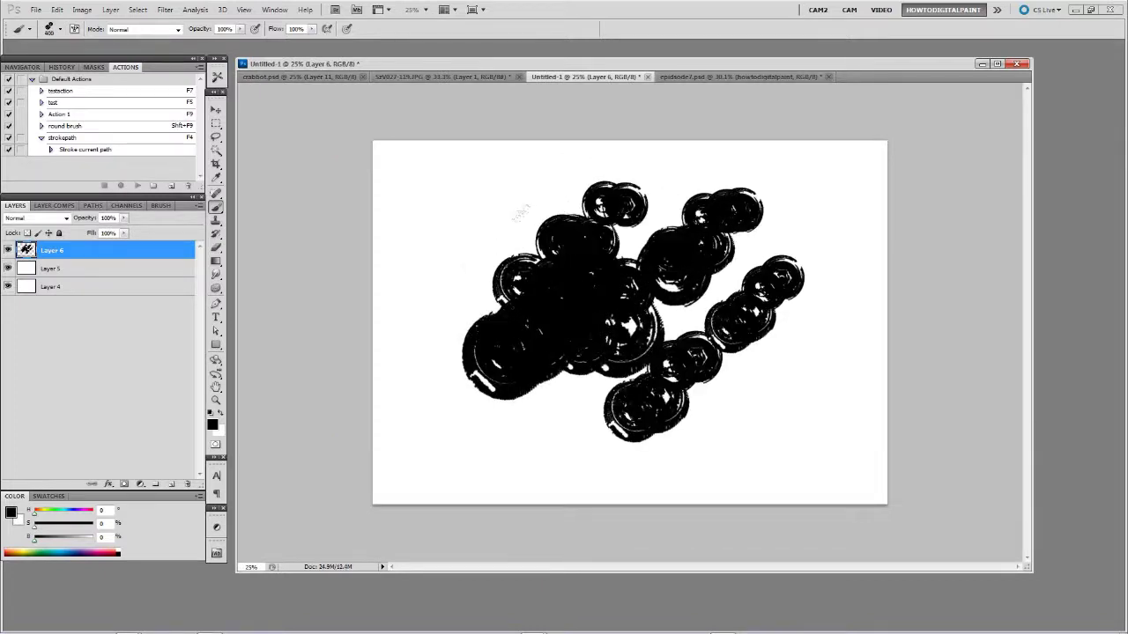
left_click(536, 235)
left_click_drag(420, 438, 458, 393)
mouse_move(418, 318)
left_mouse_down()
mouse_move(445, 286)
mouse_move(496, 271)
left_mouse_up()
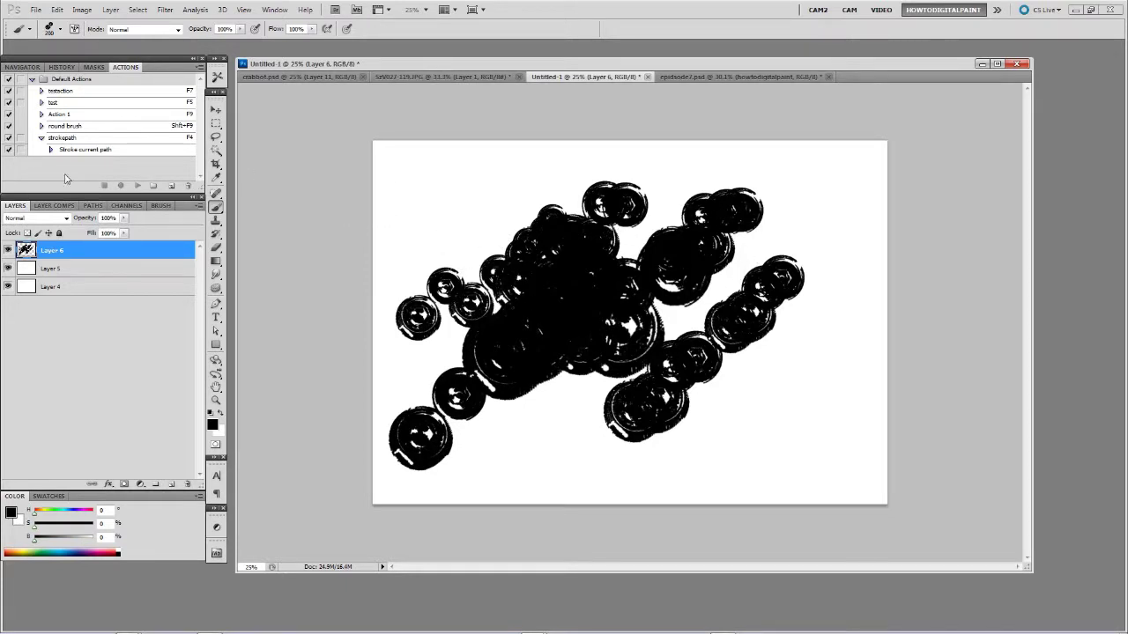
Turn on Transfer for the cogs brush and paint pressure-faded strokes above the cog cluster, enlarging the brush to 300 px
left_click(159, 206)
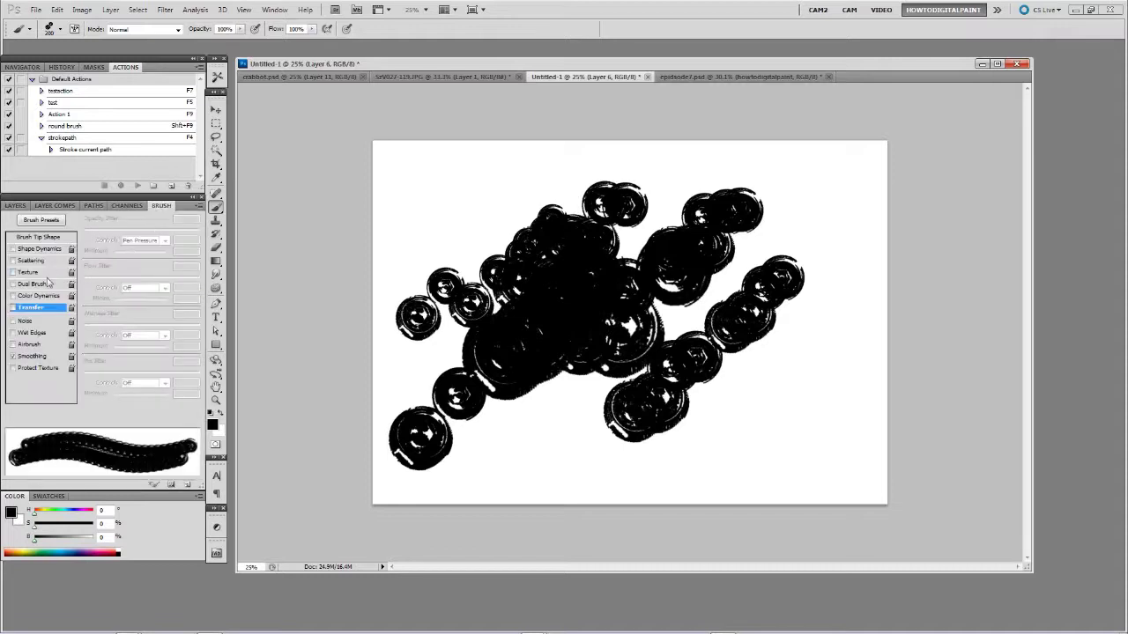
left_click(13, 308)
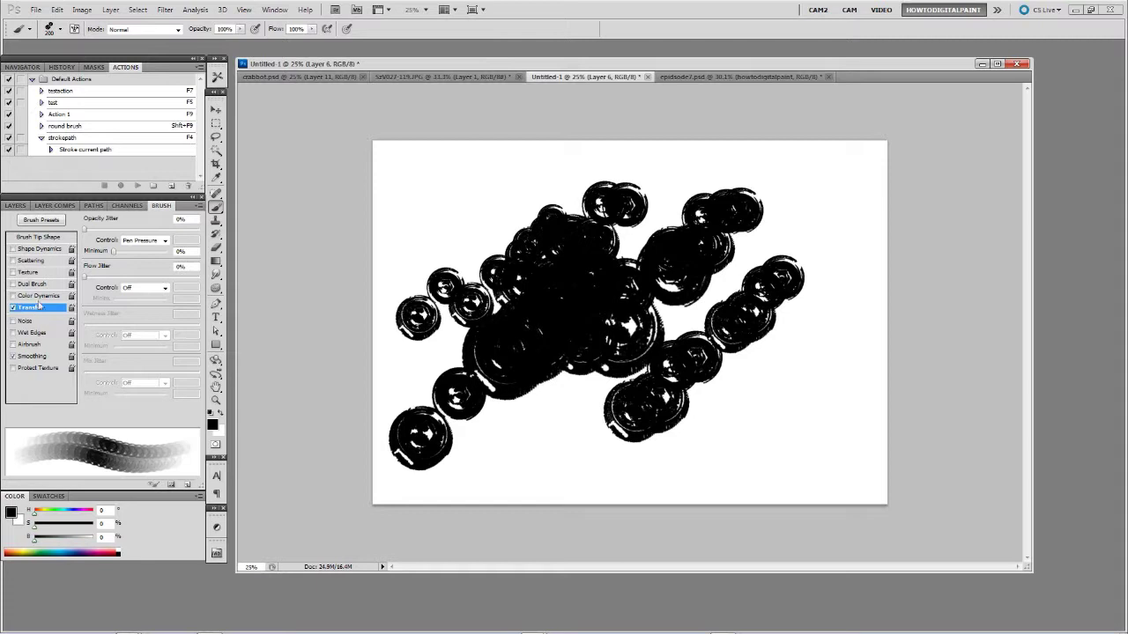
left_click_drag(443, 177, 440, 231)
left_click_drag(498, 178, 445, 280)
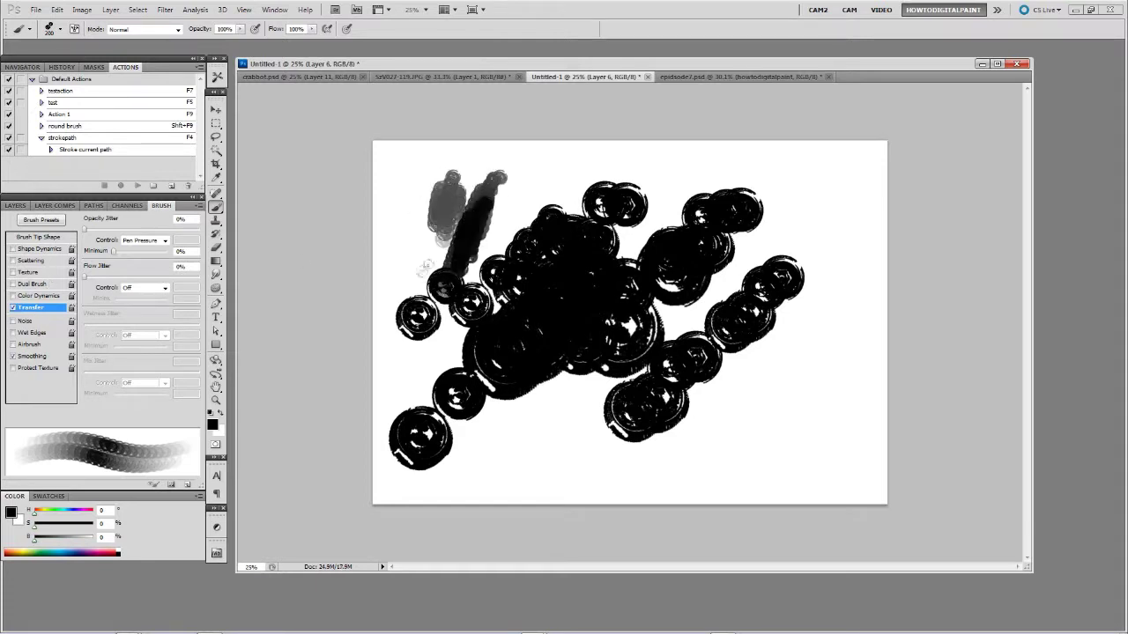
left_click_drag(438, 207, 432, 228)
key("]")
key("]")
left_click_drag(529, 158, 501, 238)
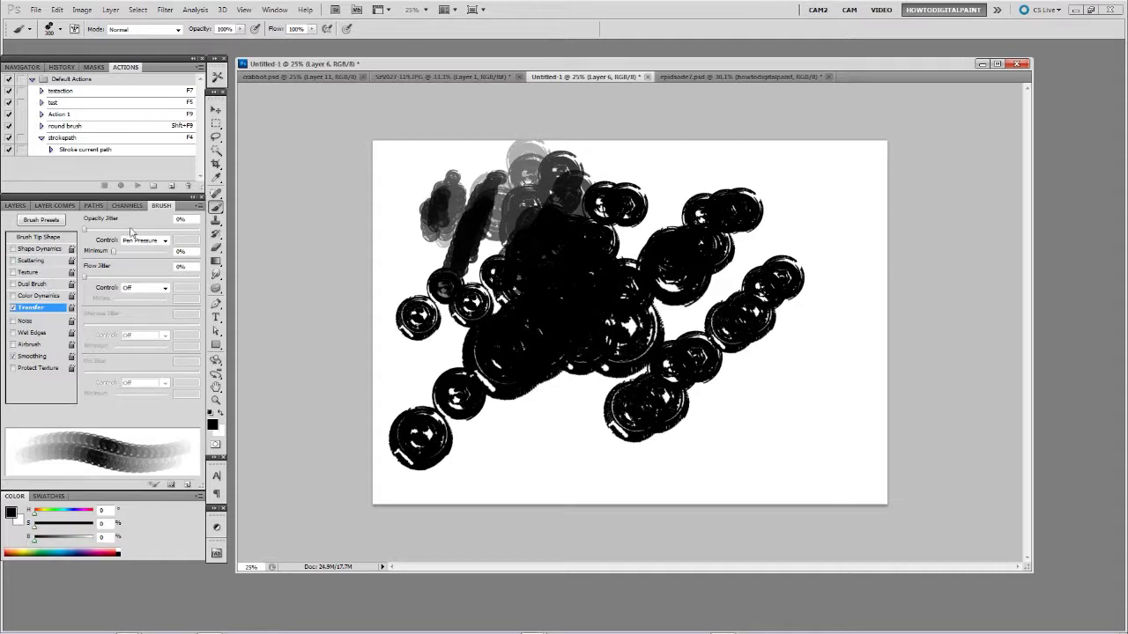
Save the cogs brush with its Transfer setting as a new brush preset, adding "a" to the suggested name
left_click(199, 208)
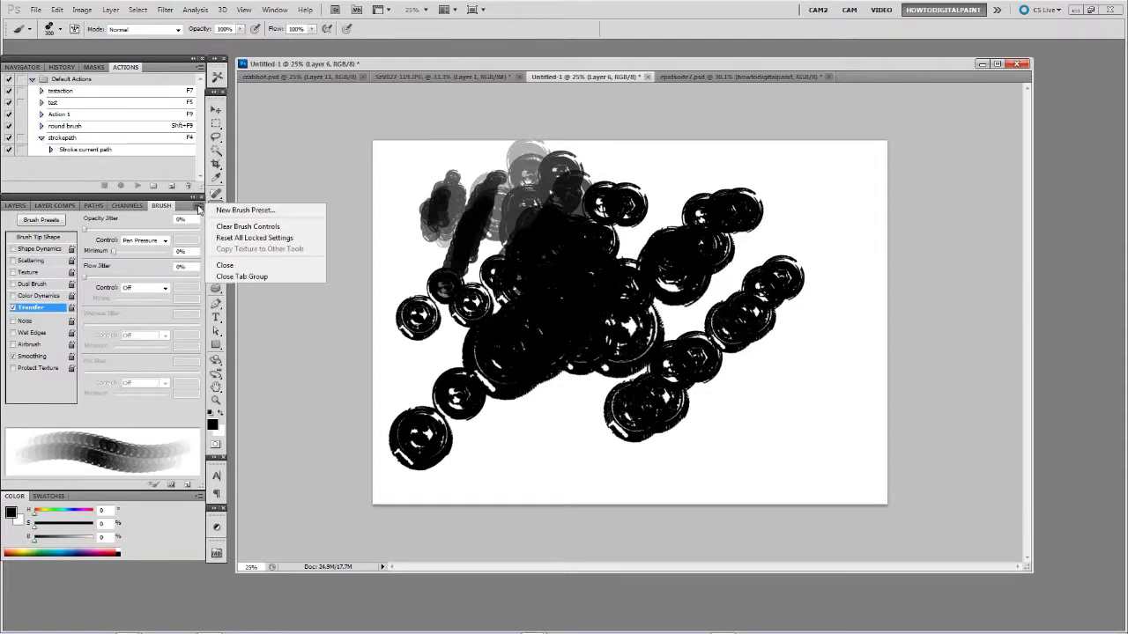
left_click(233, 212)
key("End")
type("a")
left_click(684, 213)
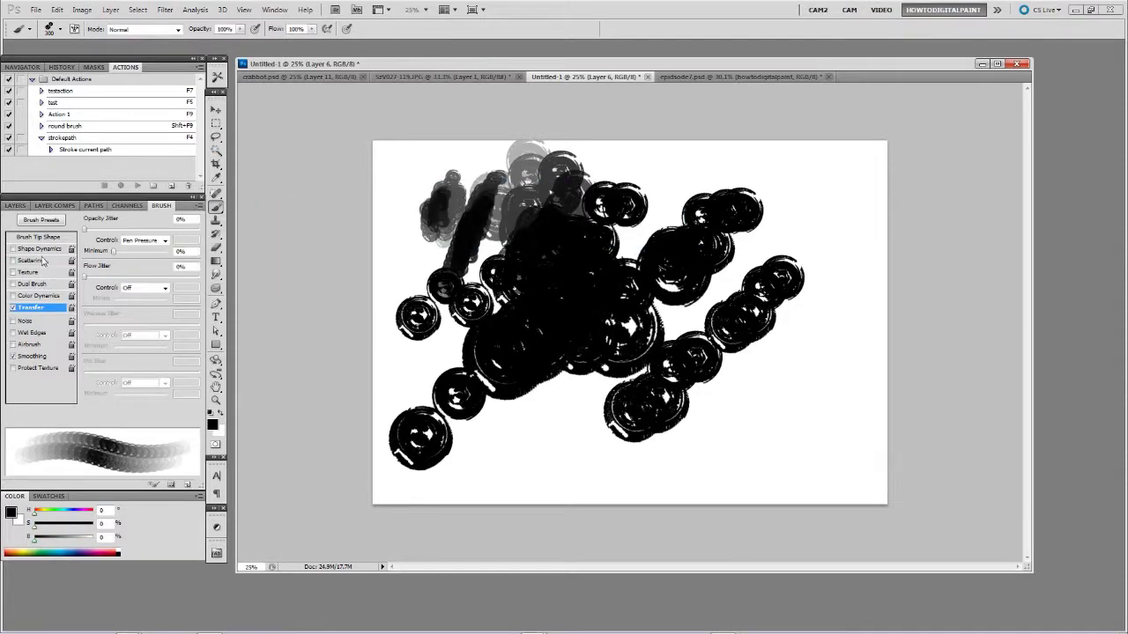
Choose the original 255 px cogs brush preset without the Transfer setting
left_click(60, 29)
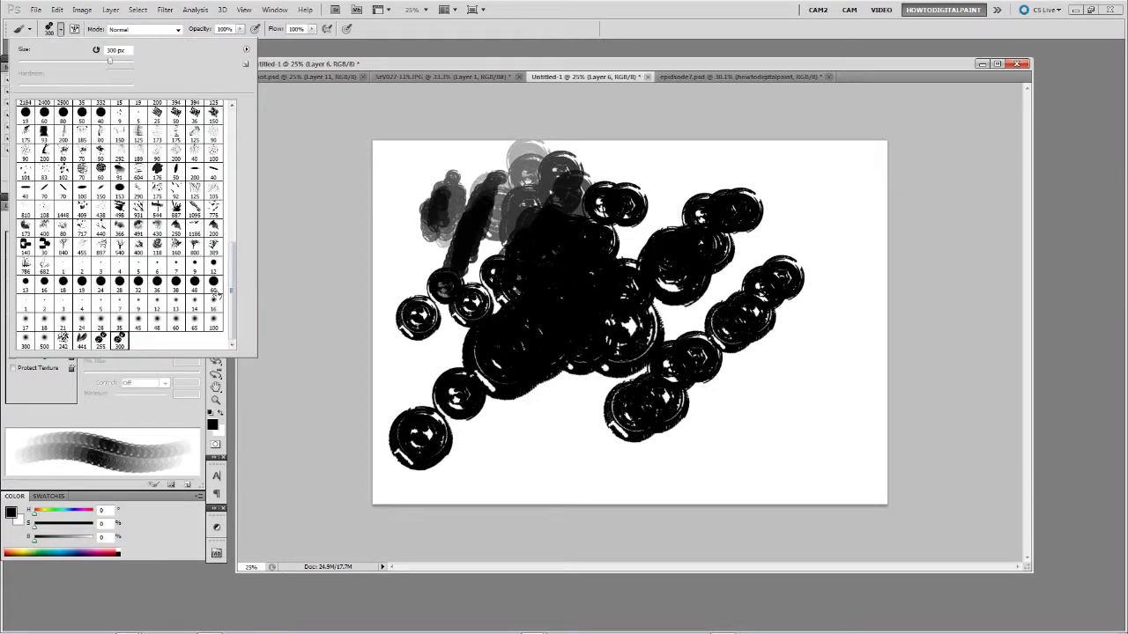
left_click(101, 341)
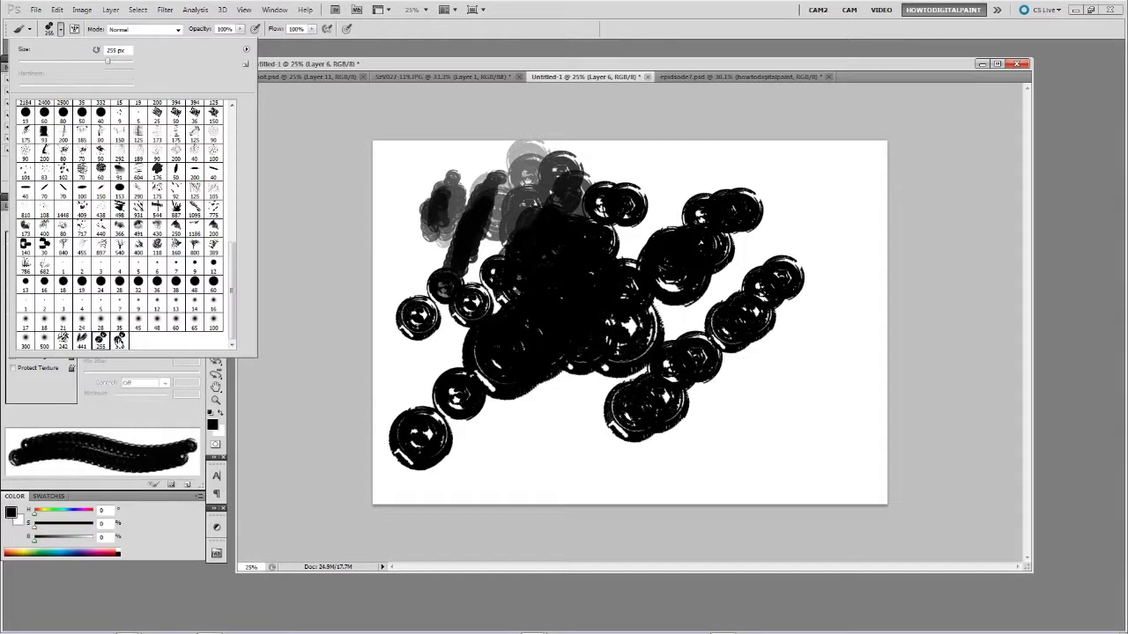
Paint test strokes over the cog cluster with the 300 px Transfer cogs preset and the 441 px brush preset
left_click(118, 342)
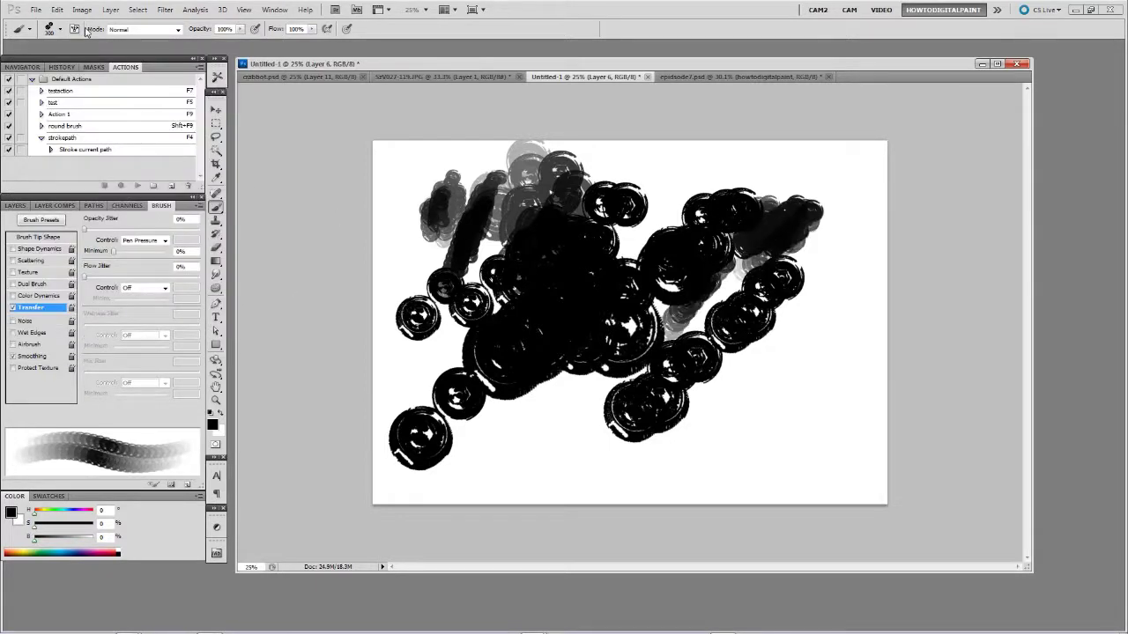
left_click(60, 29)
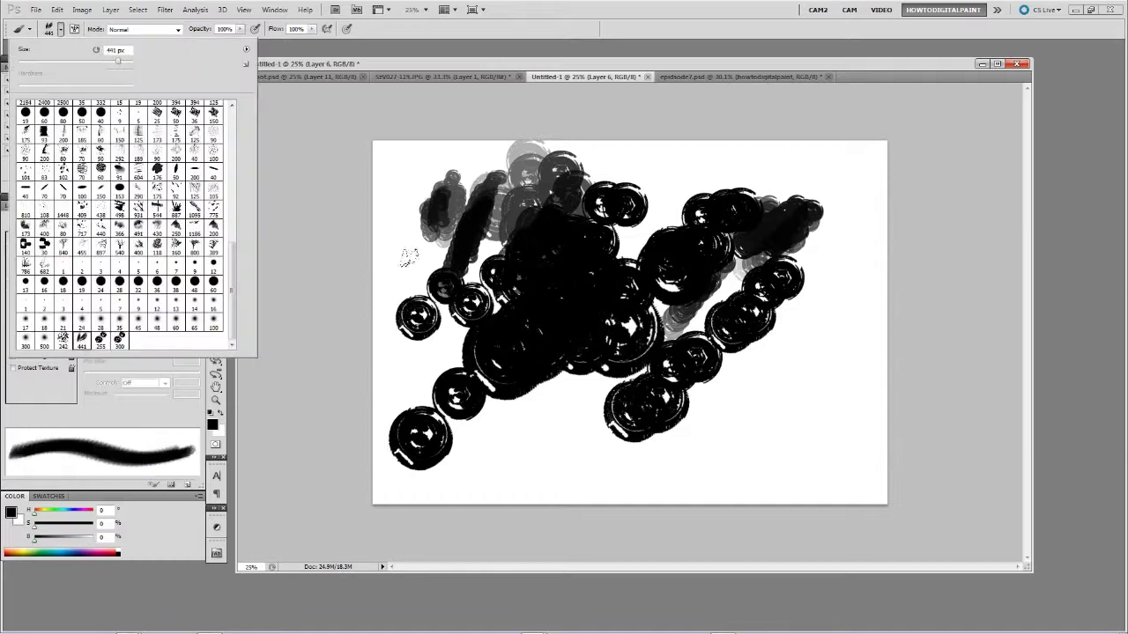
left_click_drag(436, 220, 405, 278)
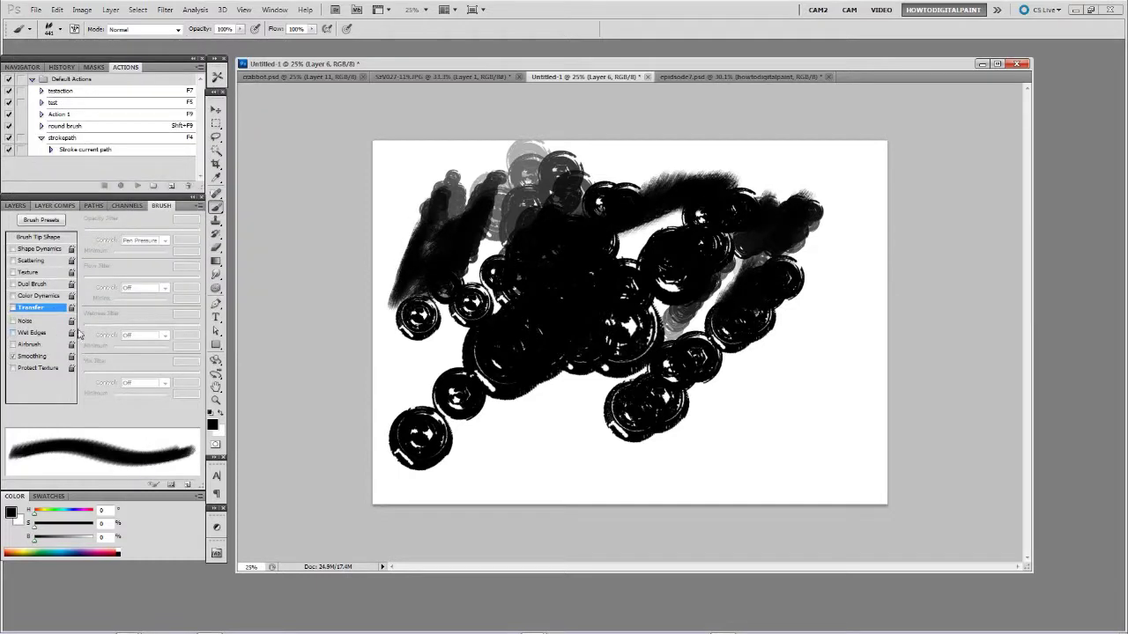
Delete the 255 px cogs preset and the 242 px preset from the brush presets
left_click(59, 29)
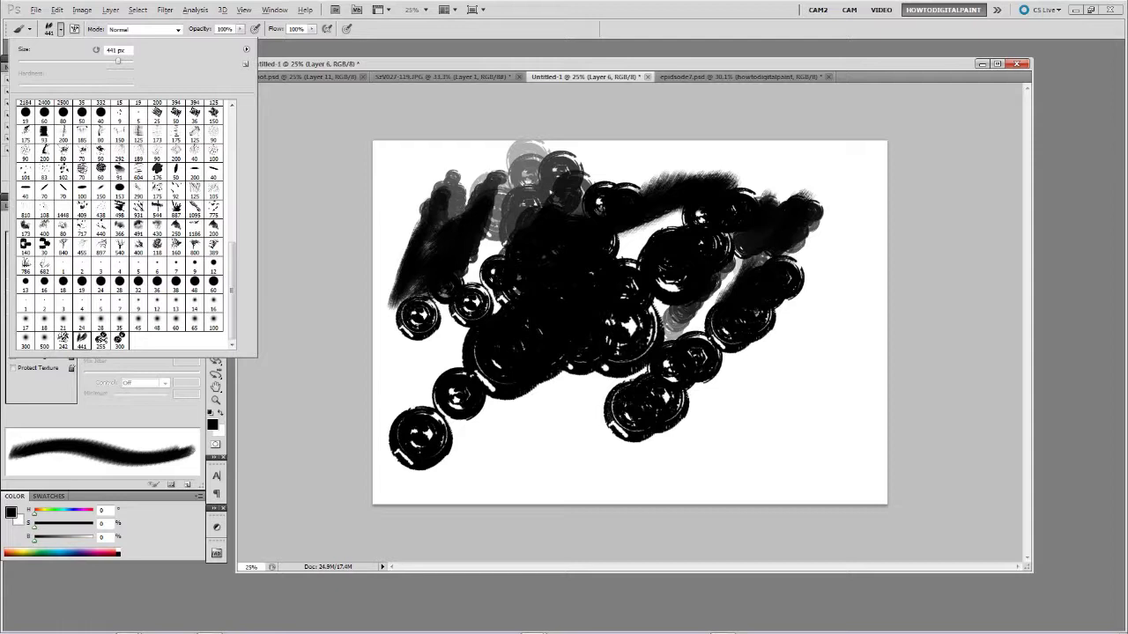
left_click(101, 342, "alt")
left_click(63, 340, "alt")
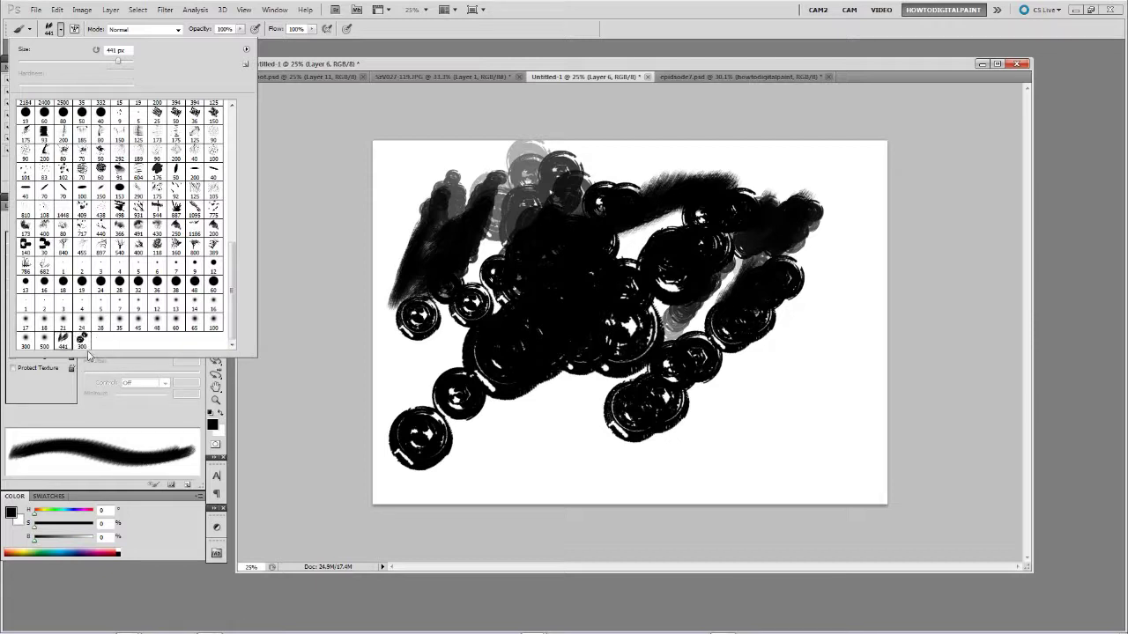
Paint test strokes around the cog cluster with the 300 px cogs preset, both as saved and with Shape Dynamics turned on
left_click(82, 341)
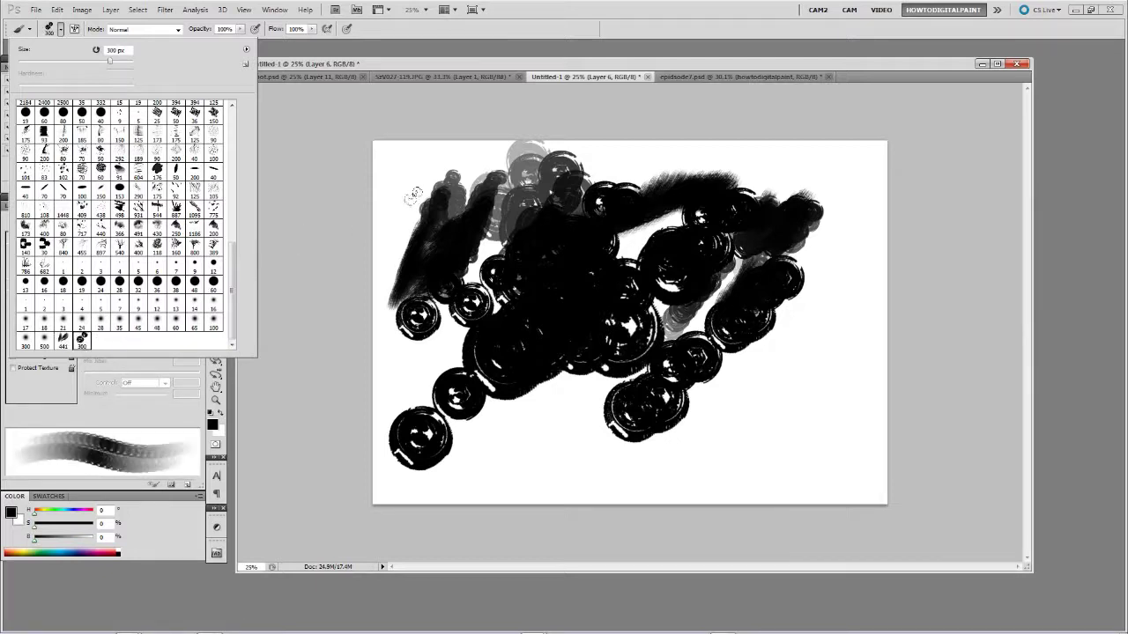
left_click_drag(410, 200, 435, 167)
left_click_drag(797, 377, 753, 432)
left_click_drag(590, 396, 541, 418)
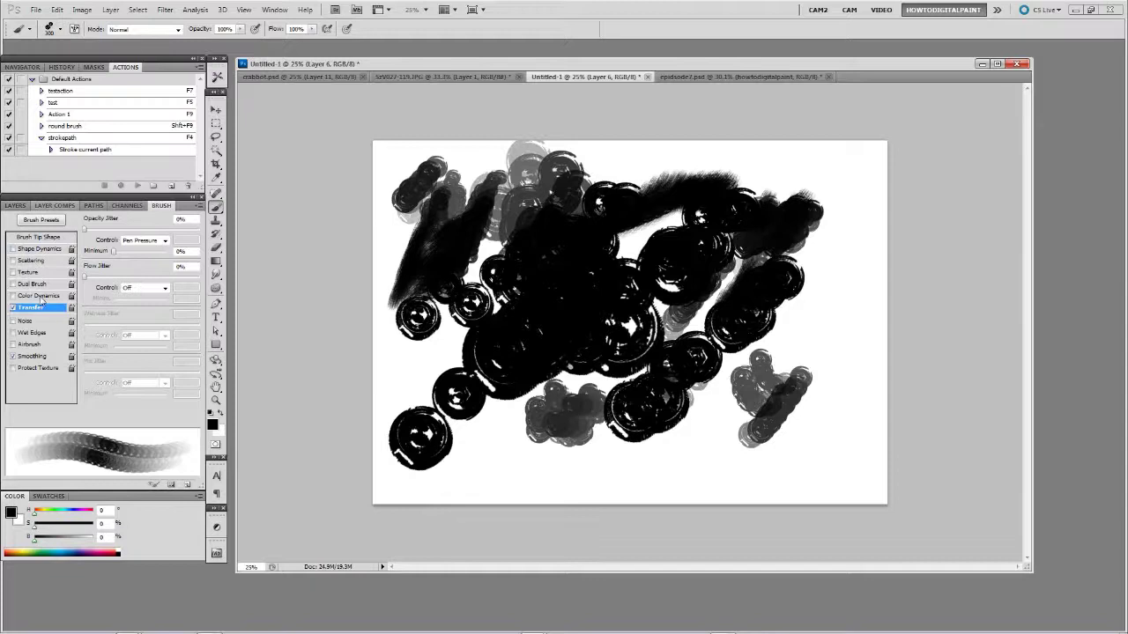
left_click(37, 250)
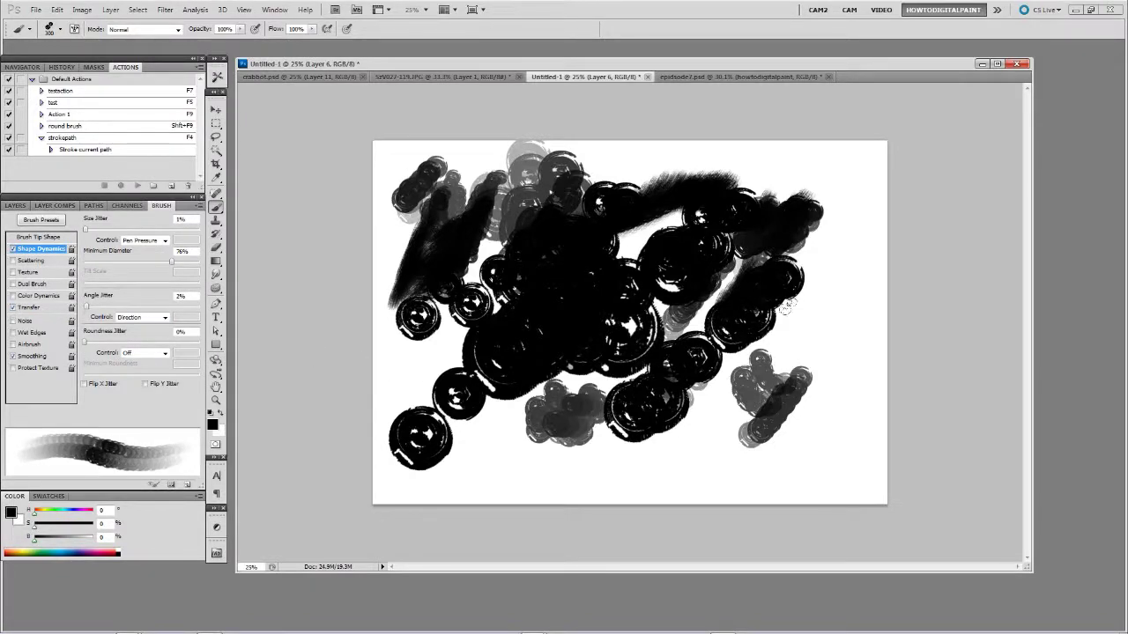
mouse_move(793, 303)
left_mouse_down()
mouse_move(787, 340)
mouse_move(727, 392)
mouse_move(627, 355)
mouse_move(594, 379)
left_mouse_up()
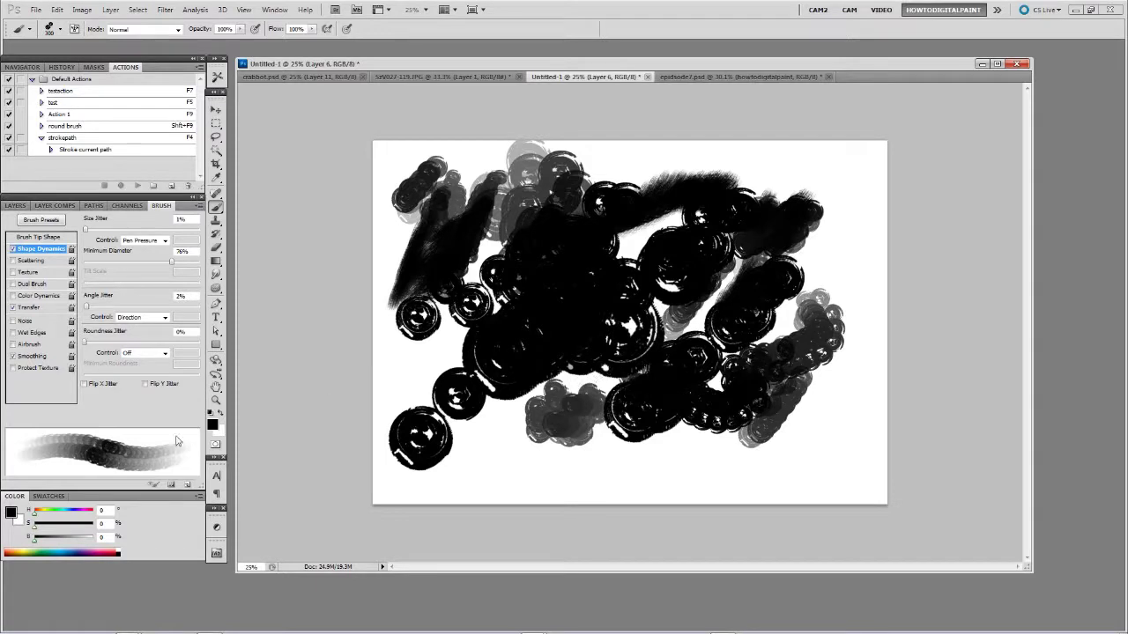
Fill Layer 6 with white and paint long curving black strokes across it with the Shape Dynamics cogs brush
left_click_drag(38, 537, 131, 538)
key("alt+BackSpace")
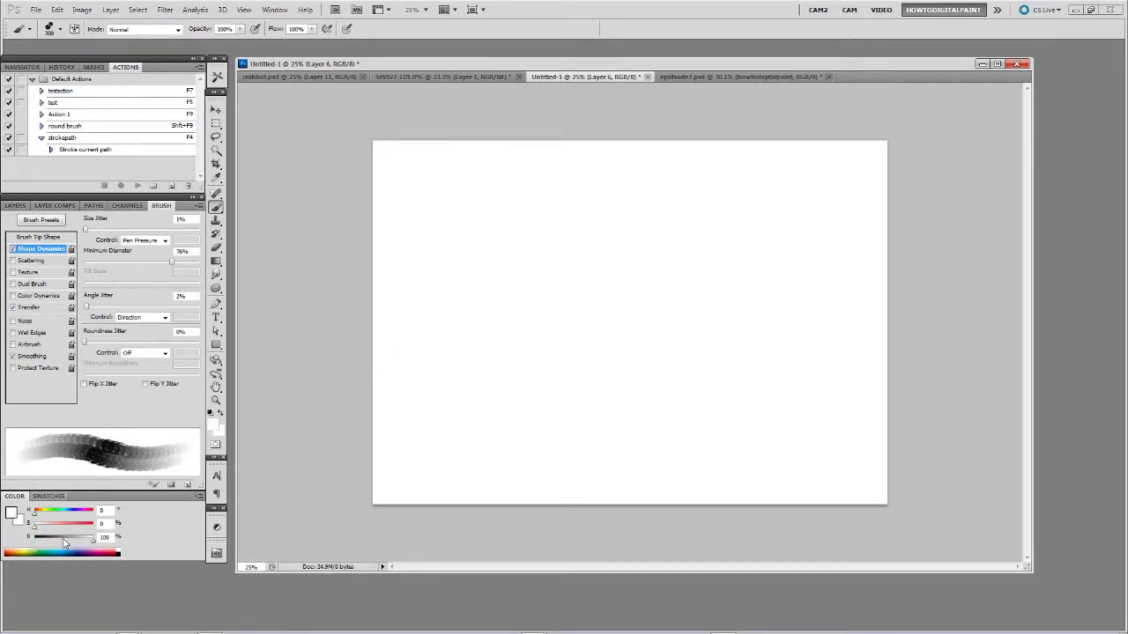
left_click_drag(63, 539, 34, 538)
mouse_move(592, 282)
left_mouse_down()
mouse_move(578, 358)
mouse_move(476, 273)
left_mouse_up()
left_click_drag(533, 183, 473, 290)
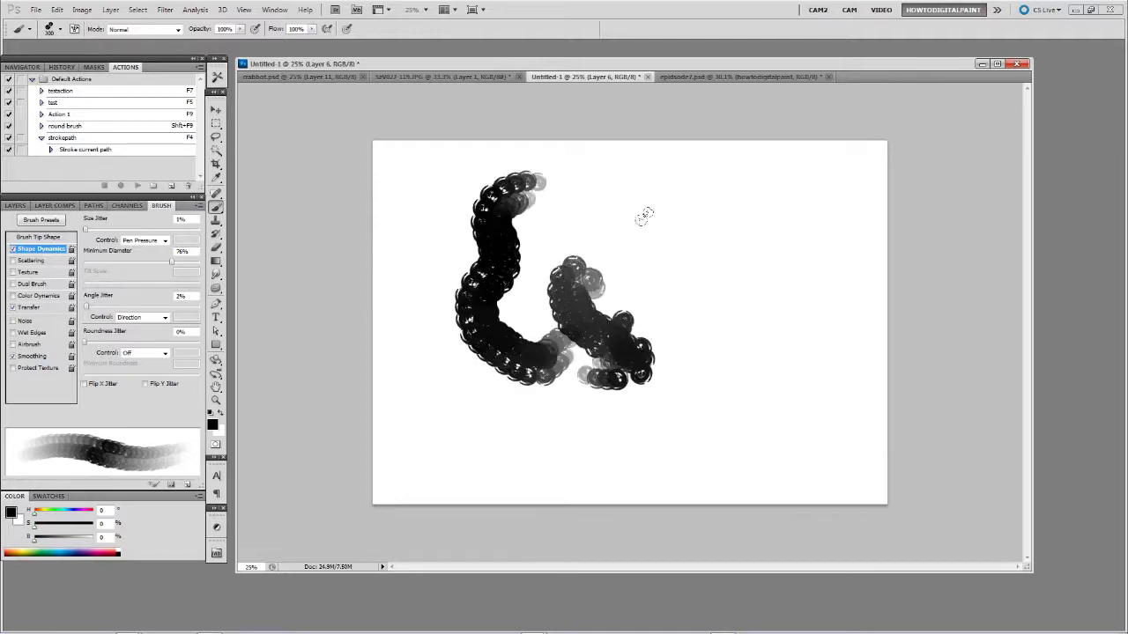
mouse_move(621, 211)
left_mouse_down()
mouse_move(731, 313)
mouse_move(696, 423)
left_mouse_up()
mouse_move(793, 275)
left_mouse_down()
mouse_move(815, 289)
mouse_move(476, 422)
mouse_move(436, 190)
left_mouse_up()
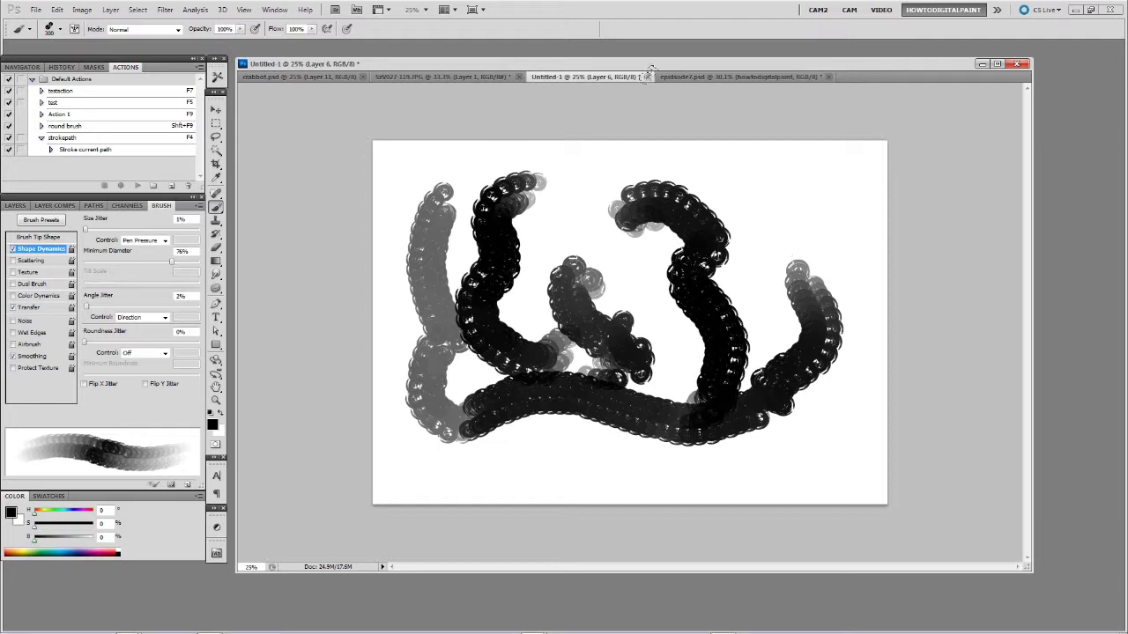
Switch to the crabbot.psd document and apply its silo layer comp, which holds the black silhouette
left_click(450, 77)
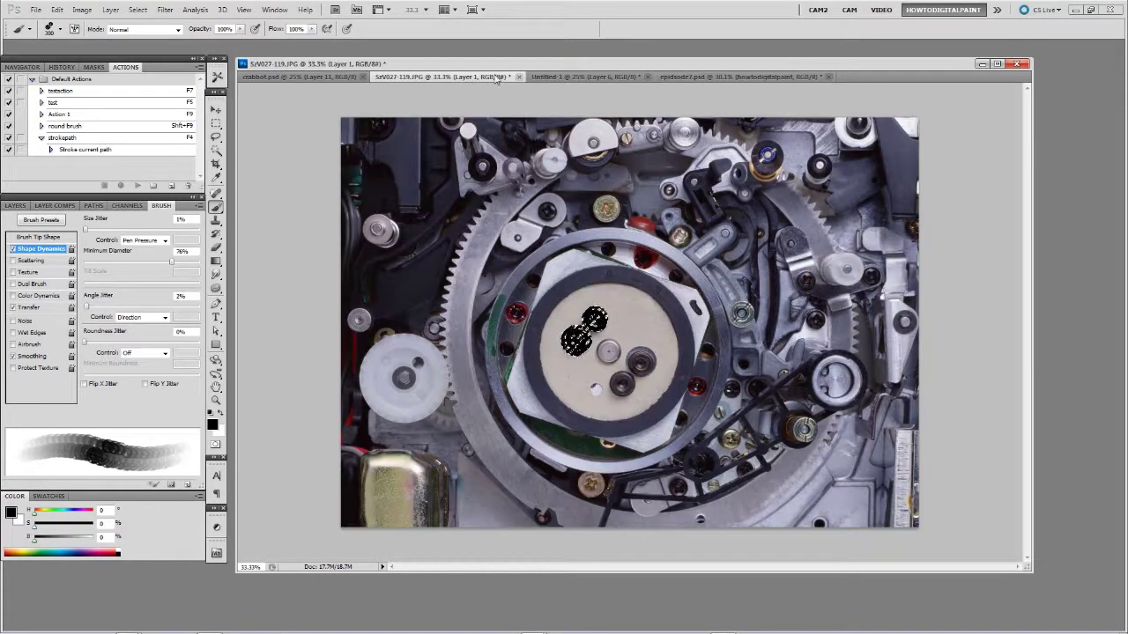
left_click(584, 76)
left_click(692, 77)
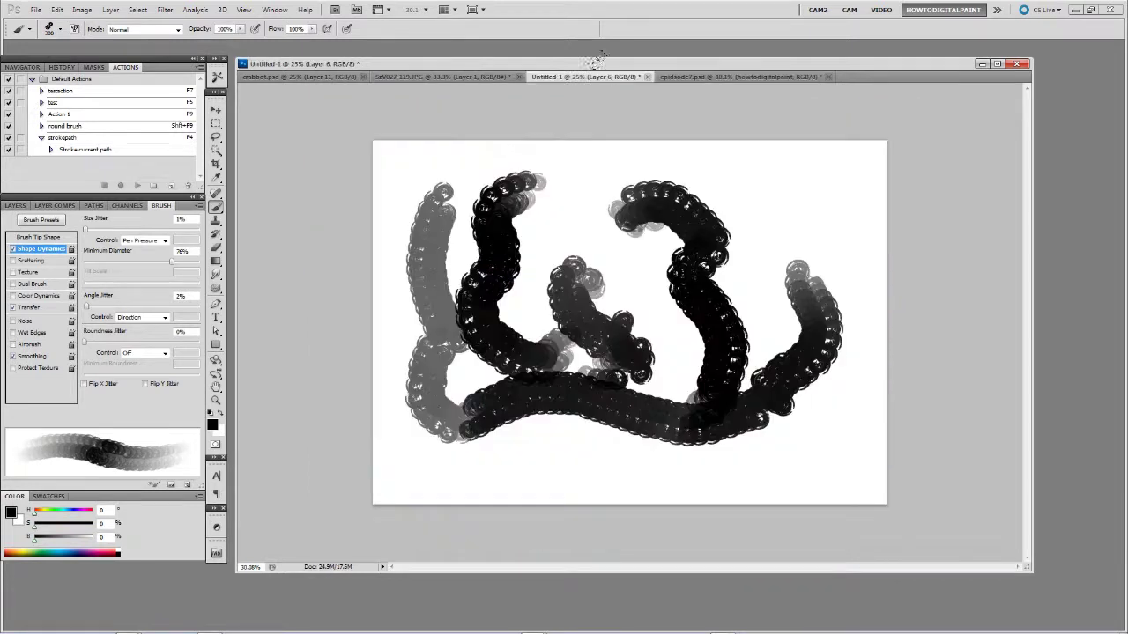
left_click(616, 78)
left_click(300, 76)
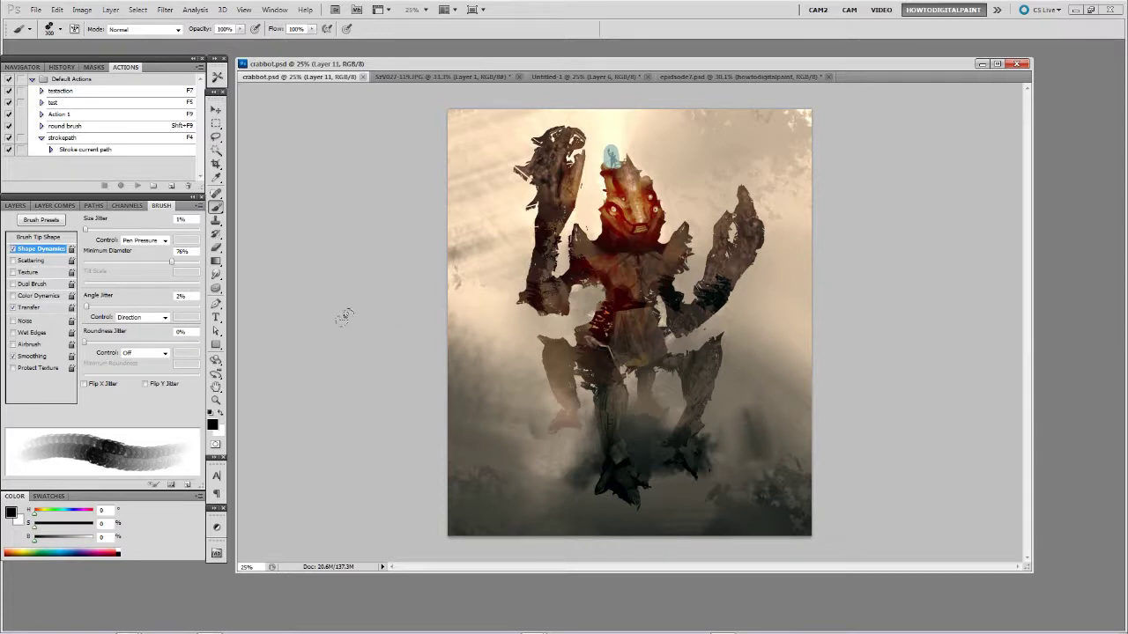
left_click(58, 206)
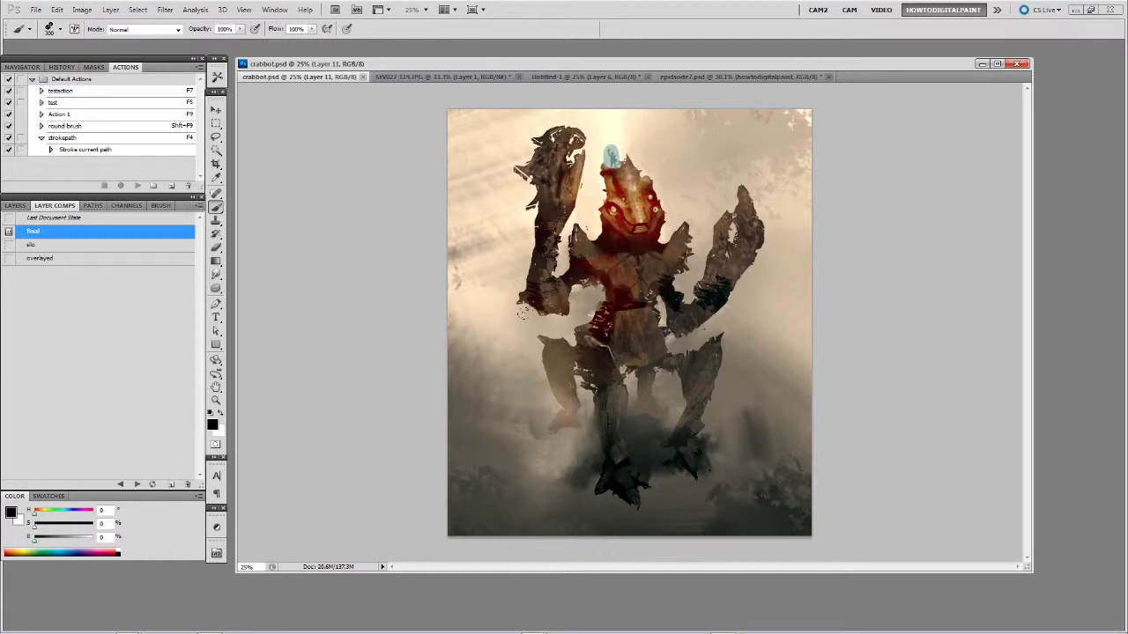
left_click(9, 248)
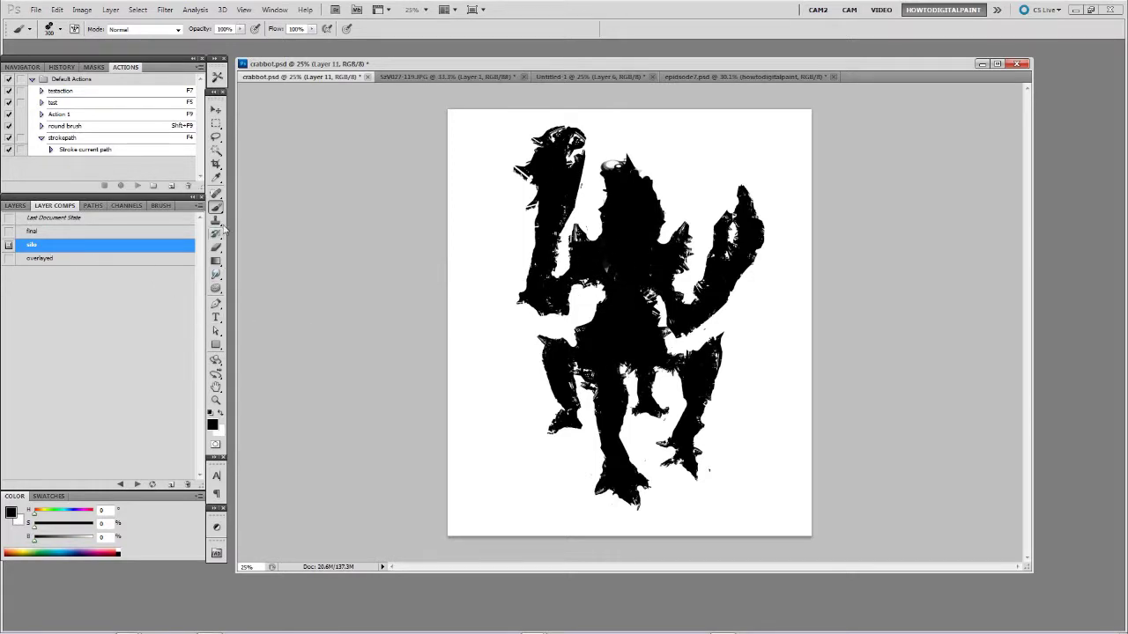
Add a new layer above Layer 11 in crabbot.psd and choose the tech 3 brush tool preset
left_click(16, 205)
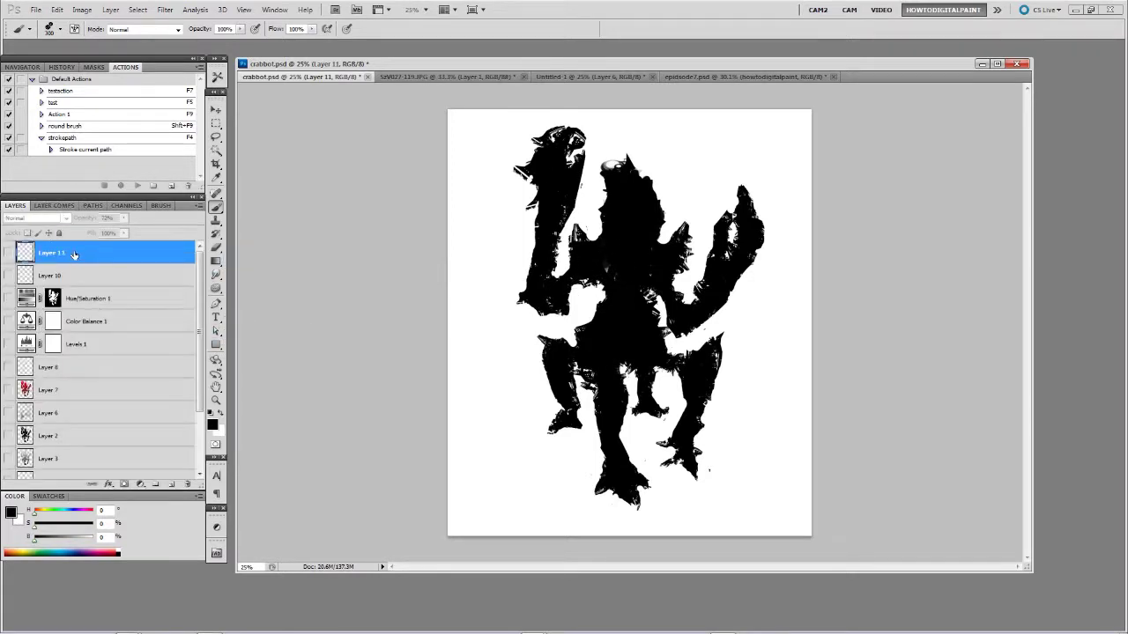
left_click(171, 484)
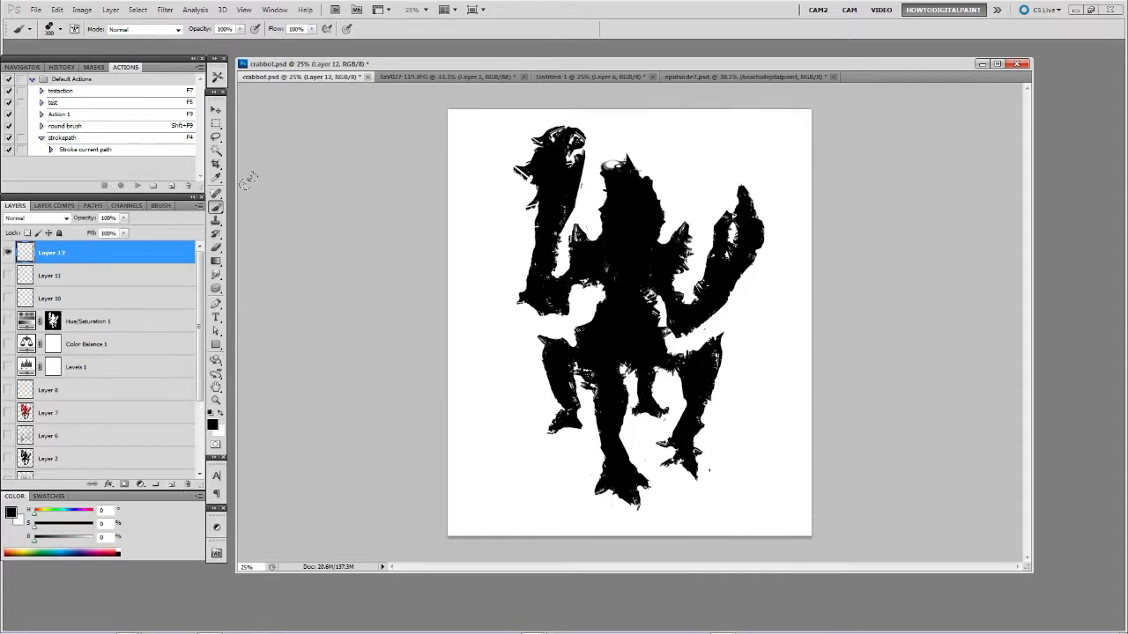
left_click(217, 77)
left_click_drag(347, 176, 345, 486)
left_click(277, 453)
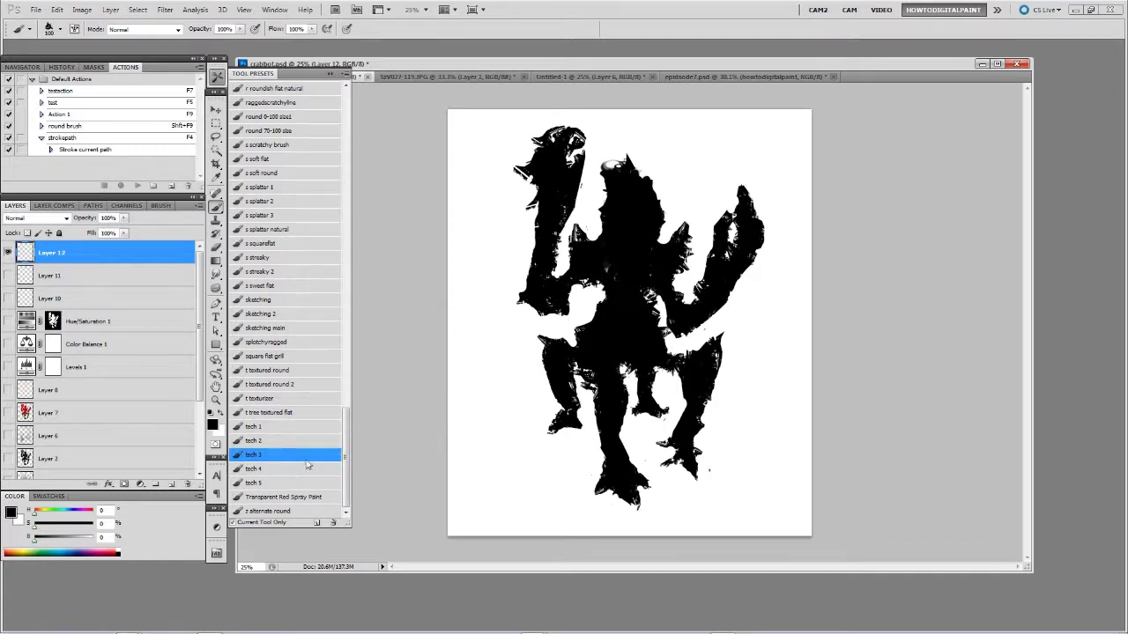
left_click(72, 501)
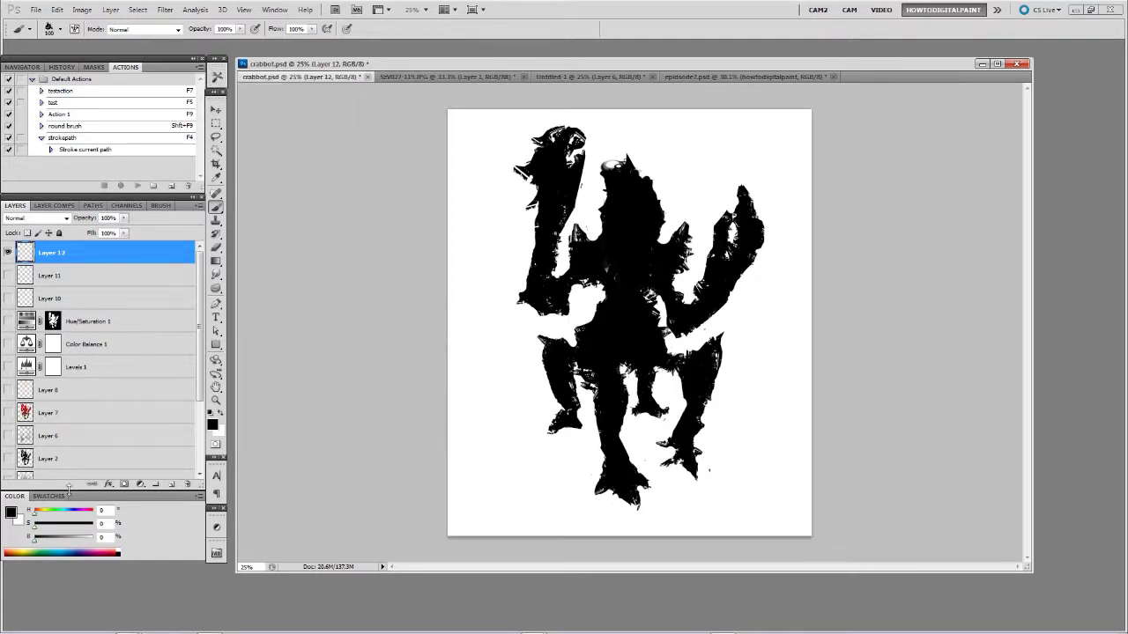
Set the tech 3 brush size to 300 px and paint a jagged black upright shape beside the silhouette's legs
key("bracketright")
key("bracketright")
mouse_move(482, 341)
left_mouse_down()
mouse_move(479, 391)
mouse_move(464, 344)
mouse_move(472, 295)
mouse_move(476, 335)
left_mouse_up()
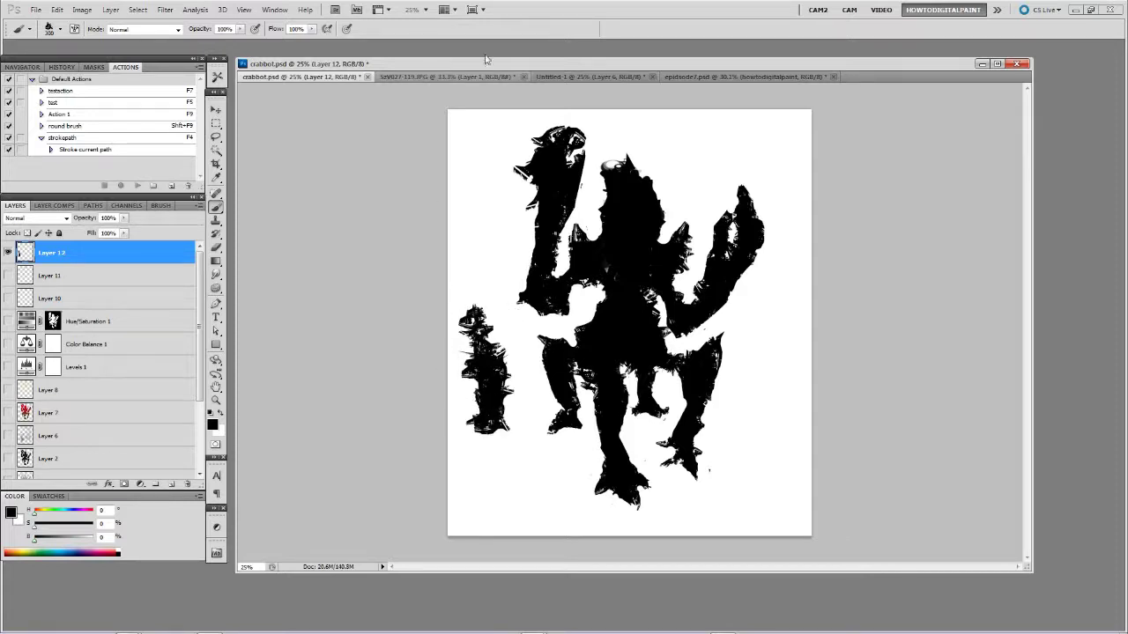
Return to the Untitled-1 document, delete its painted Layer 6 and add a new empty layer
left_click(582, 77)
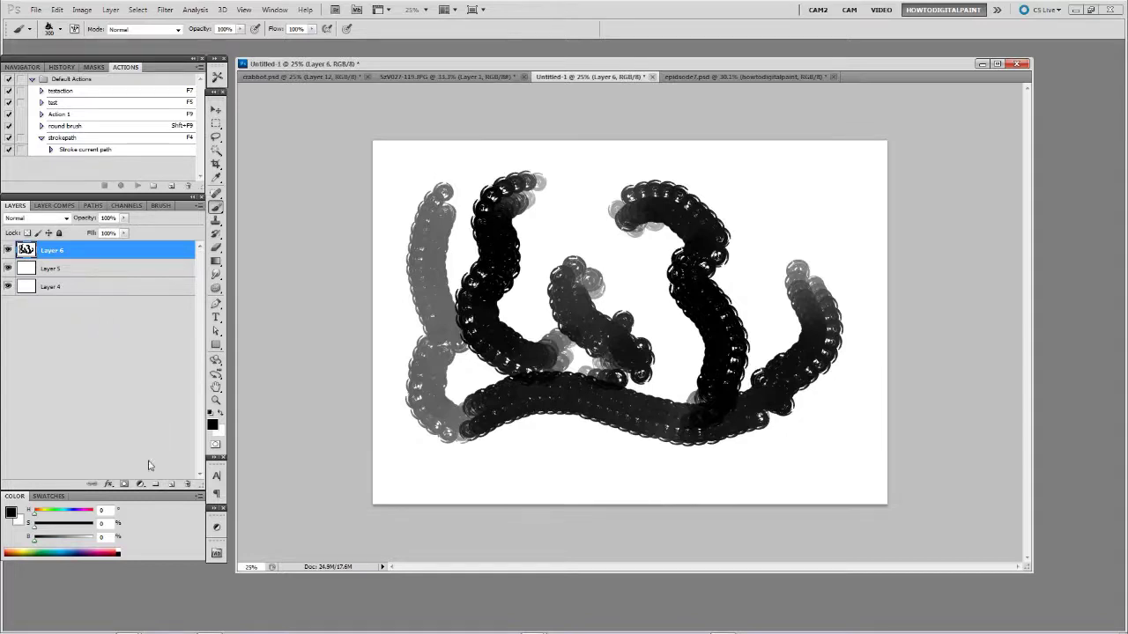
left_click(186, 485)
left_click(171, 485)
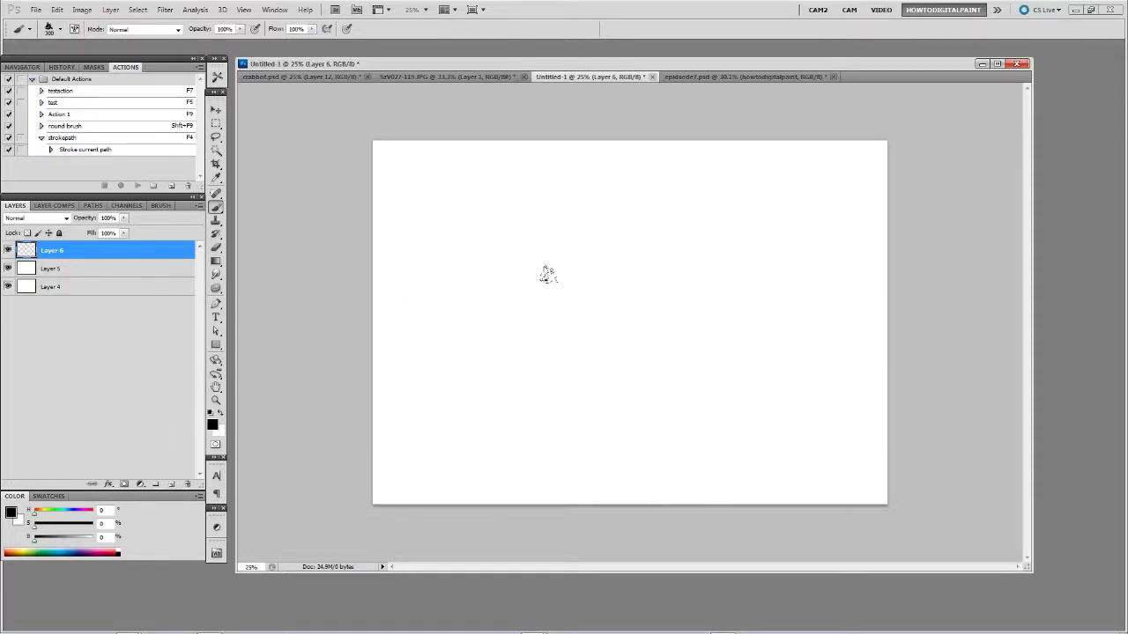
Paint a jagged black mass in the middle of the canvas with the tech 3 brush and erase its upper and right edges
mouse_move(547, 247)
left_mouse_down()
mouse_move(568, 265)
mouse_move(582, 207)
mouse_move(548, 221)
mouse_move(511, 359)
mouse_move(529, 247)
mouse_move(498, 388)
mouse_move(616, 387)
mouse_move(555, 387)
mouse_move(574, 189)
mouse_move(604, 265)
mouse_move(656, 194)
mouse_move(604, 227)
left_mouse_up()
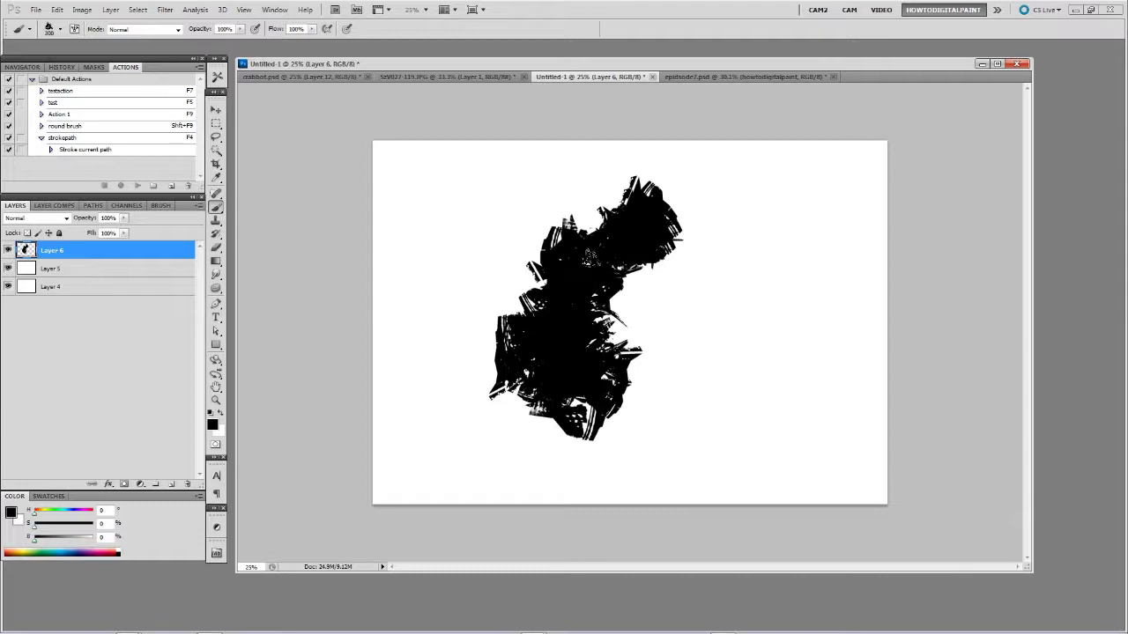
mouse_move(589, 283)
left_mouse_down()
mouse_move(592, 252)
mouse_move(604, 253)
mouse_move(610, 234)
mouse_move(572, 291)
mouse_move(596, 299)
mouse_move(652, 265)
left_mouse_up()
key("e")
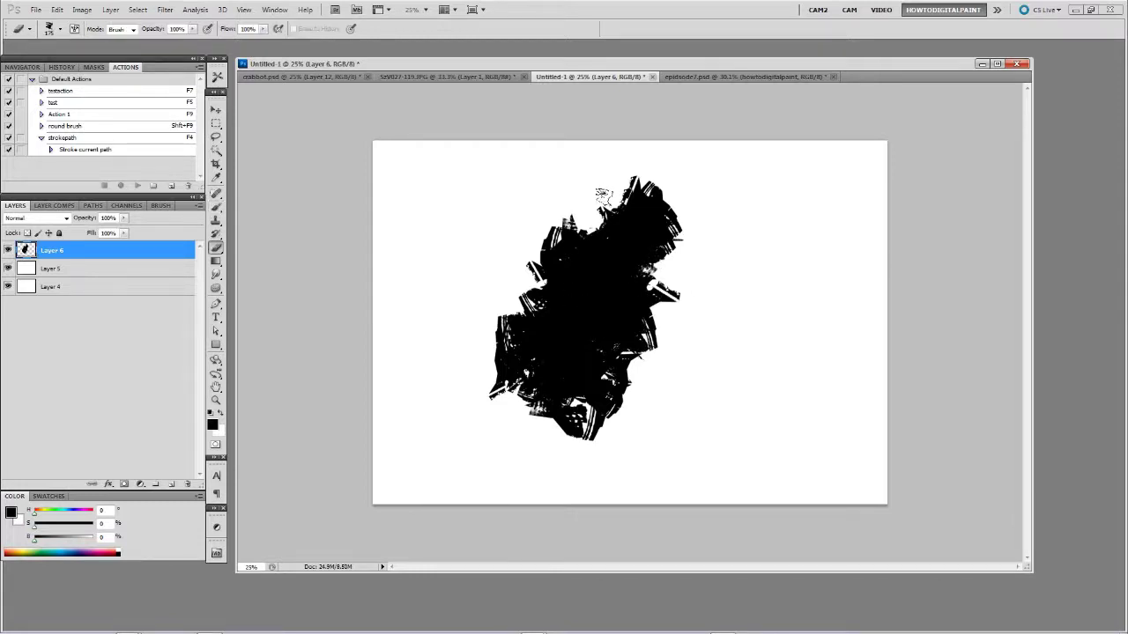
mouse_move(597, 187)
left_mouse_down()
mouse_move(529, 229)
mouse_move(608, 183)
mouse_move(606, 152)
mouse_move(648, 176)
mouse_move(666, 220)
mouse_move(643, 351)
left_mouse_up()
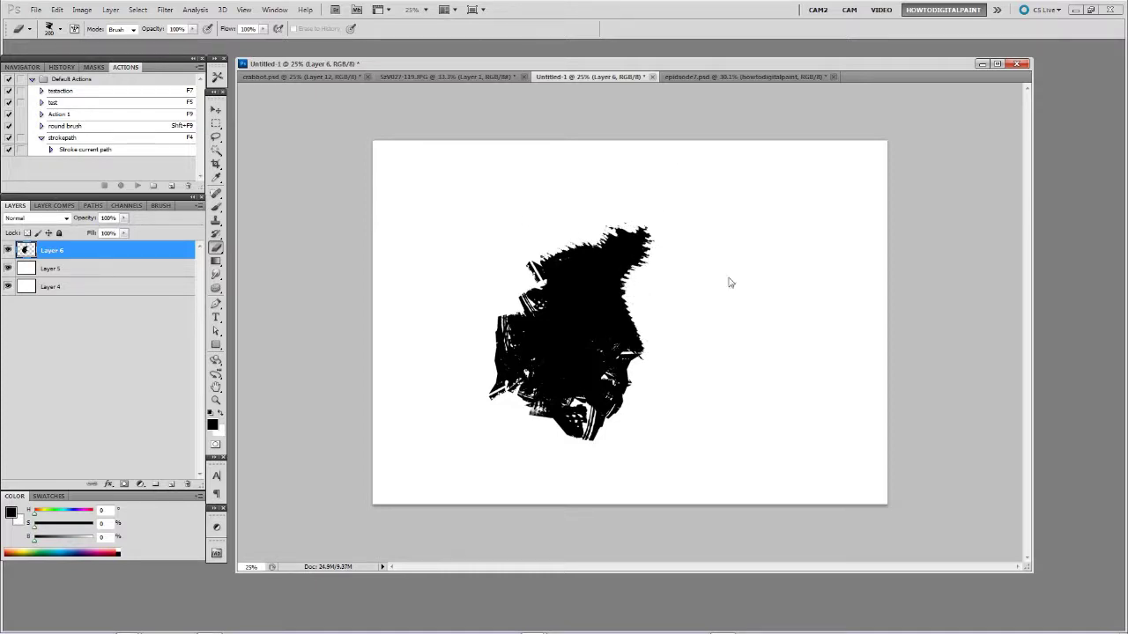
Paint the black mass wider, adding three downward legs and a long barrel extending to the left of the body
key("b")
mouse_move(589, 264)
left_mouse_down()
mouse_move(653, 266)
mouse_move(608, 257)
mouse_move(614, 308)
left_mouse_up()
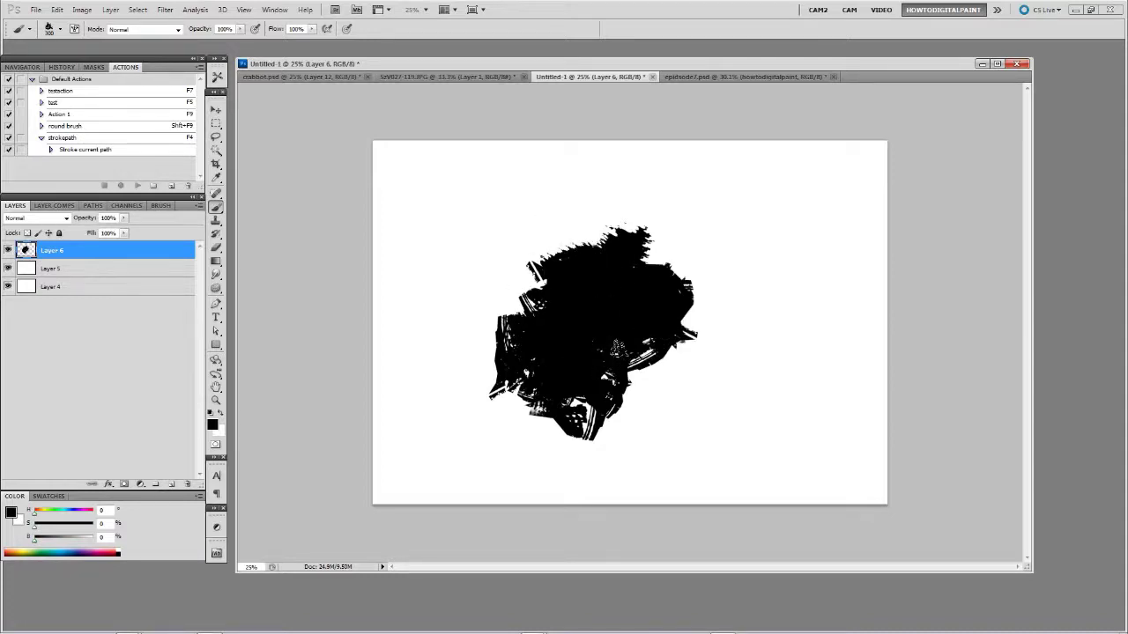
mouse_move(615, 357)
left_mouse_down()
mouse_move(635, 324)
mouse_move(754, 342)
left_mouse_up()
mouse_move(670, 357)
left_mouse_down()
mouse_move(724, 373)
mouse_move(715, 421)
left_mouse_up()
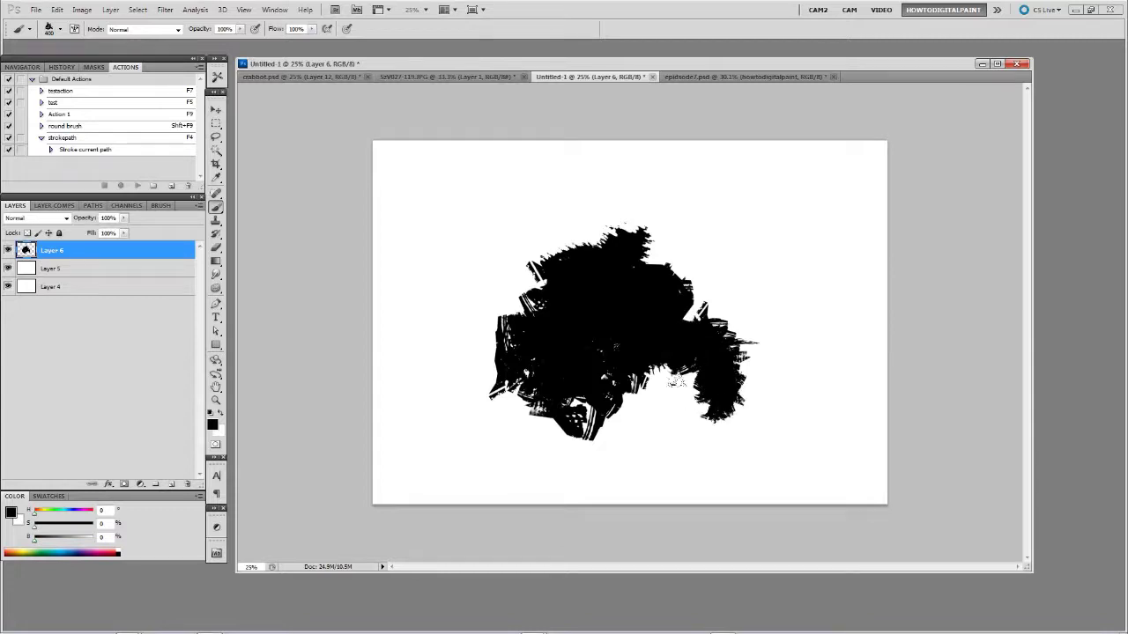
mouse_move(573, 375)
left_mouse_down()
mouse_move(626, 436)
mouse_move(613, 400)
mouse_move(599, 467)
left_mouse_up()
mouse_move(529, 392)
left_mouse_down()
mouse_move(482, 352)
mouse_move(456, 361)
mouse_move(451, 430)
left_mouse_up()
mouse_move(594, 267)
left_mouse_down()
mouse_move(447, 254)
mouse_move(397, 236)
mouse_move(542, 249)
mouse_move(544, 232)
mouse_move(590, 224)
mouse_move(627, 295)
mouse_move(662, 283)
left_mouse_up()
Erase along the body's top and right side for a clean turret outline, and thin the barrel with a smaller eraser
key("e")
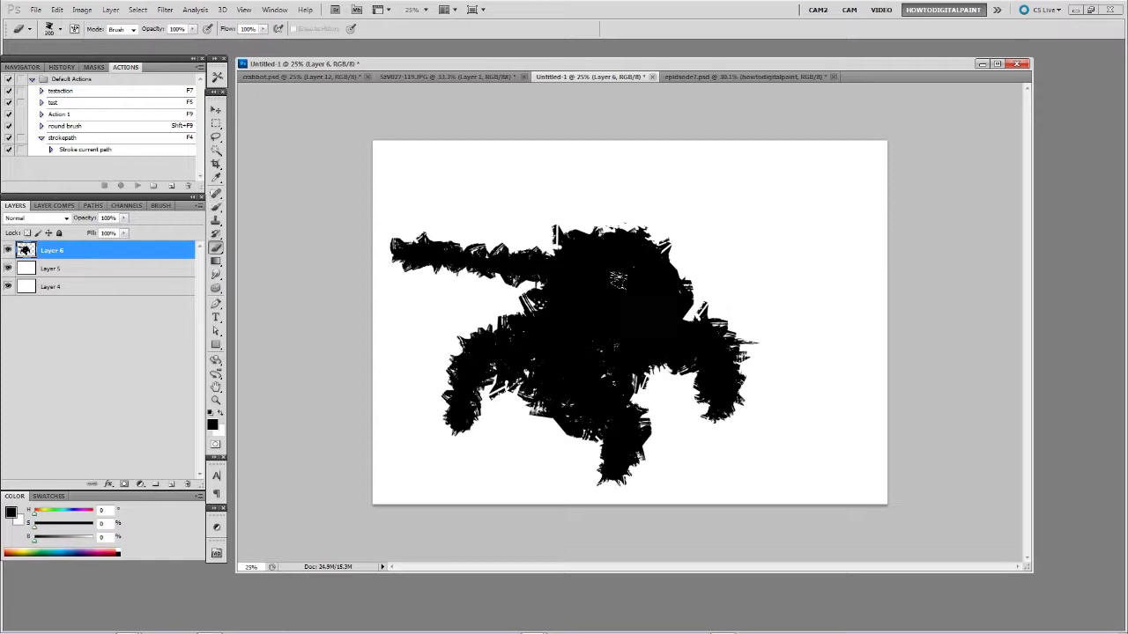
mouse_move(539, 217)
left_mouse_down()
mouse_move(650, 221)
mouse_move(678, 251)
mouse_move(680, 300)
left_mouse_up()
key("bracketleft")
key("bracketleft")
key("bracketleft")
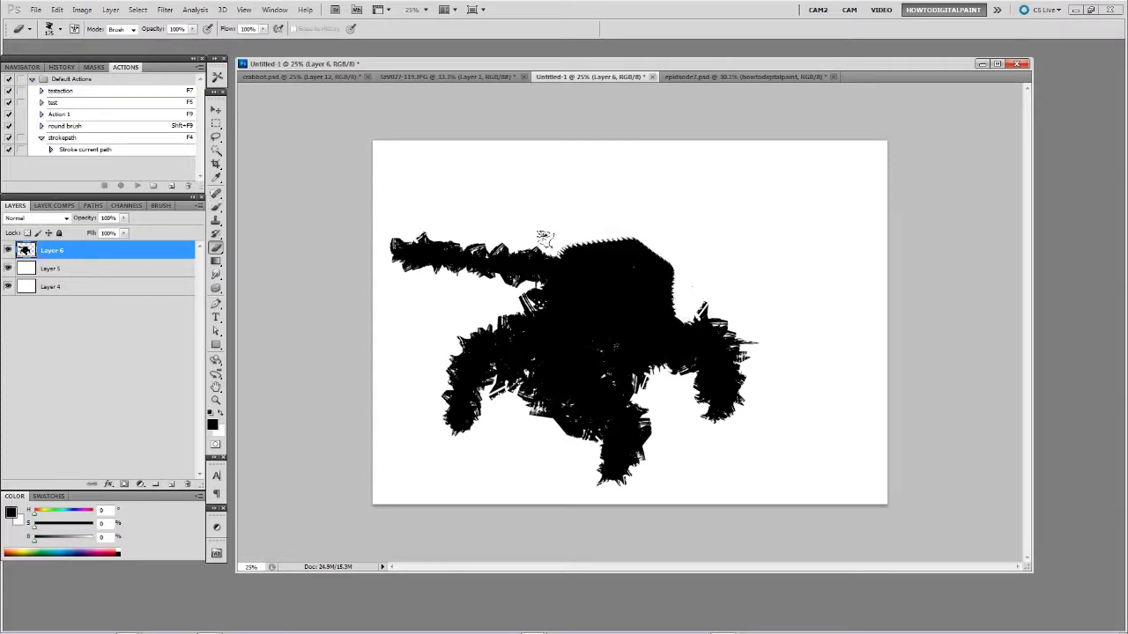
left_click_drag(545, 240, 399, 232)
mouse_move(456, 271)
left_mouse_down()
mouse_move(418, 272)
mouse_move(534, 287)
left_mouse_up()
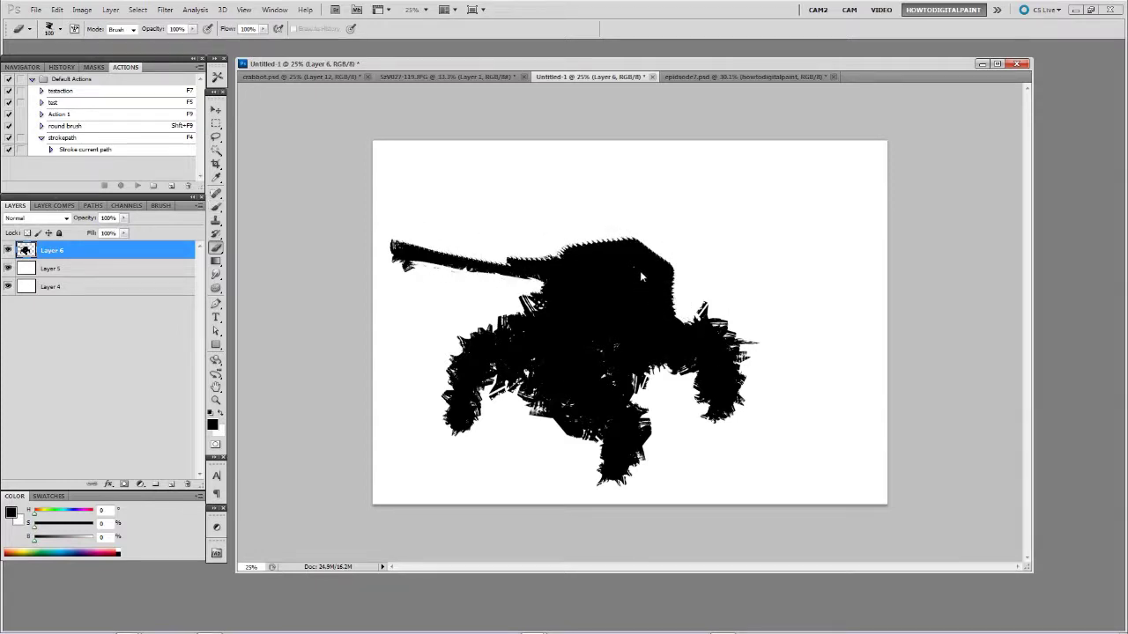
Paint rough detail along the barrel's upper edge and erase the excess above and below the barrel
key("b")
left_click_drag(421, 244, 583, 264)
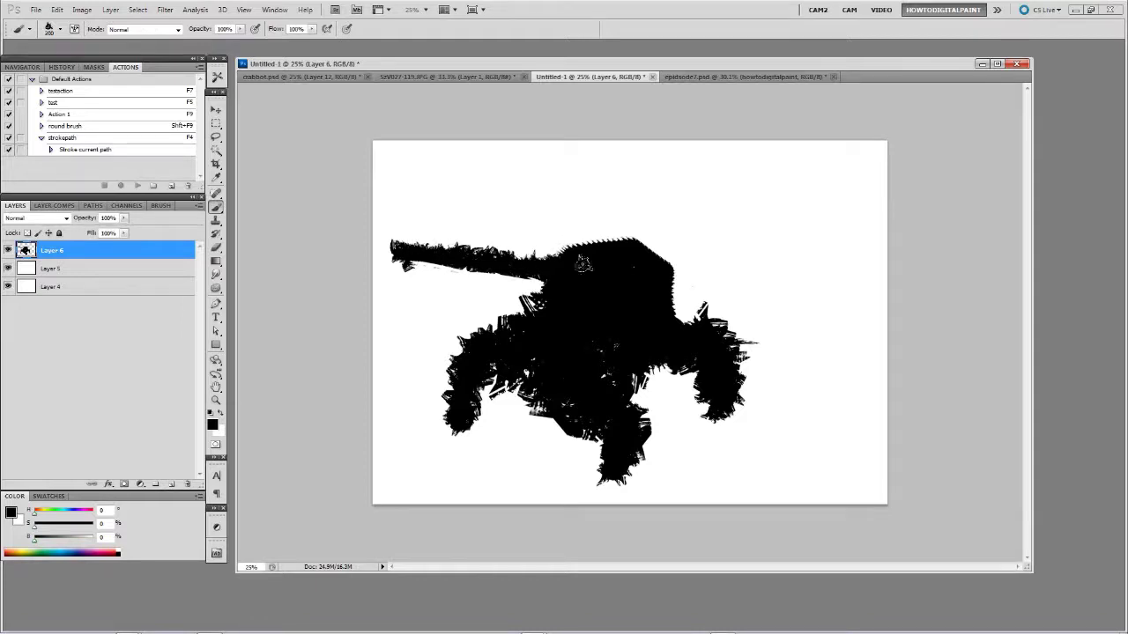
key("e")
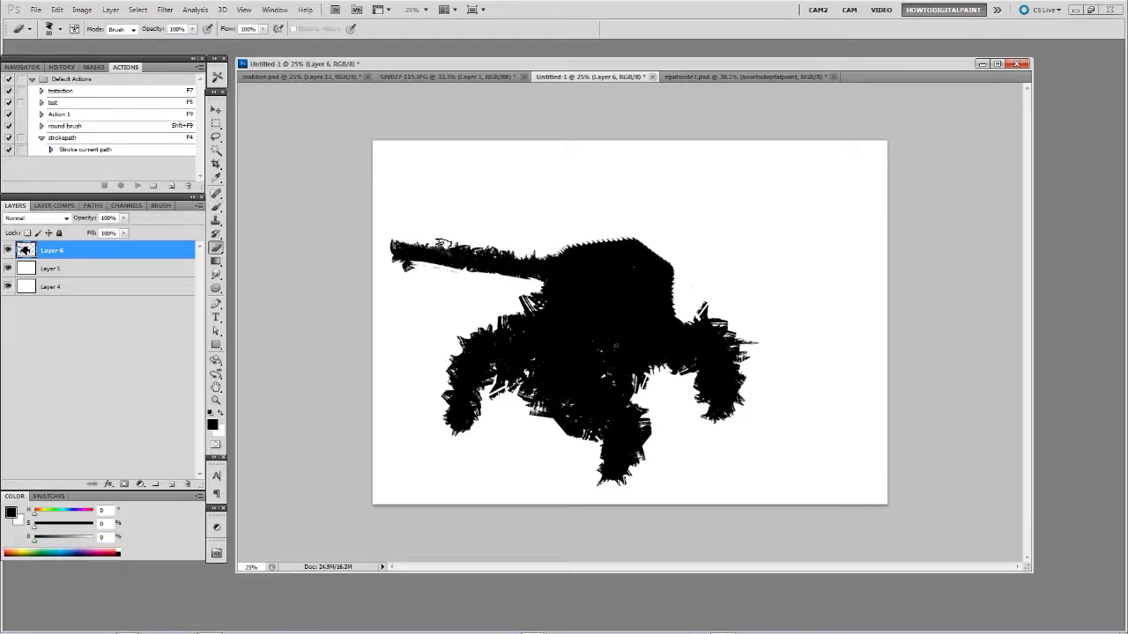
left_click_drag(436, 243, 549, 261)
left_click_drag(404, 266, 412, 270)
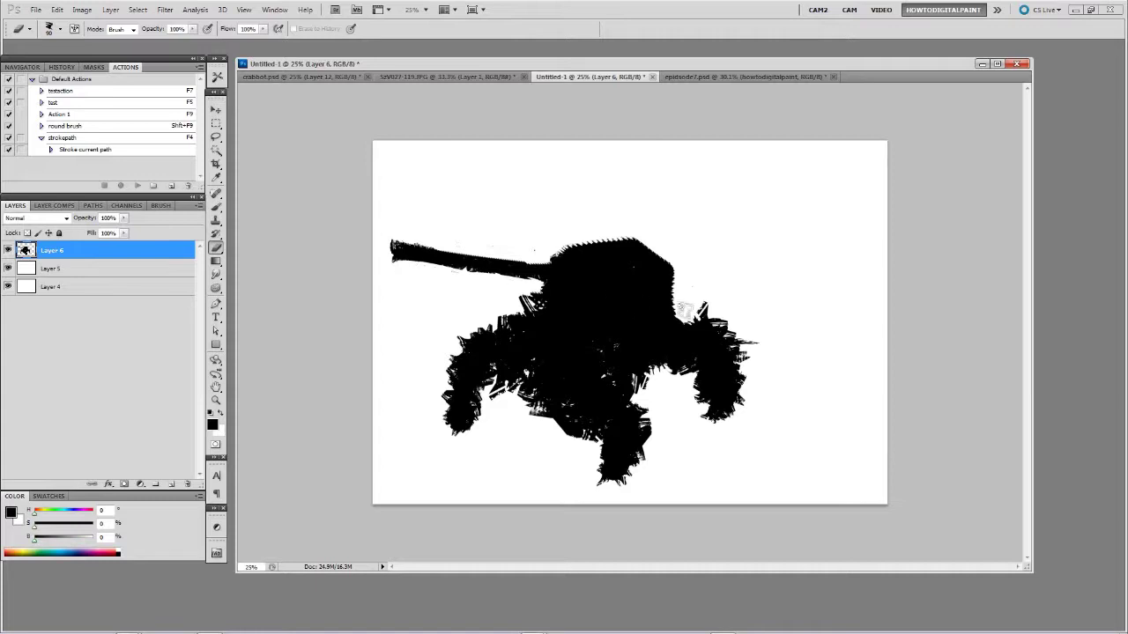
Erase the ragged edges of the three legs and the body's underside to give the silhouette slimmer, cleaner legs
mouse_move(726, 326)
left_mouse_down()
mouse_move(747, 343)
mouse_move(735, 378)
left_mouse_up()
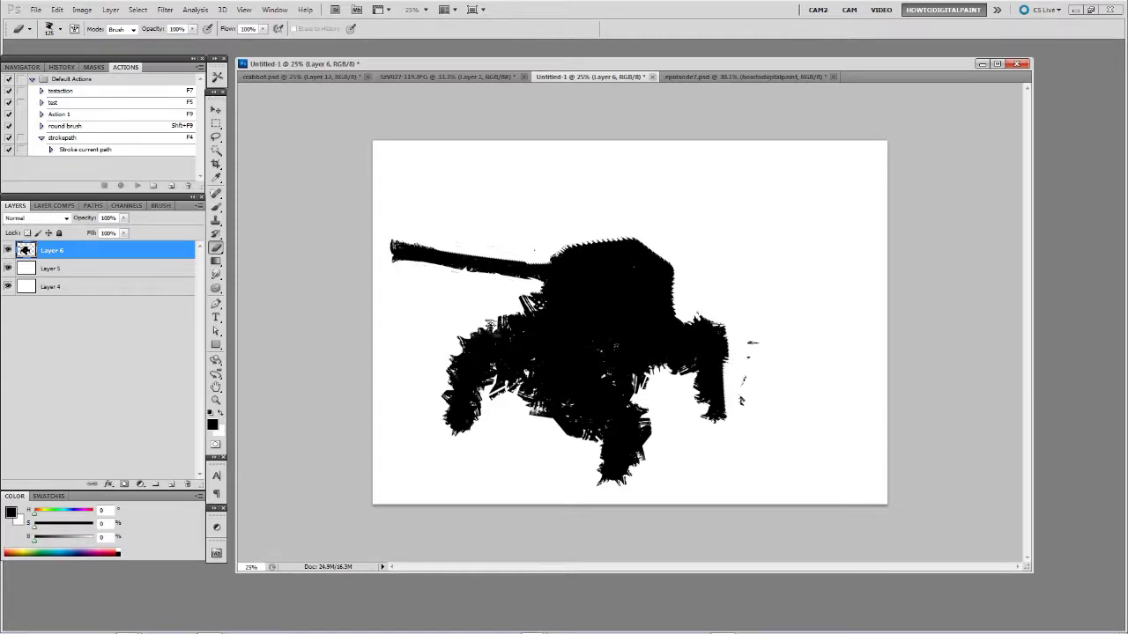
mouse_move(487, 335)
left_mouse_down()
mouse_move(447, 378)
mouse_move(496, 408)
mouse_move(624, 451)
left_mouse_up()
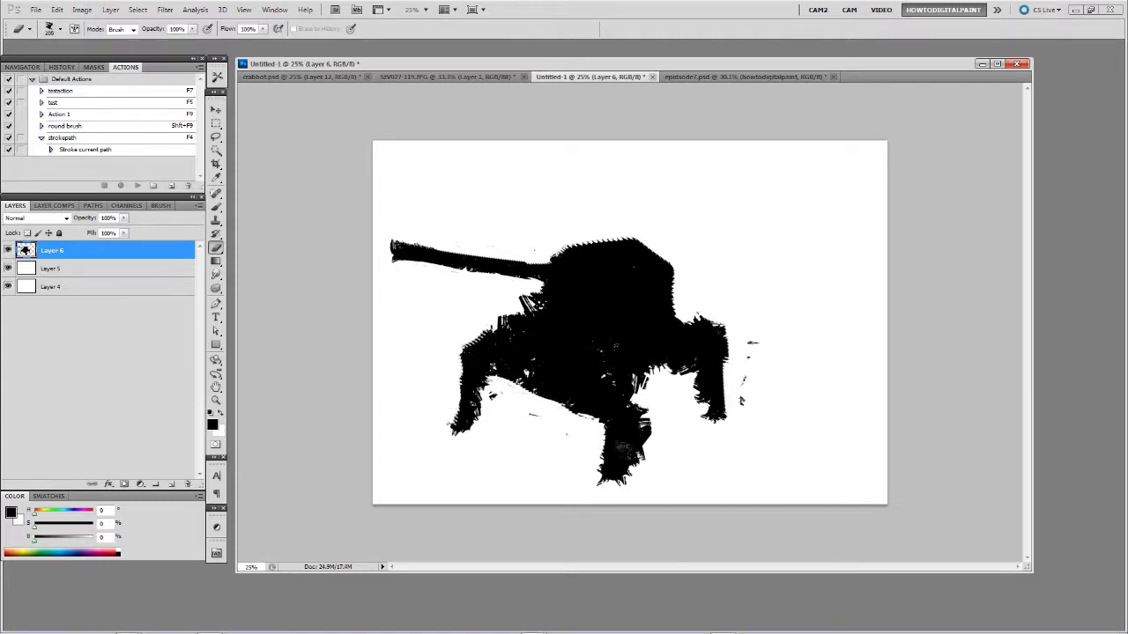
left_click_drag(655, 402, 639, 456)
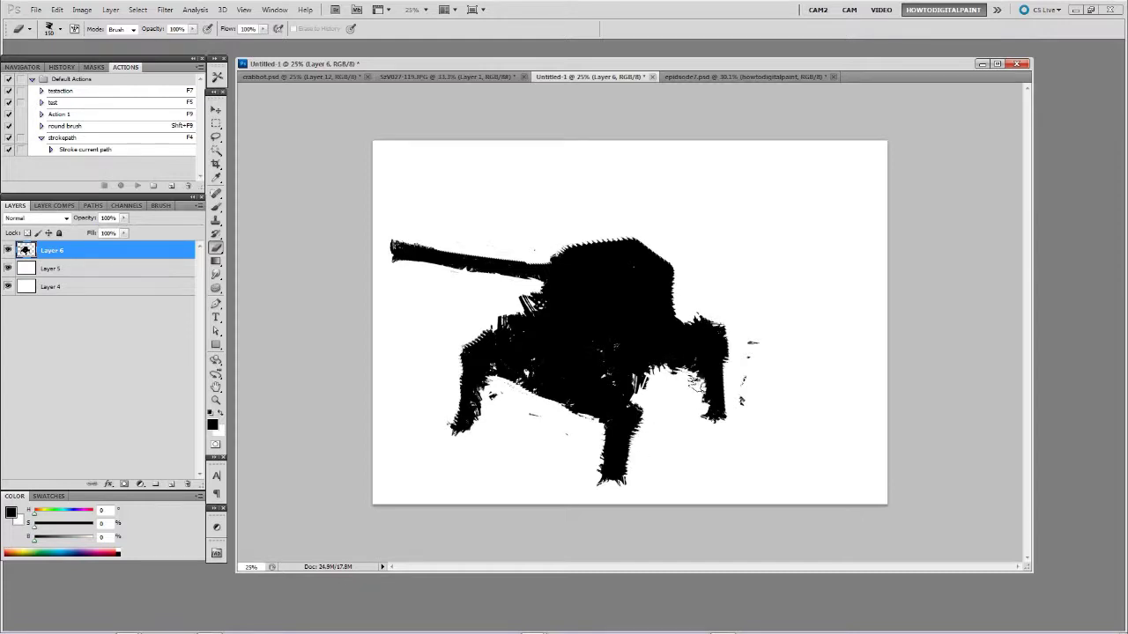
Load the painted silhouette layer as a selection and add a new empty layer above it
left_click(26, 251, "ctrl")
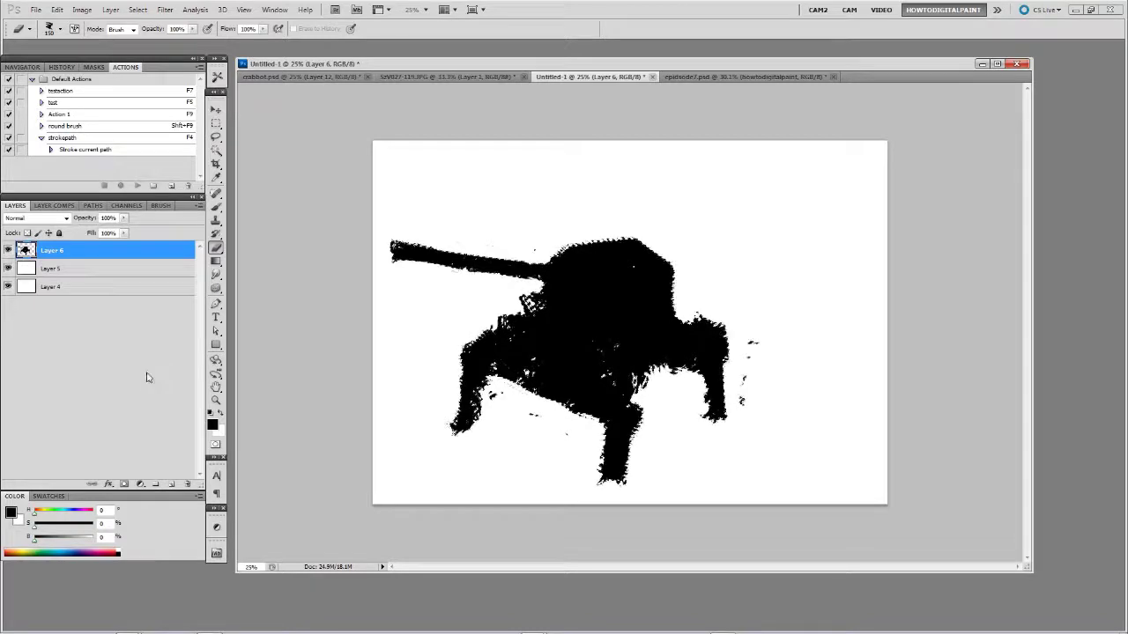
left_click(171, 485)
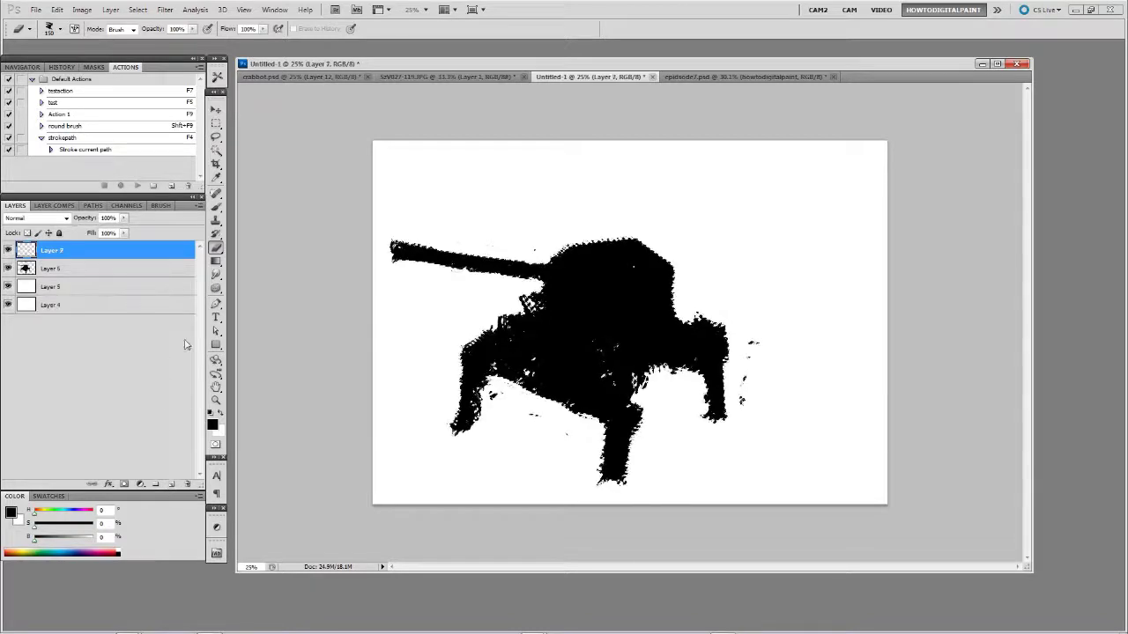
Switch to the Brush tool and load the "a main round 70% min" tool preset
key("b")
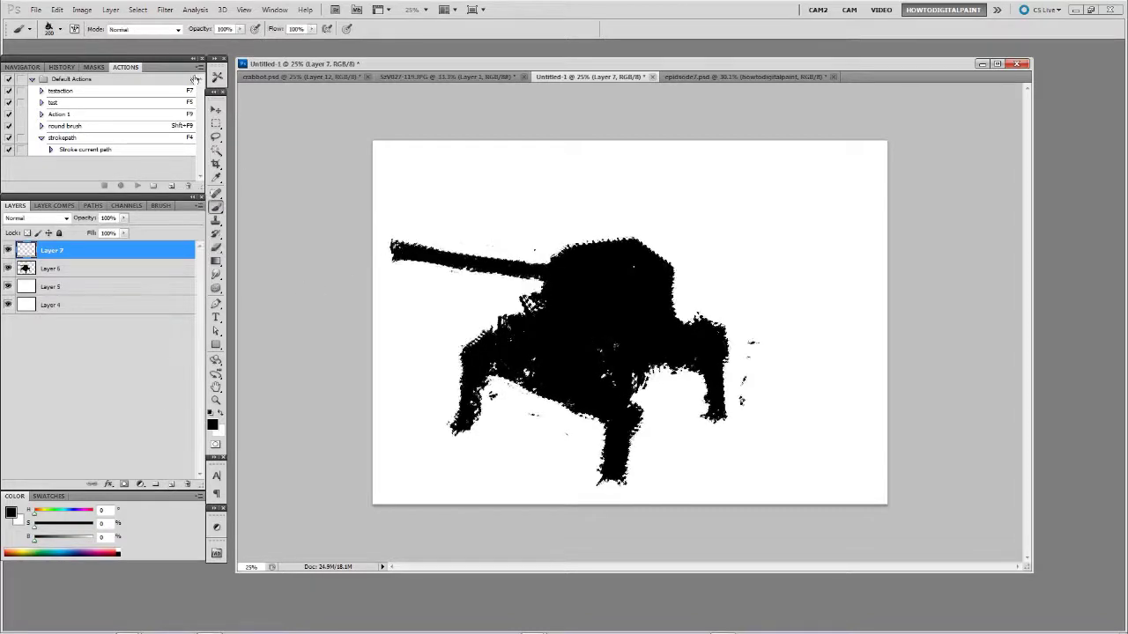
left_click(217, 76)
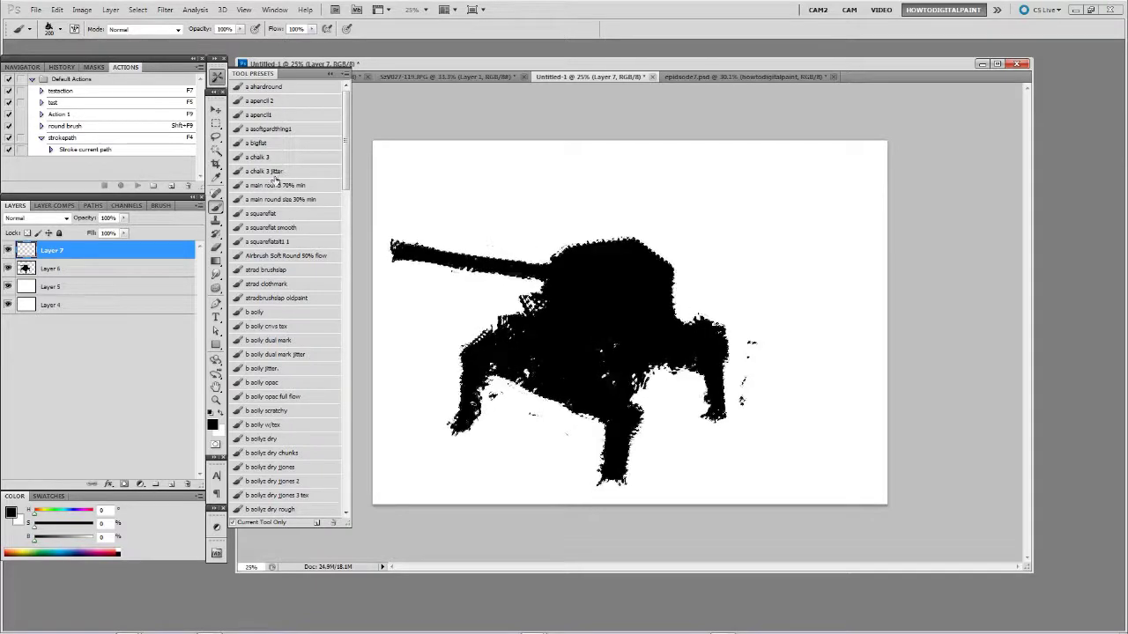
left_click(267, 143)
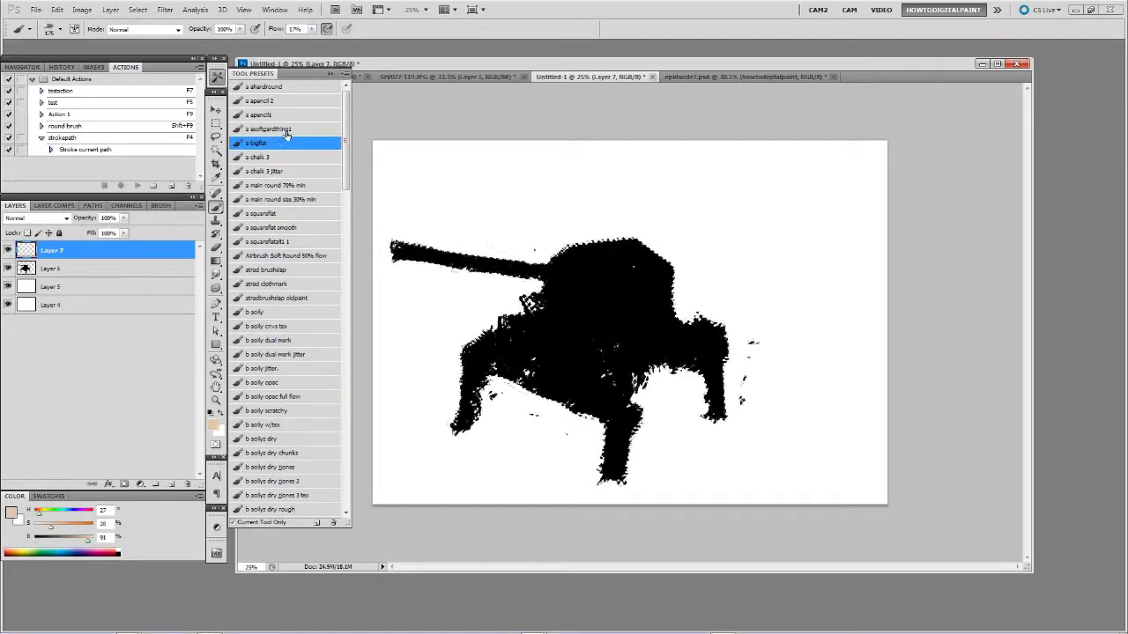
left_click(282, 187)
left_click(217, 77)
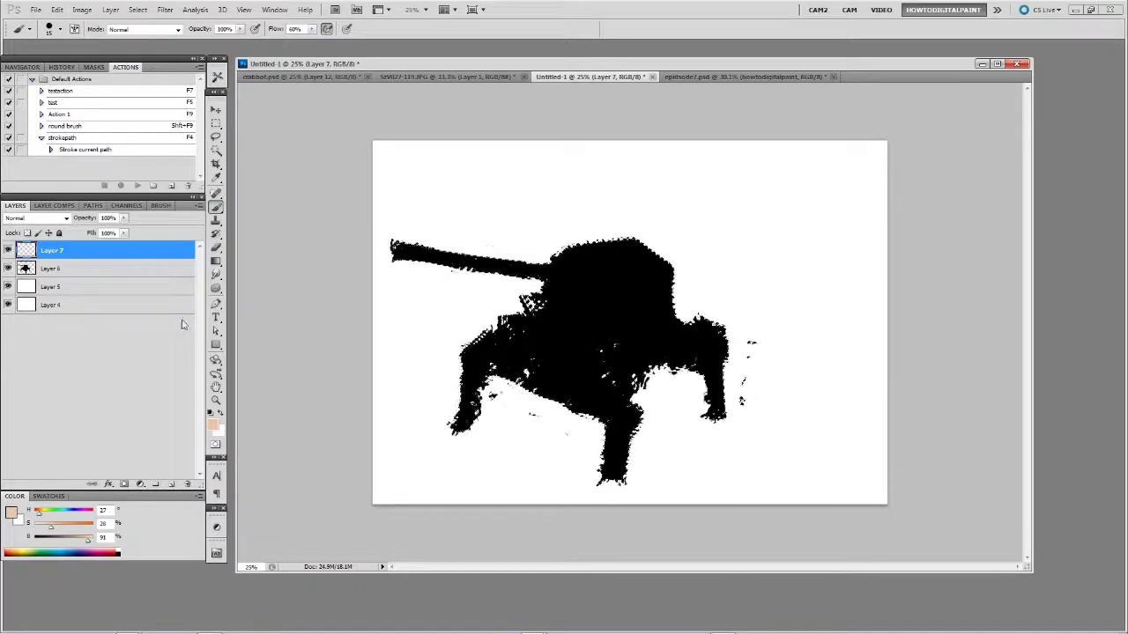
Set the foreground colour to dark grey (saturation 0, brightness 35), enlarge the brush and paint a first soft stroke across the turret
mouse_move(51, 528)
left_mouse_down()
mouse_move(33, 528)
mouse_move(55, 540)
left_mouse_up()
key("bracketright")
key("bracketright")
key("bracketright")
key("bracketright")
key("bracketright")
key("bracketright")
key("bracketright")
key("bracketright")
key("bracketright")
key("bracketright")
key("bracketright")
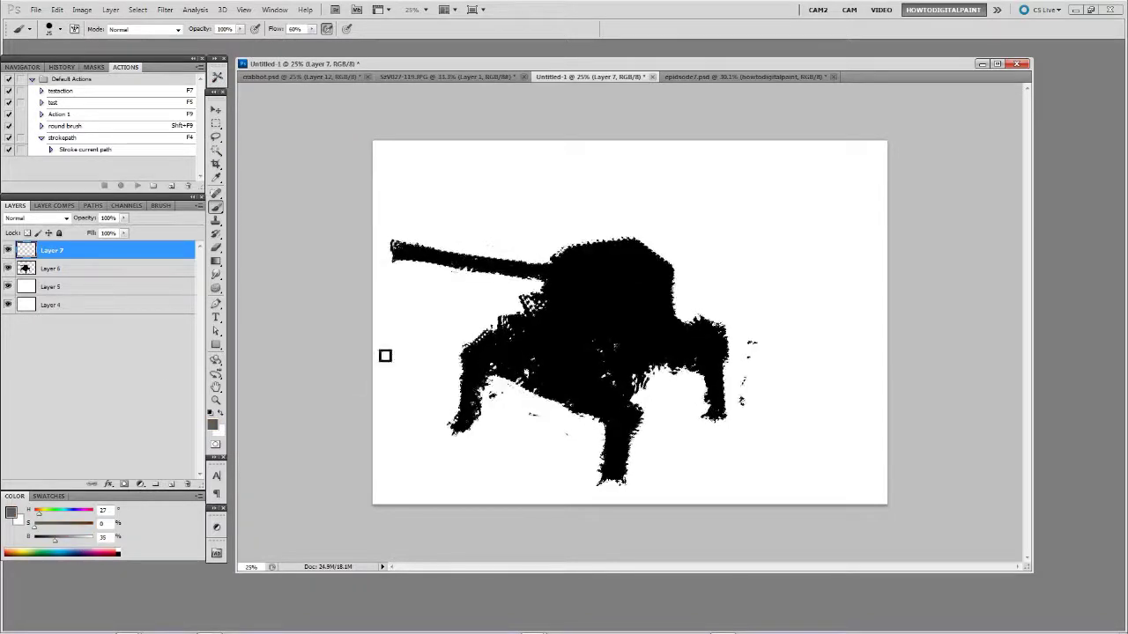
mouse_move(592, 274)
left_mouse_down()
mouse_move(625, 277)
mouse_move(600, 278)
left_mouse_up()
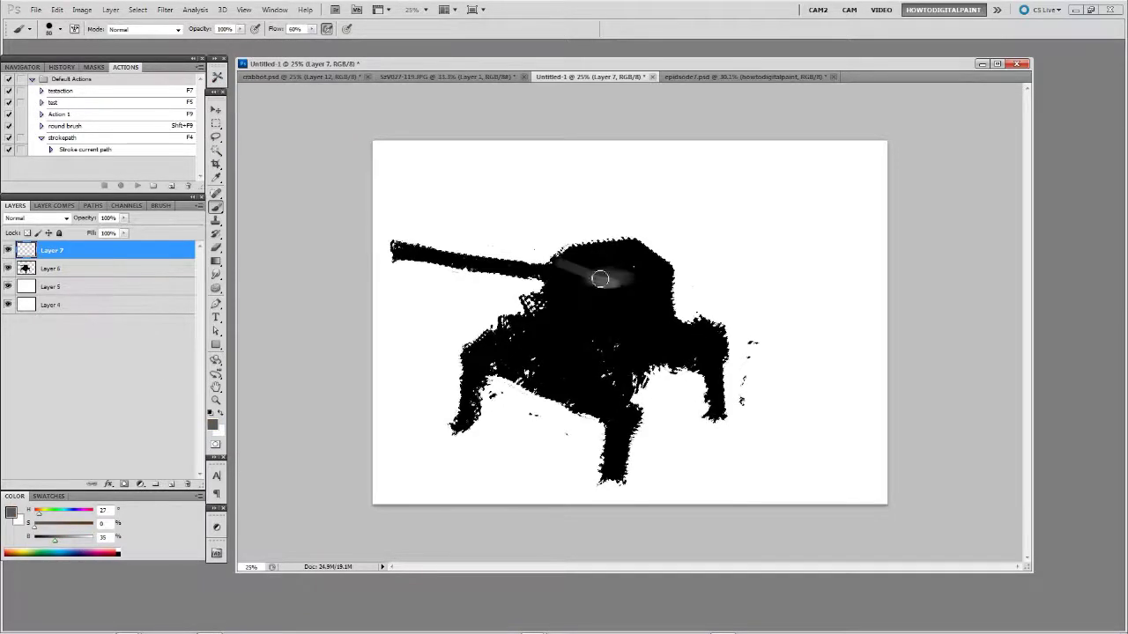
Paint dark grey shading along the barrel, over the turret's faces, and on the right leg's upper segment and joints, varying the brush size
key("bracketleft")
key("bracketleft")
key("bracketleft")
left_click_drag(404, 248, 576, 279)
mouse_move(646, 263)
left_mouse_down()
mouse_move(612, 266)
mouse_move(667, 261)
left_mouse_up()
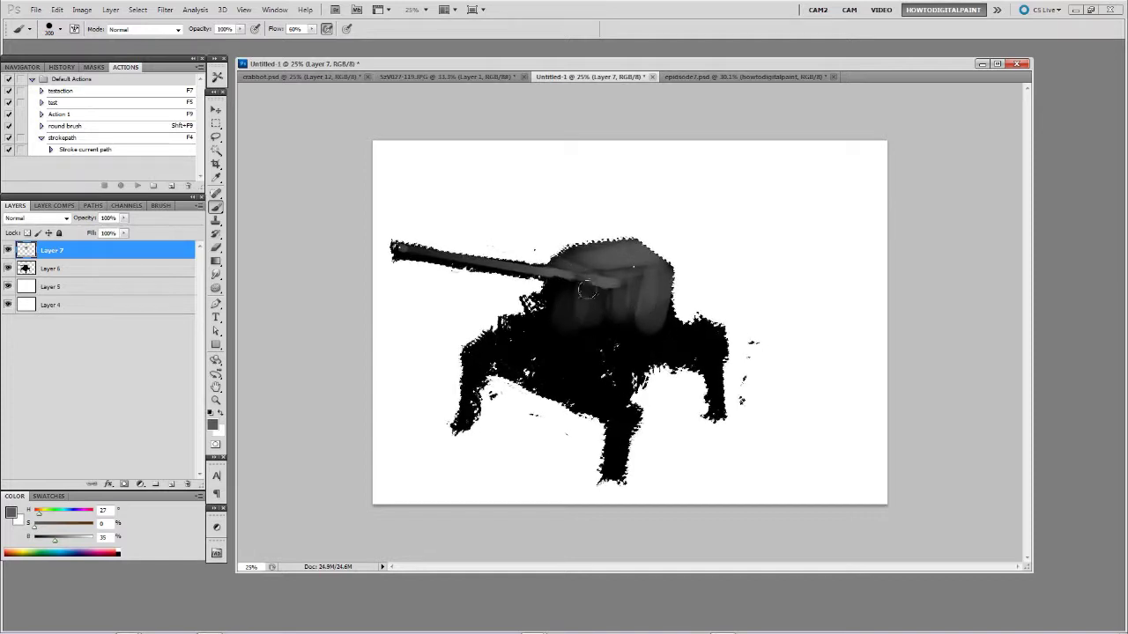
left_click_drag(640, 321, 636, 335)
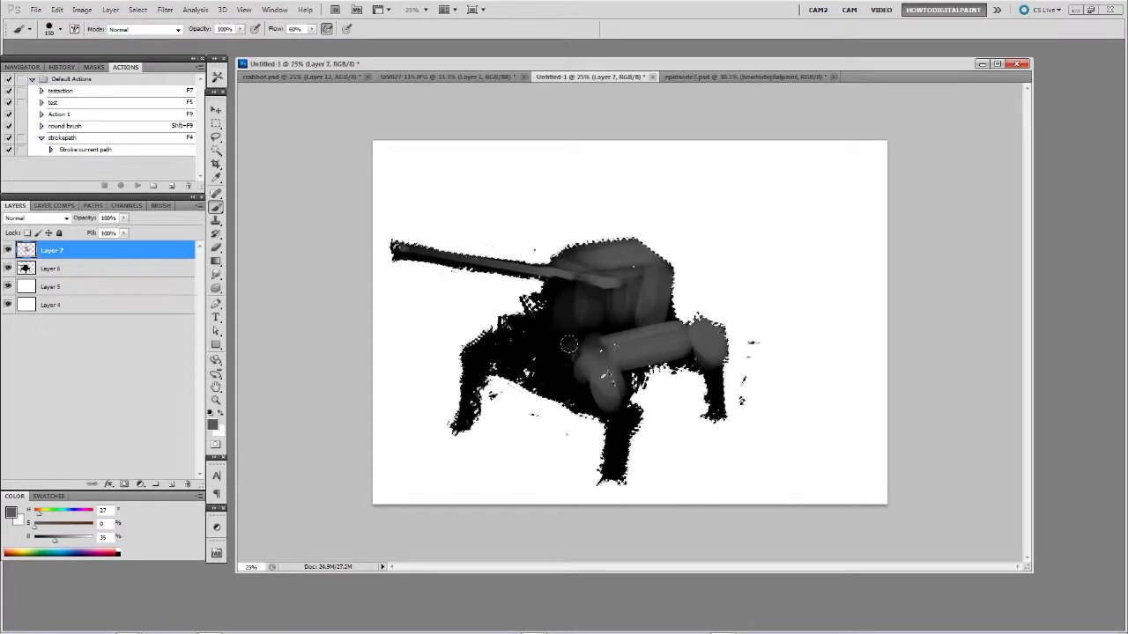
left_click_drag(677, 356, 659, 303)
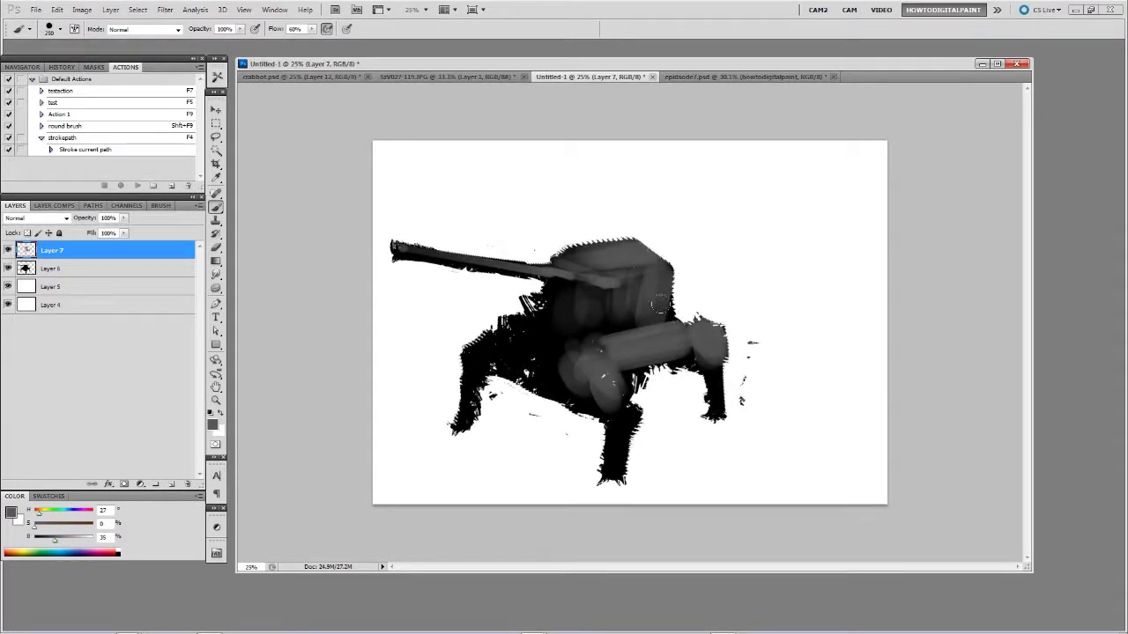
Switch to crabbot.psd and compare its final, silhouette and overlayed layer comps, finishing on the final one
left_click(304, 78)
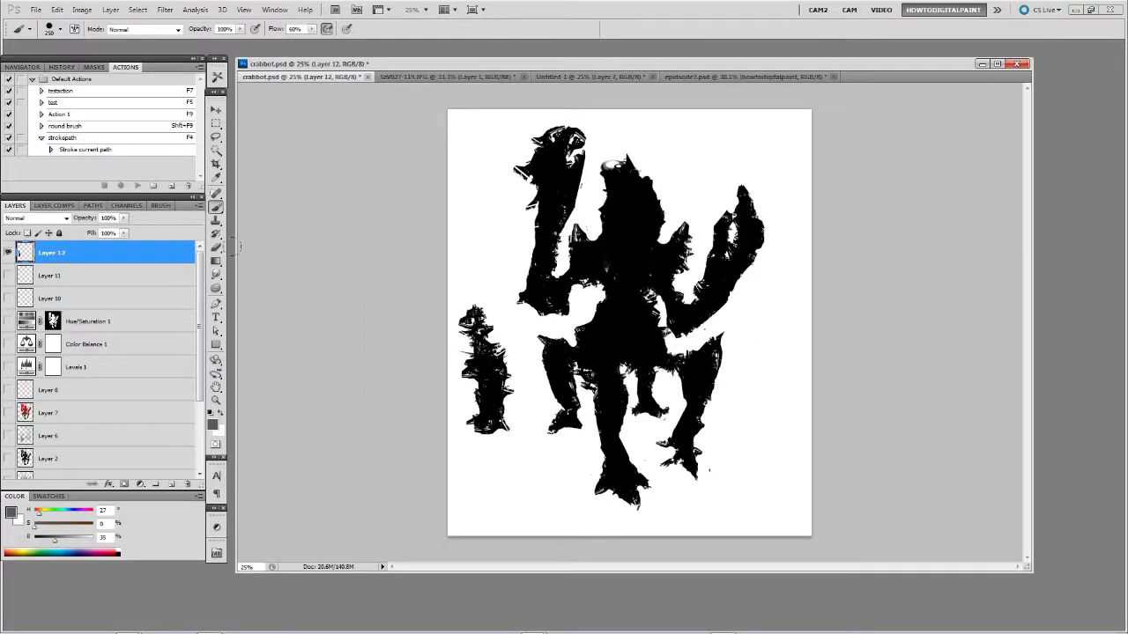
left_click(54, 205)
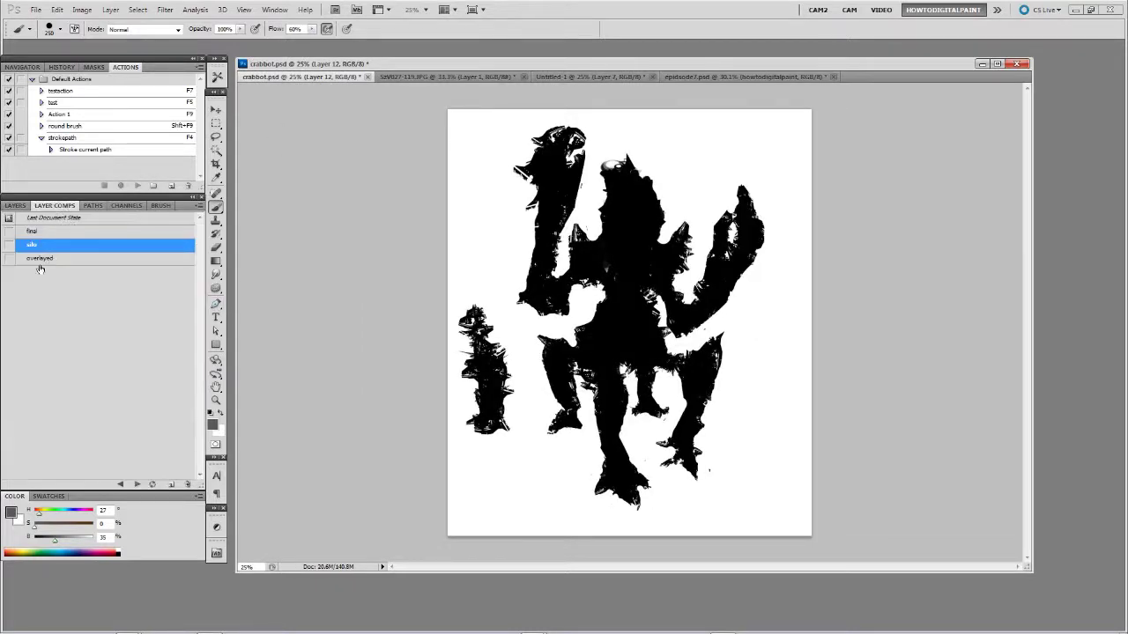
left_click(9, 233)
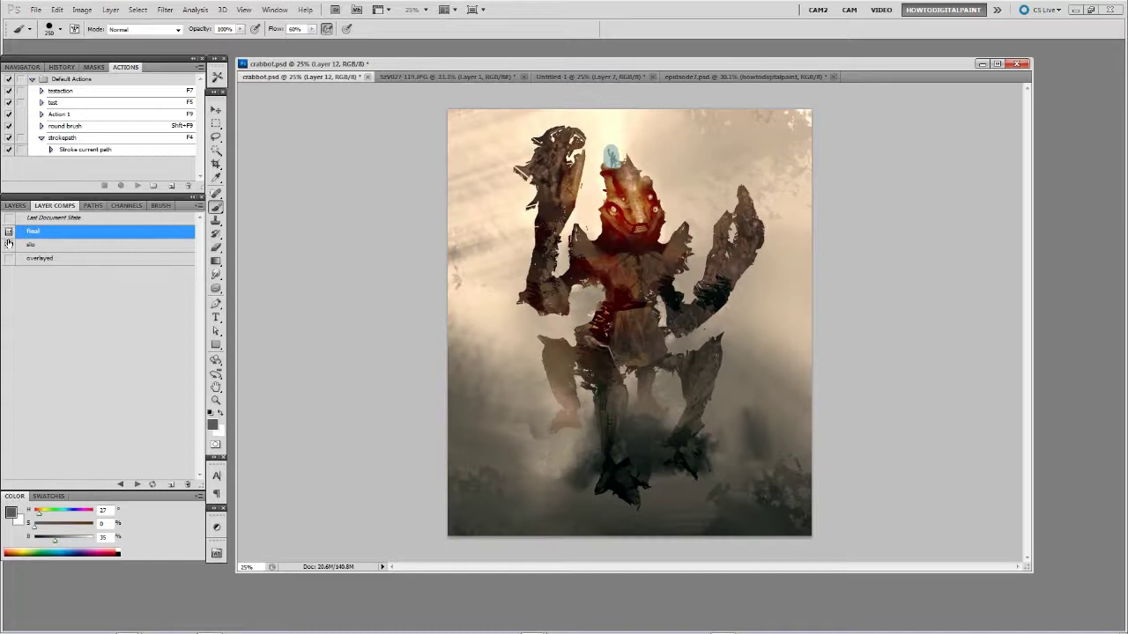
left_click(9, 245)
left_click(9, 258)
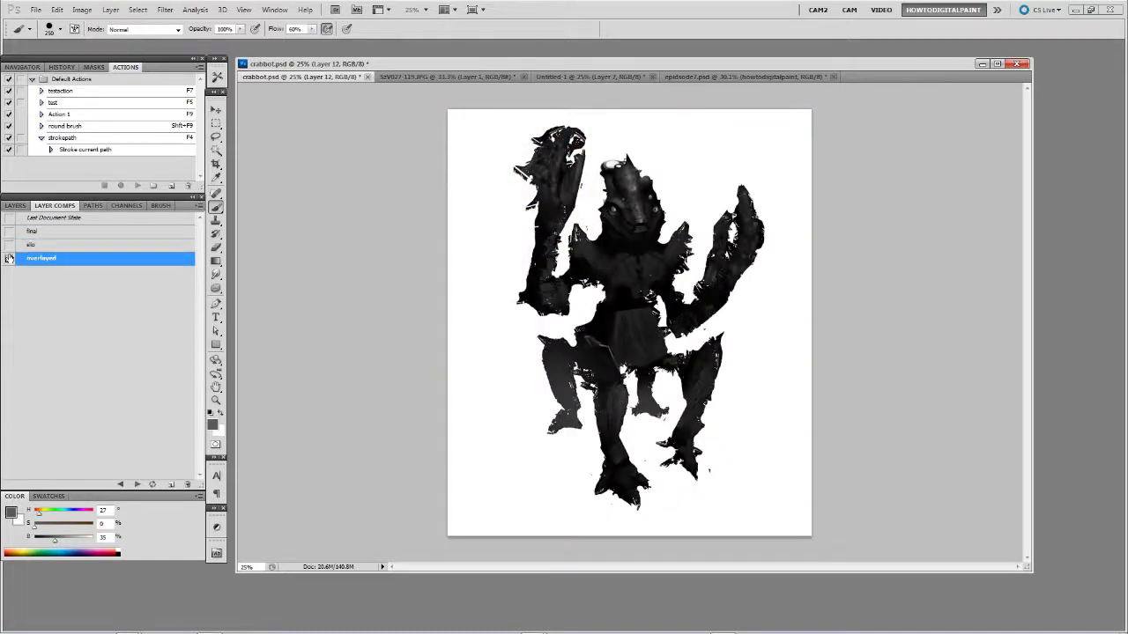
left_click(9, 245)
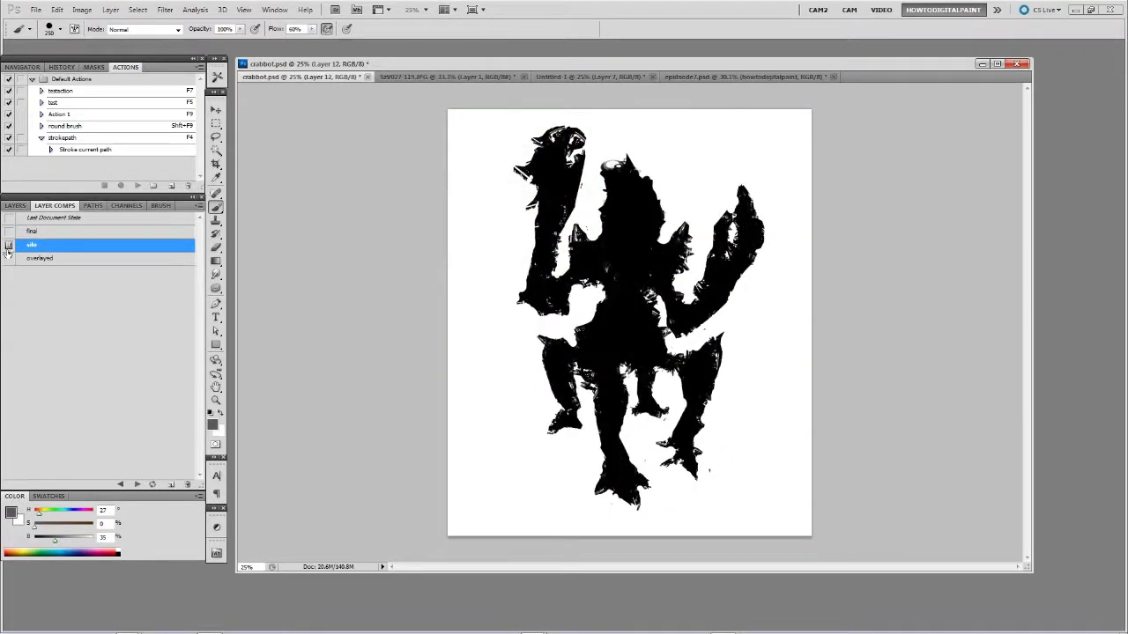
left_click(9, 258)
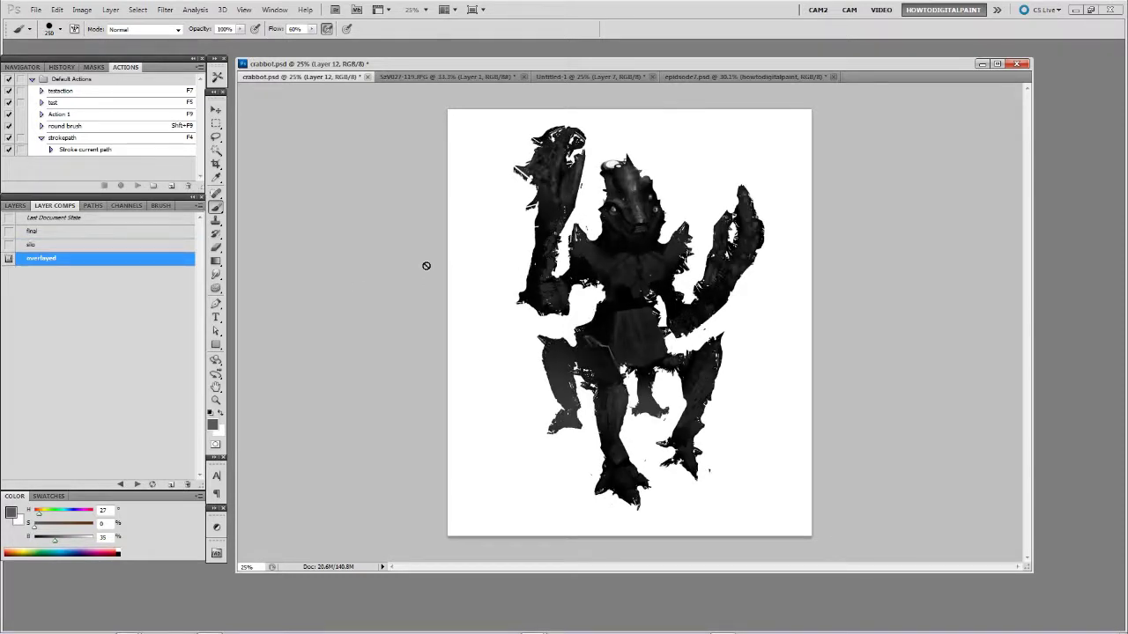
left_click(9, 232)
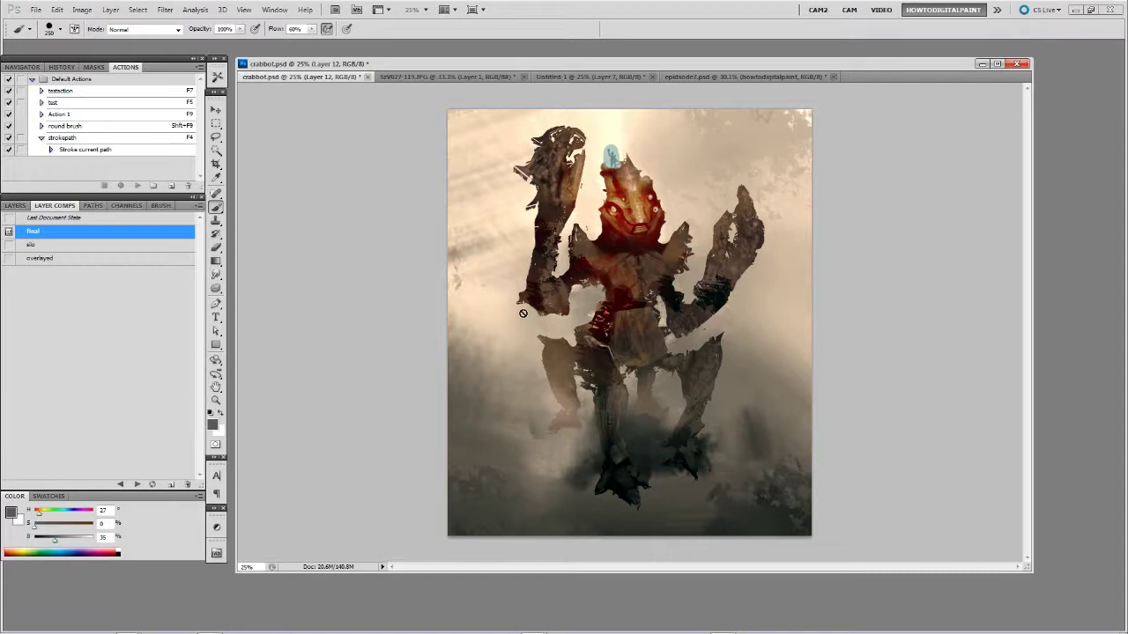
Look through the other open documents, including the shaded tank painting, and finish on the Episode 7 Custom Brushes outline
left_click(471, 78)
left_click(616, 77)
left_click(712, 77)
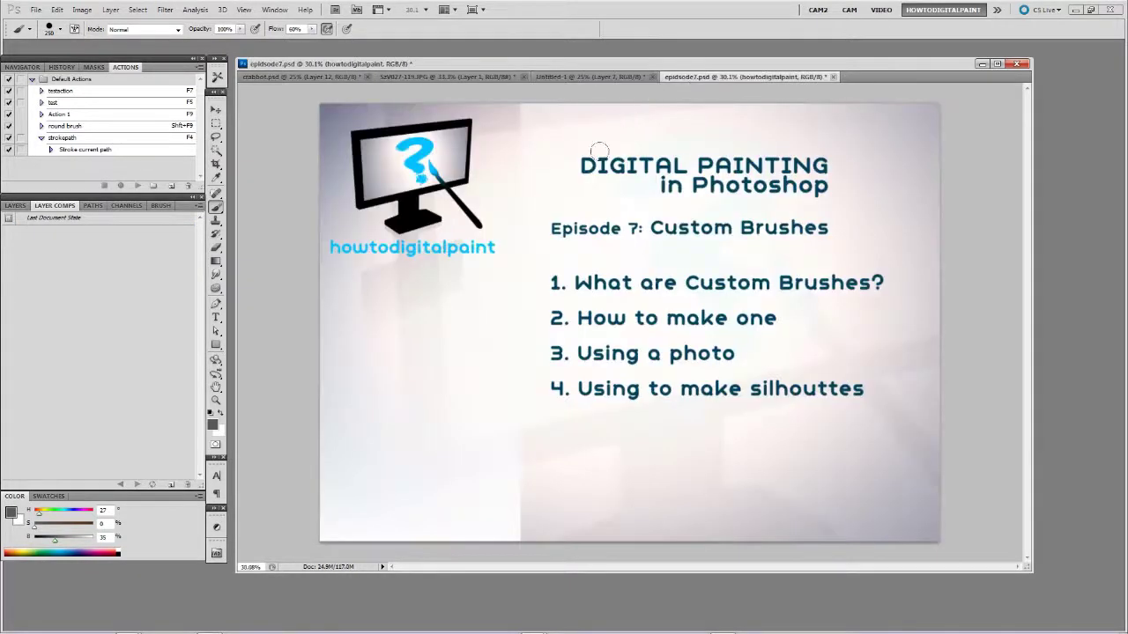
left_click(570, 78)
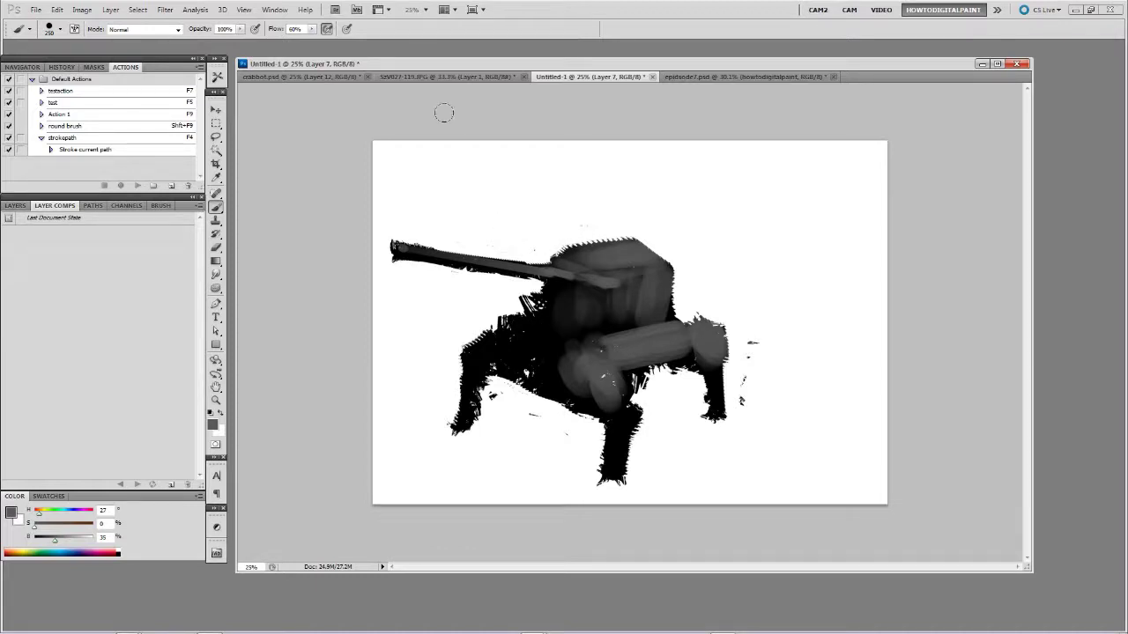
left_click(454, 77)
left_click(731, 77)
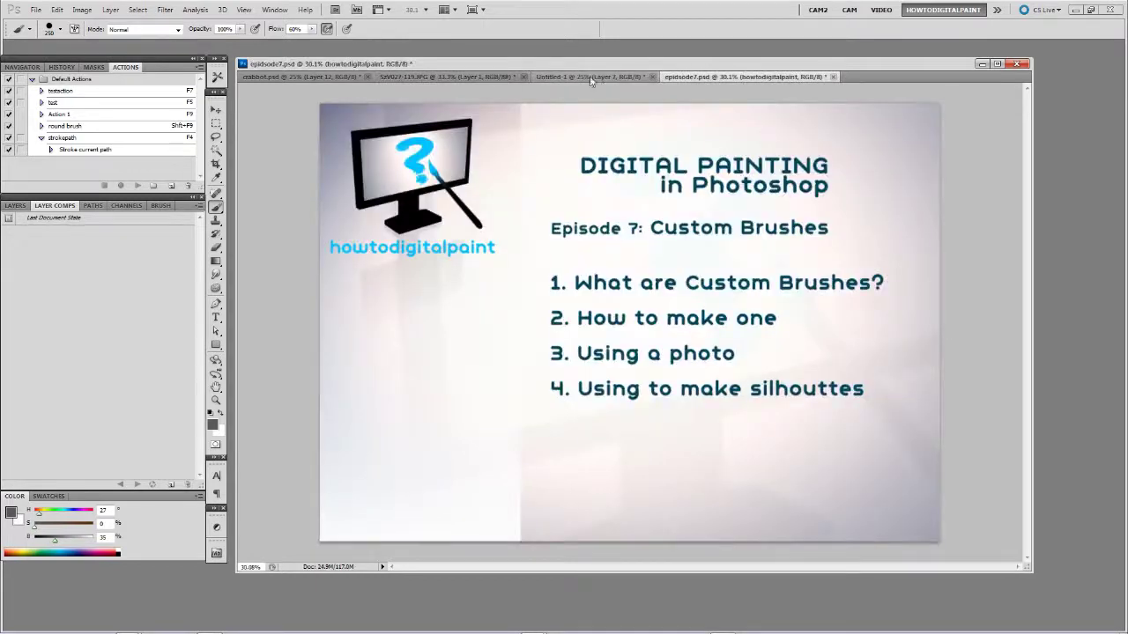
left_click(590, 76)
left_click(722, 77)
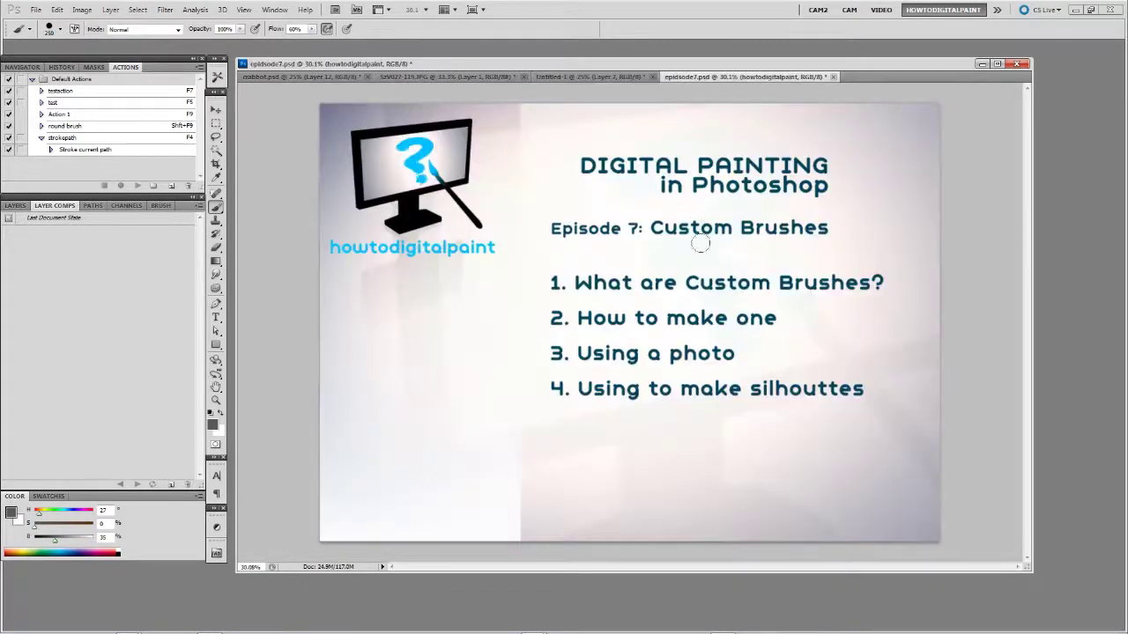